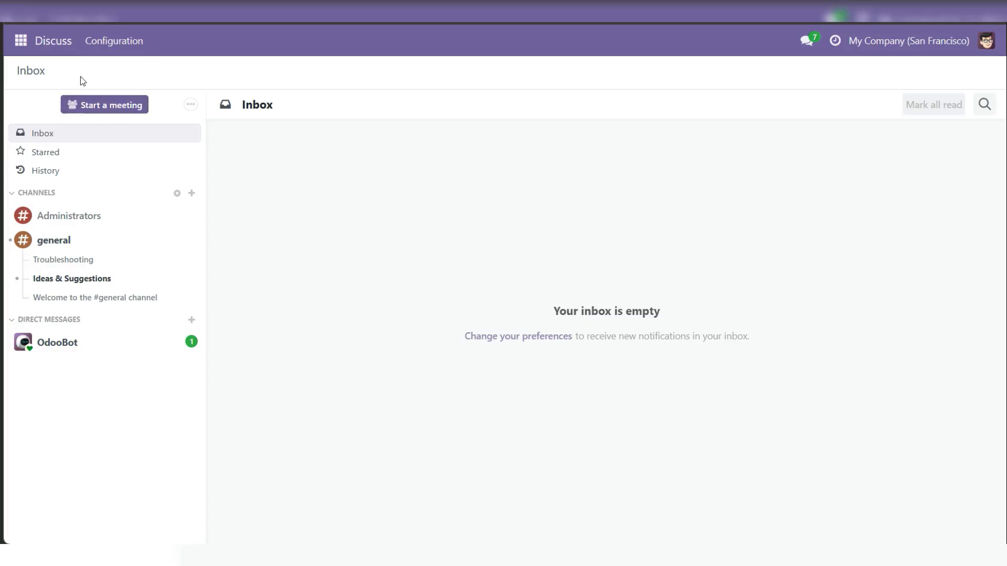
Search the modules list for "post dated" with the default Apps filter removed
left_click(21, 41)
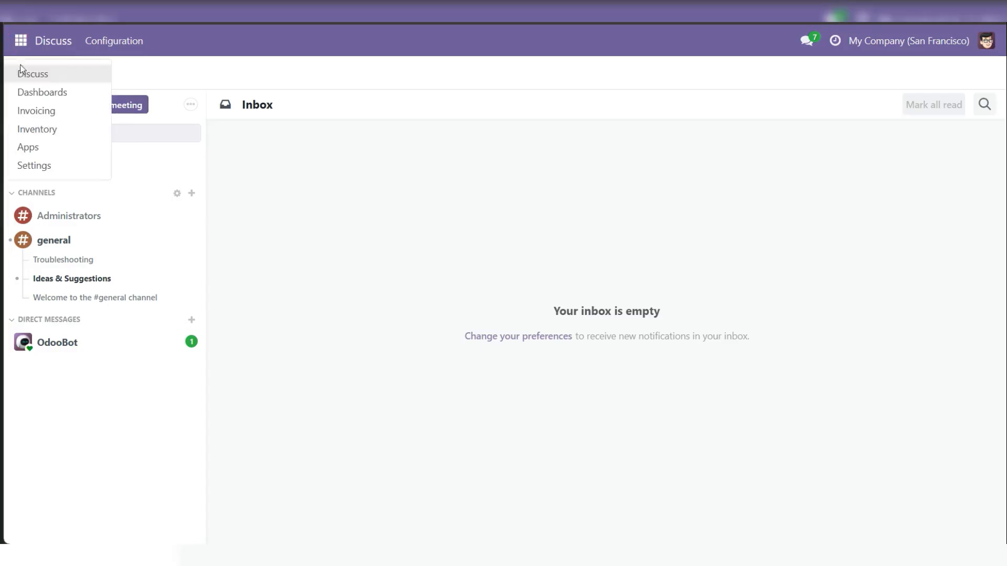
left_click(35, 152)
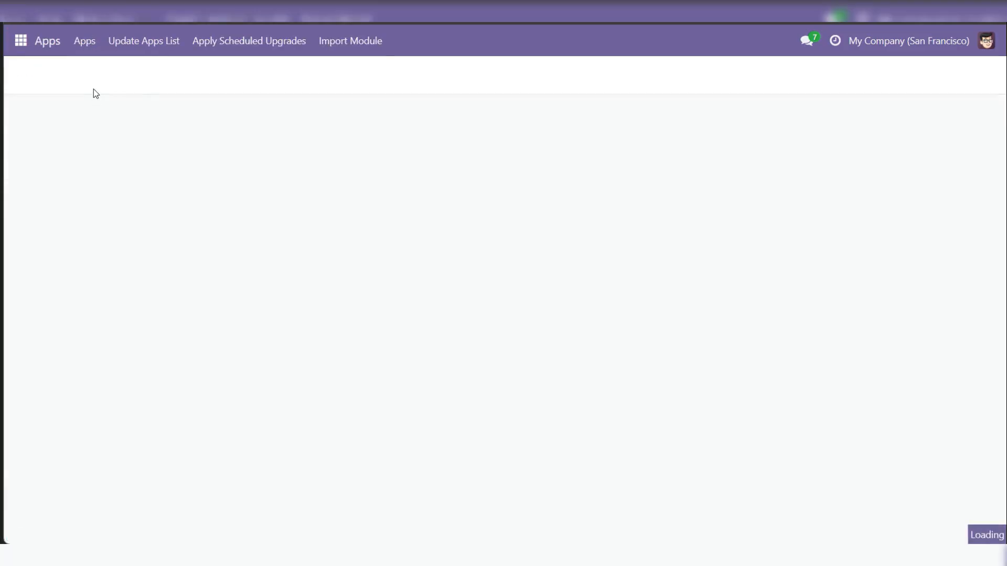
left_click(466, 73)
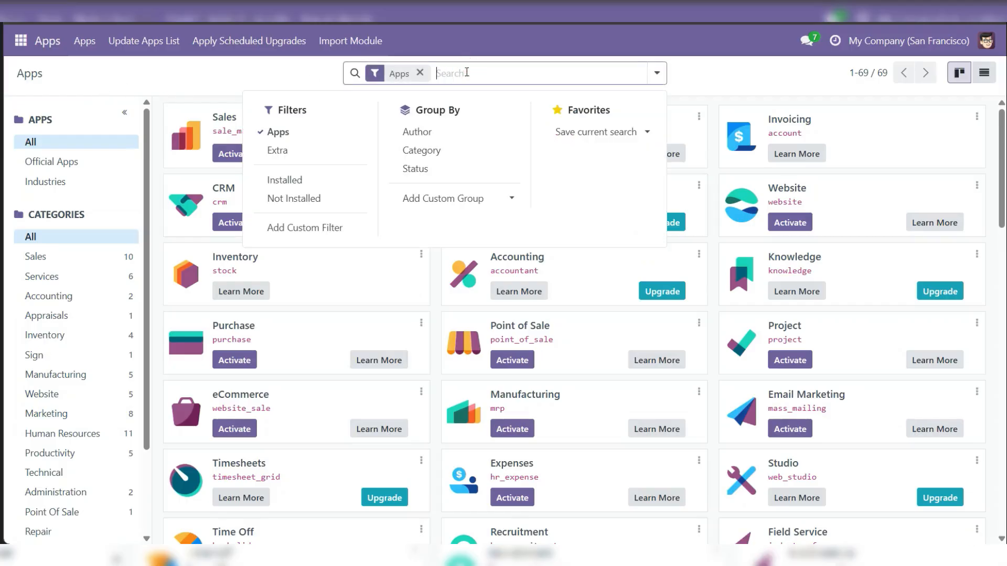
type("post")
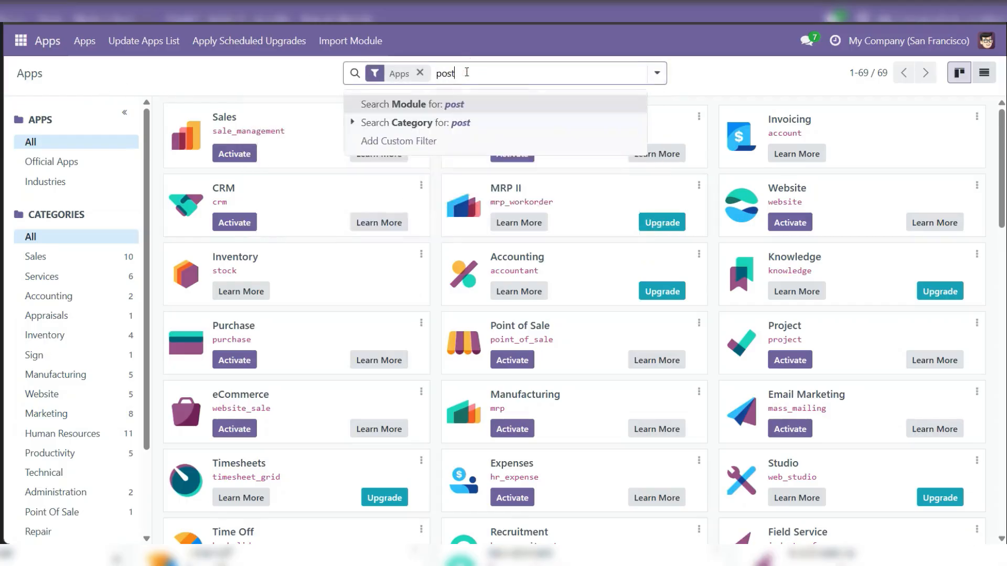
type(" dated")
key("Return")
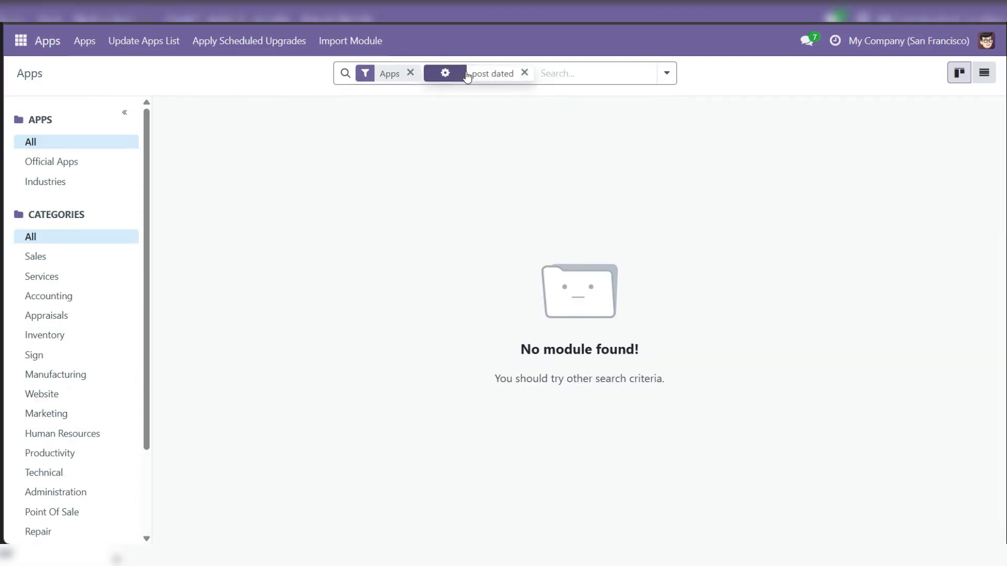
left_click(412, 74)
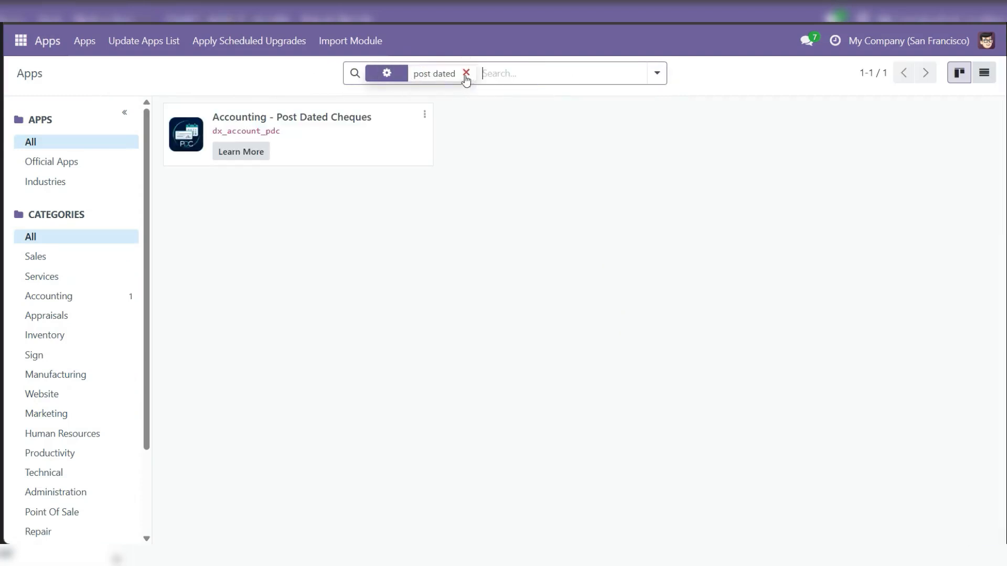
triple_click(231, 117)
left_click(360, 208)
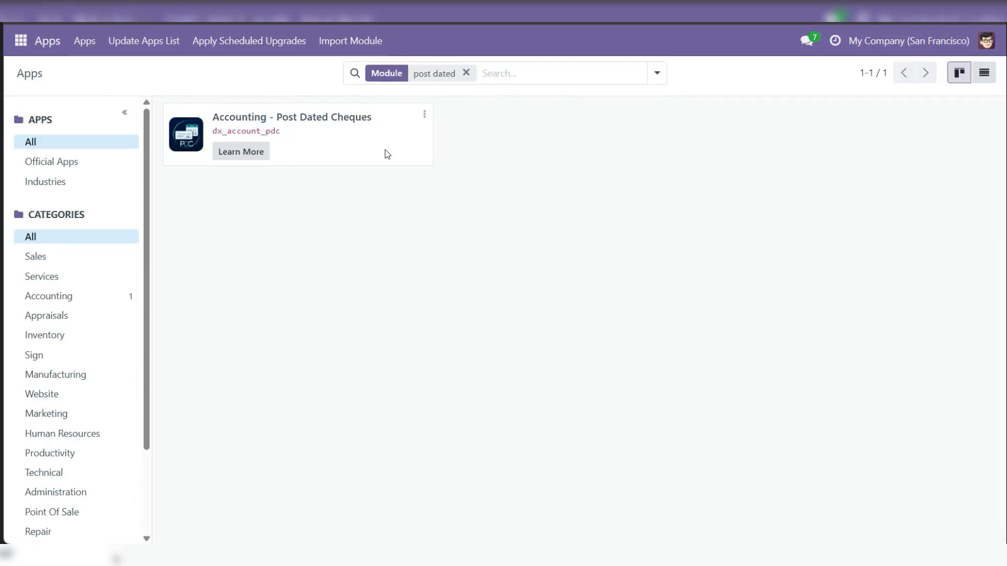
left_click(426, 115)
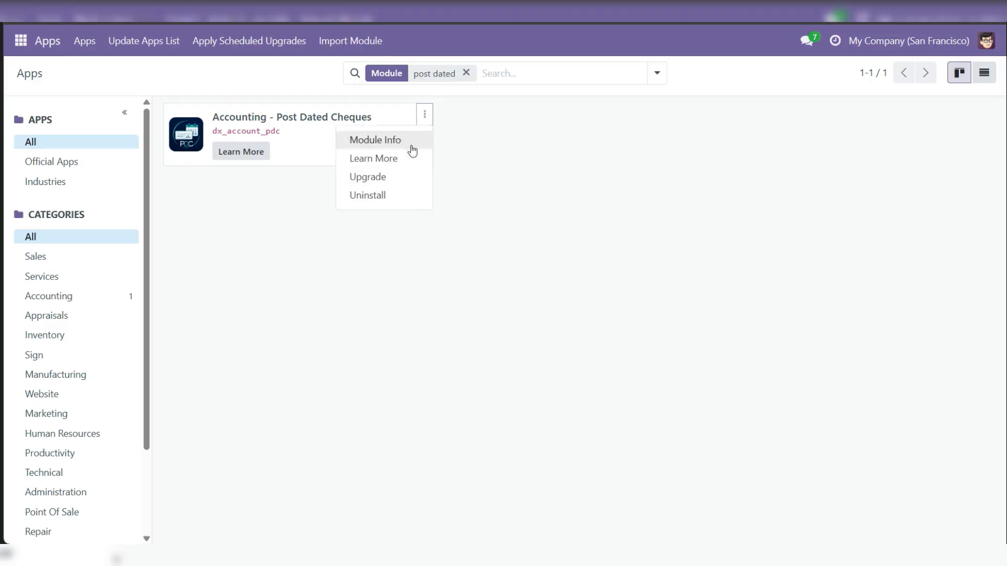
left_click(316, 196)
triple_click(303, 117)
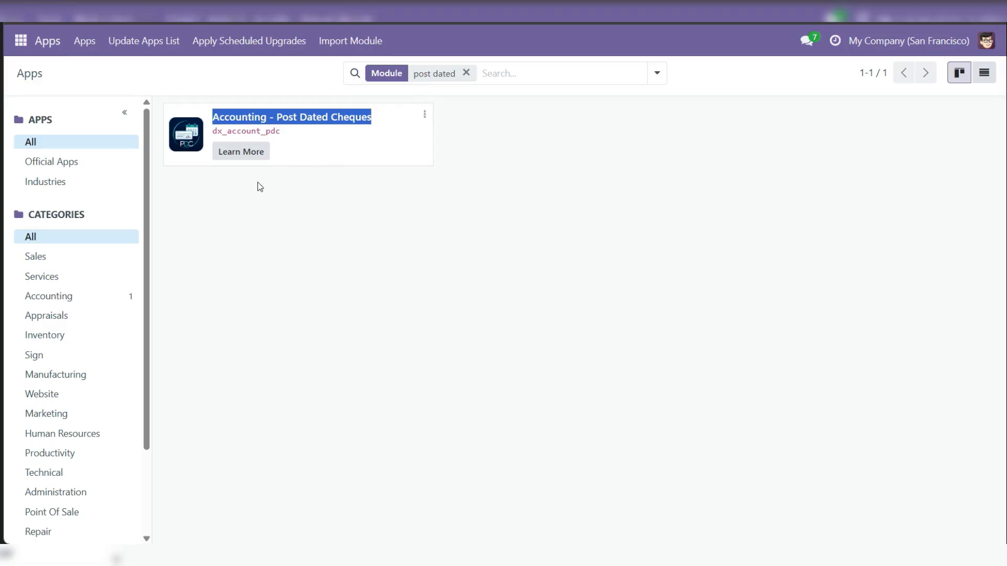
left_click(186, 68)
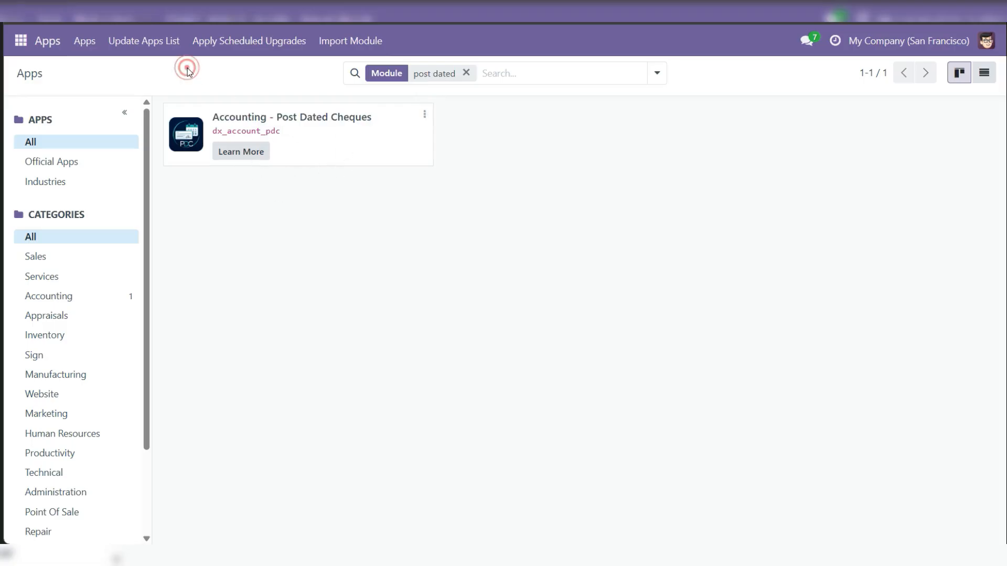
Open the Invoicing configuration settings at the Post-Dated Cheques section
left_click(21, 40)
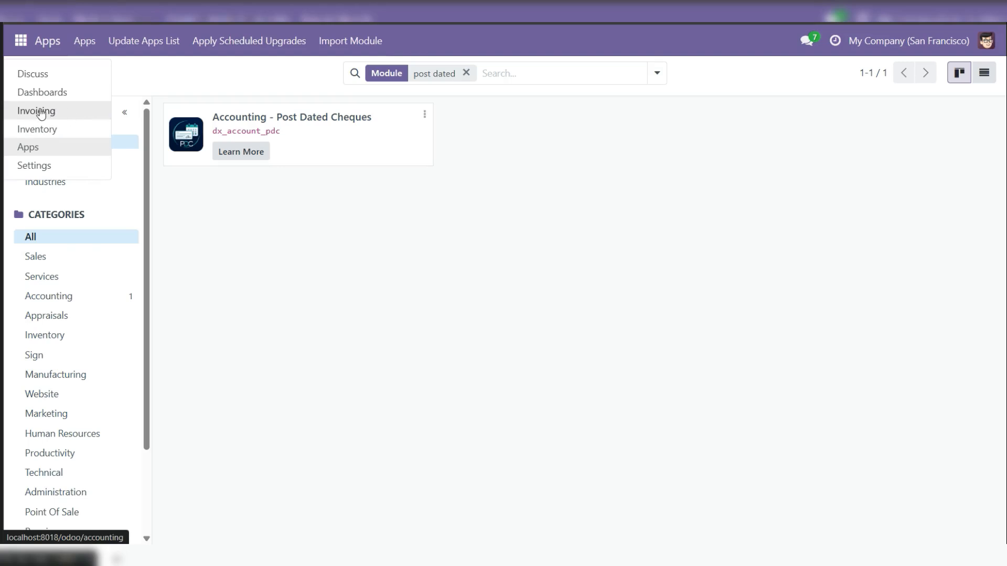
left_click(39, 111)
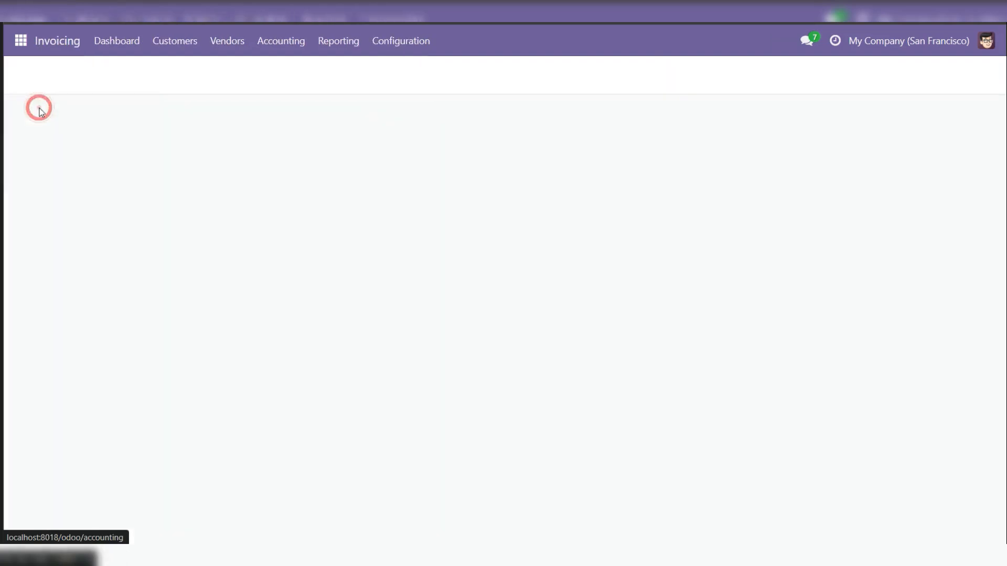
left_click(388, 46)
left_click(396, 76)
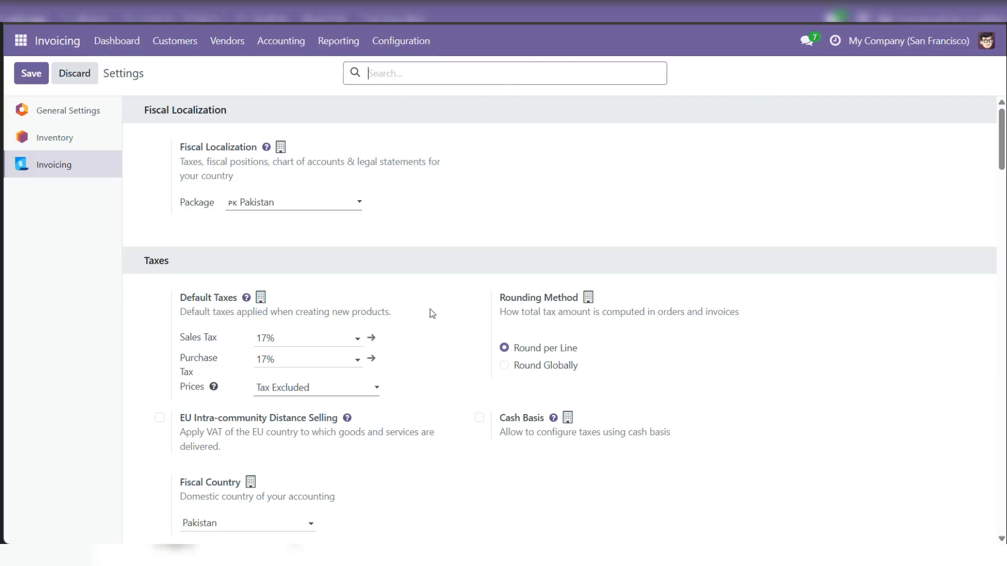
scroll(432, 313, "down", 8)
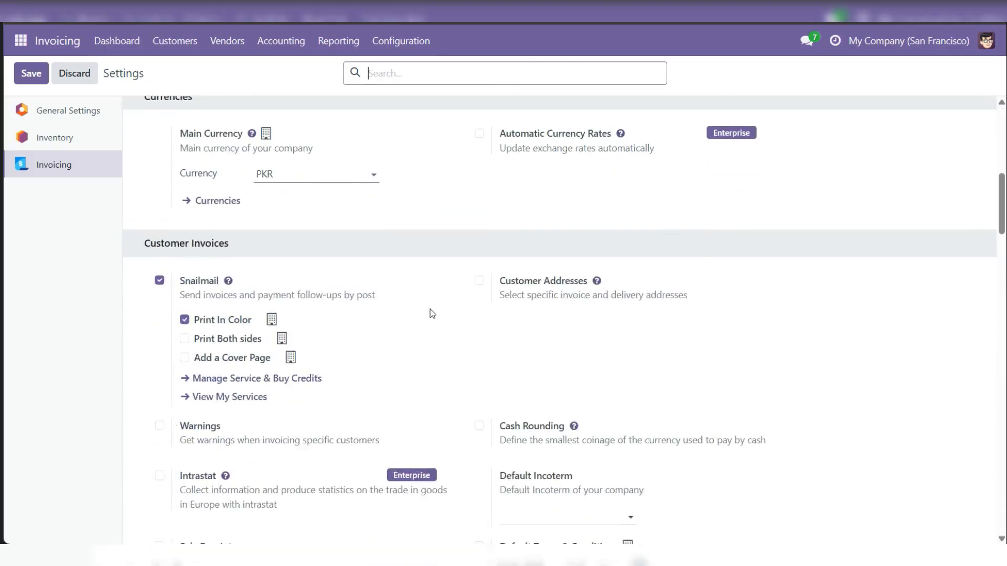
scroll(432, 314, "down", 8)
scroll(432, 313, "down", 10)
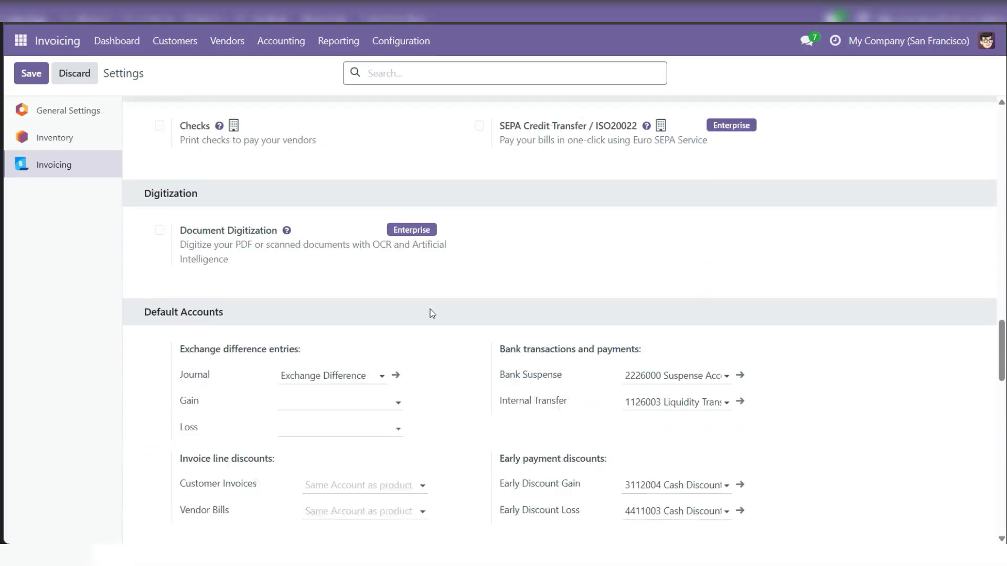
scroll(432, 313, "down", 5)
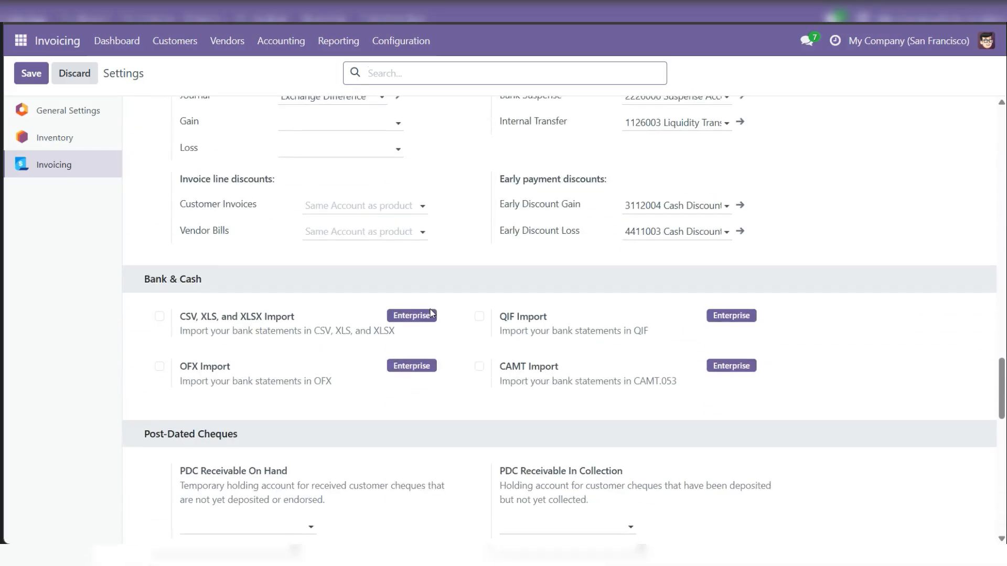
scroll(432, 313, "down", 5)
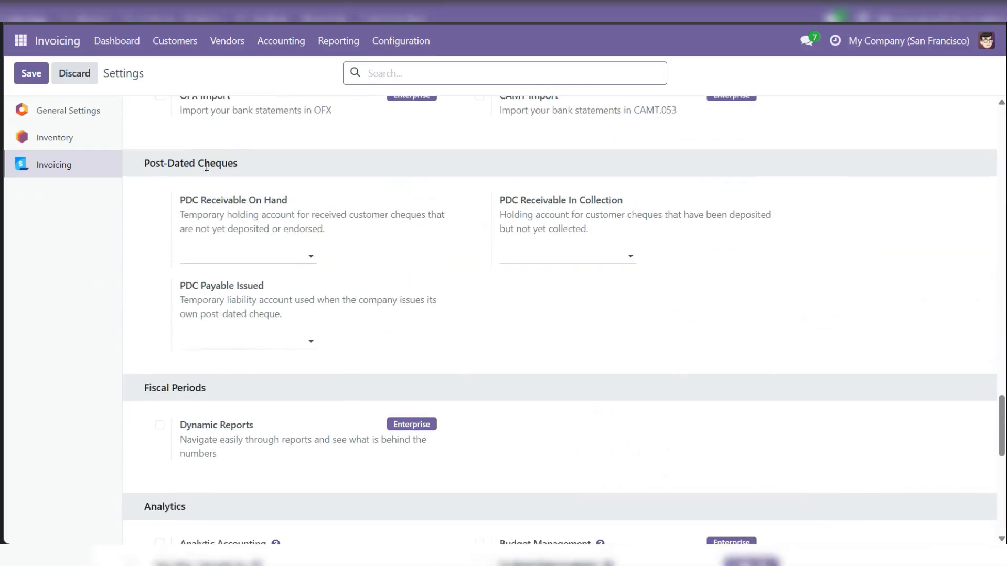
scroll(171, 235, "up", 1)
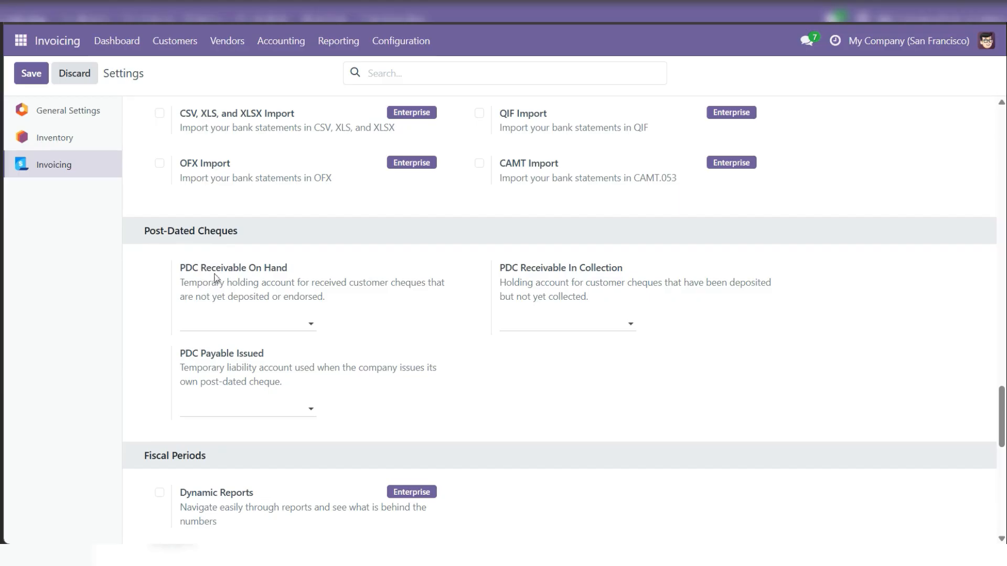
Assign account 1126090 PDC Receivable On Hand to PDC Receivable On Hand and 2225090 PDC Payable Issued to PDC Payable Issued
left_click(254, 327)
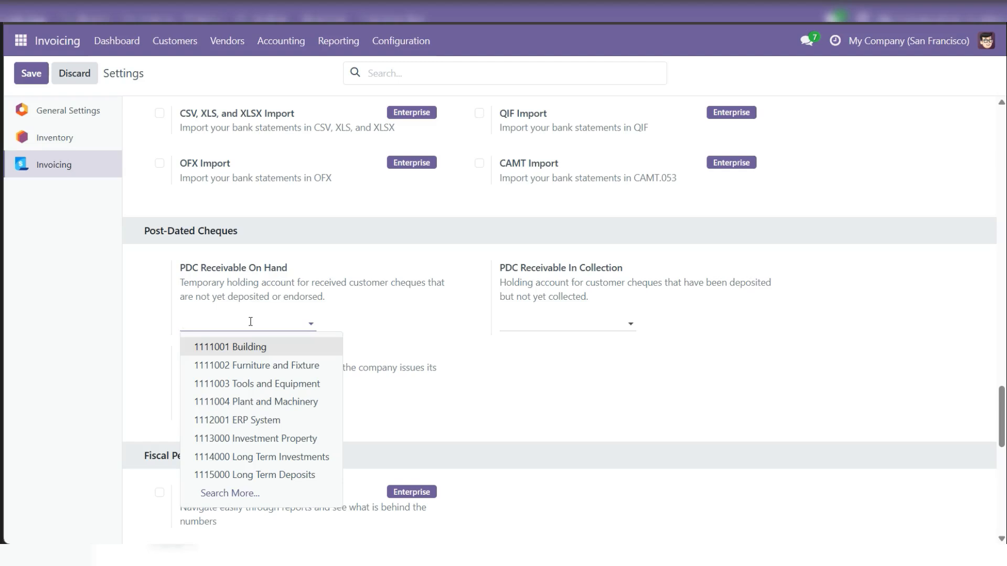
type("pdc")
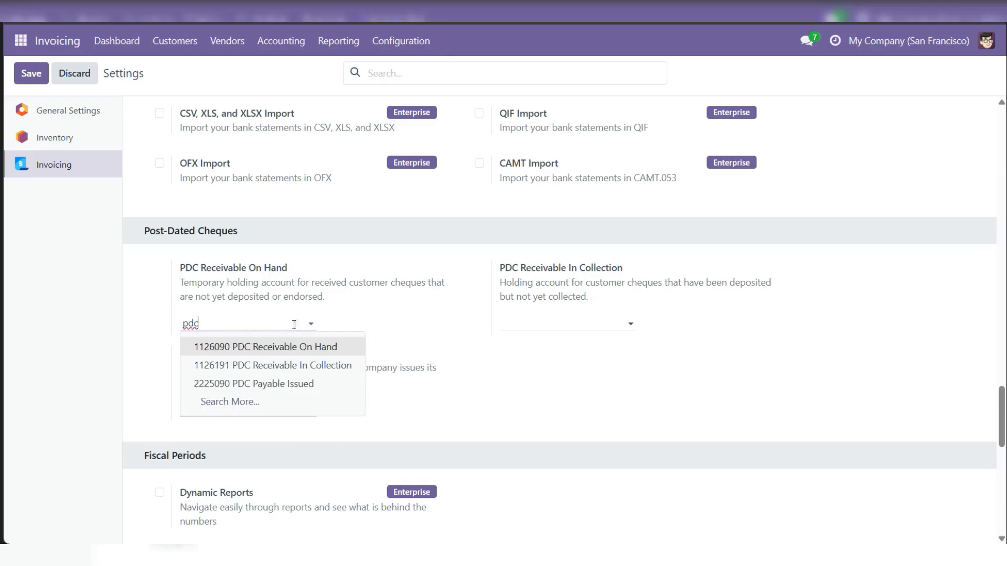
left_click(274, 348)
left_click(229, 410)
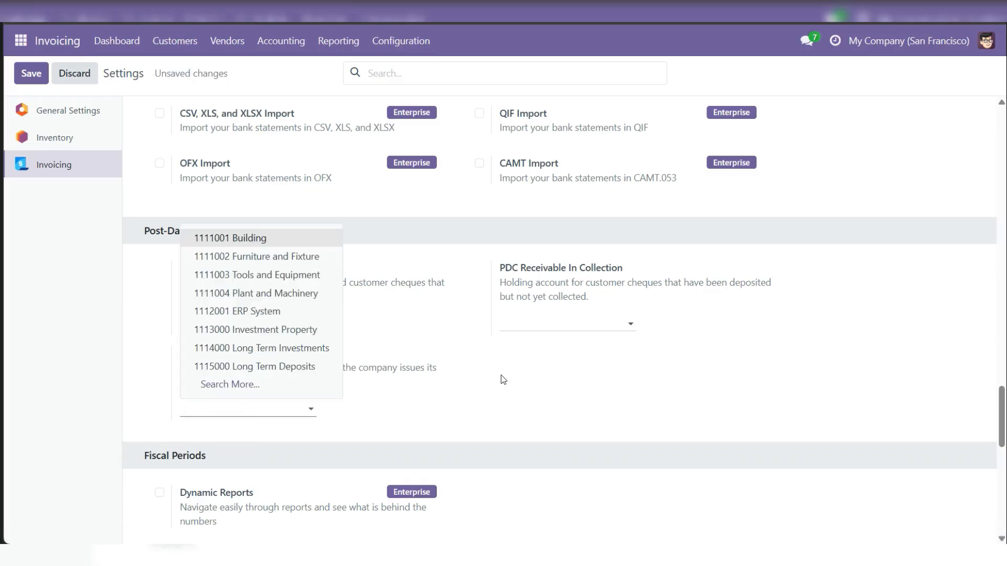
type("pdc")
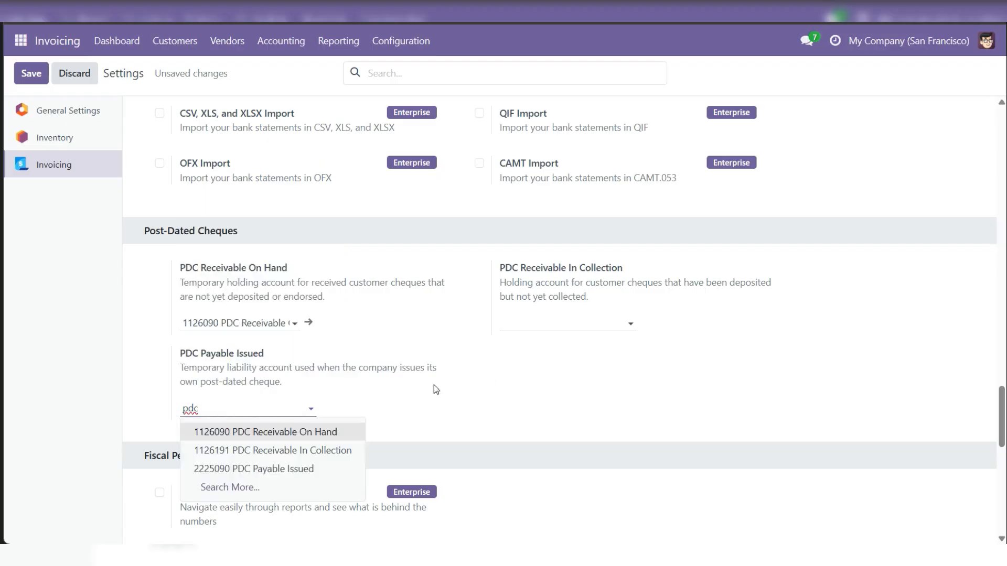
left_click(300, 533)
Assign account 1126191 PDC Receivable In Collection to PDC Receivable In Collection and save the settings
left_click(577, 321)
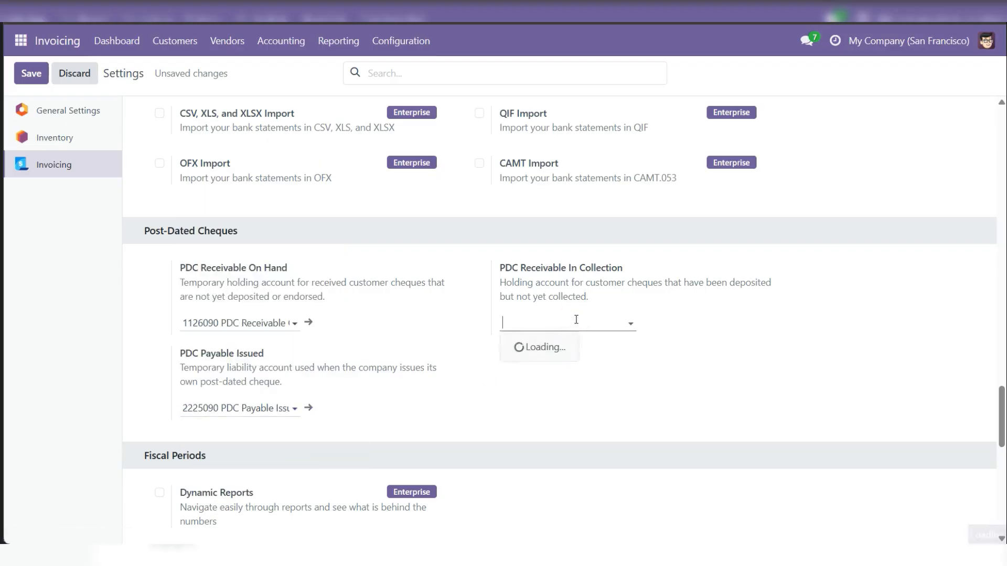
type("pdc")
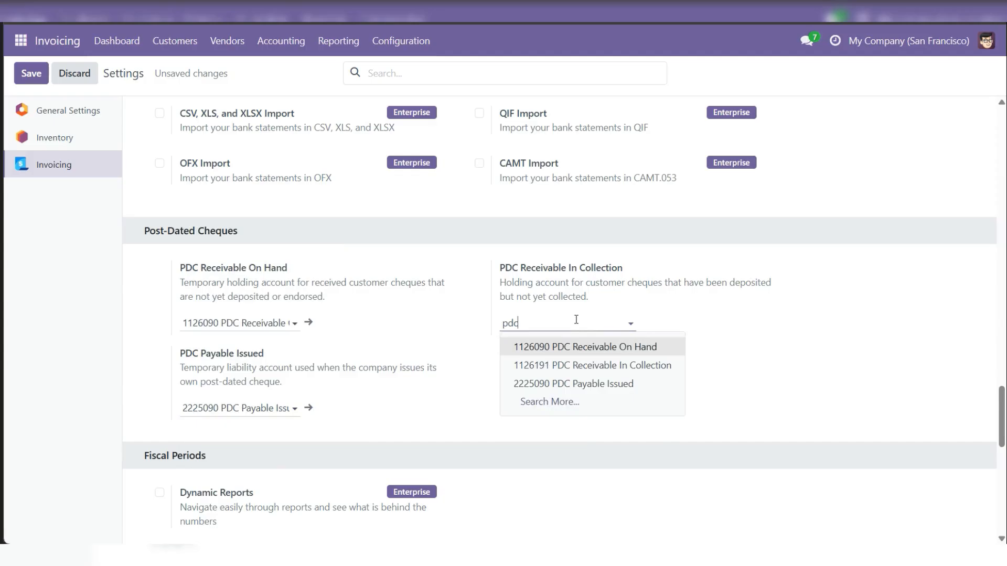
left_click(659, 366)
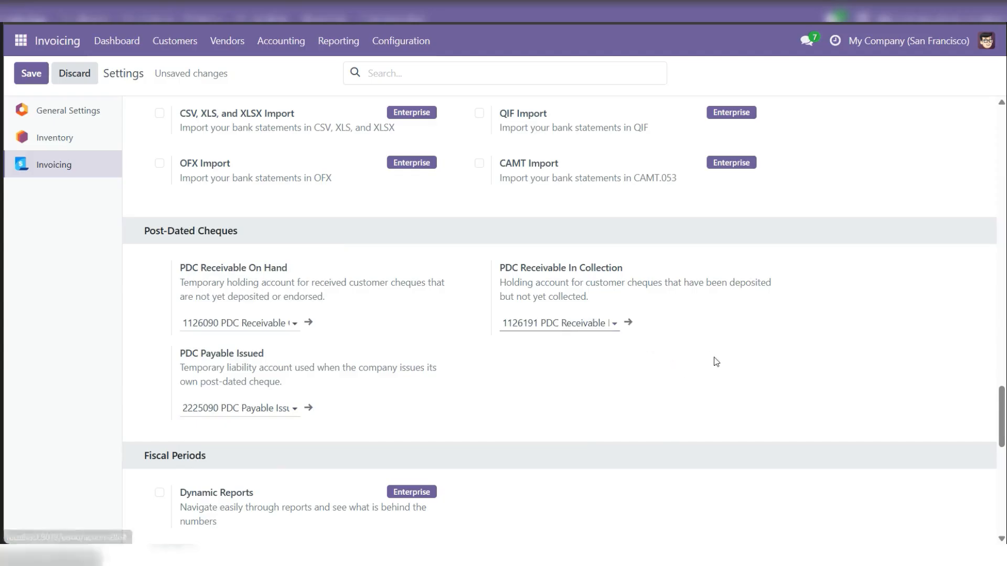
left_click(28, 77)
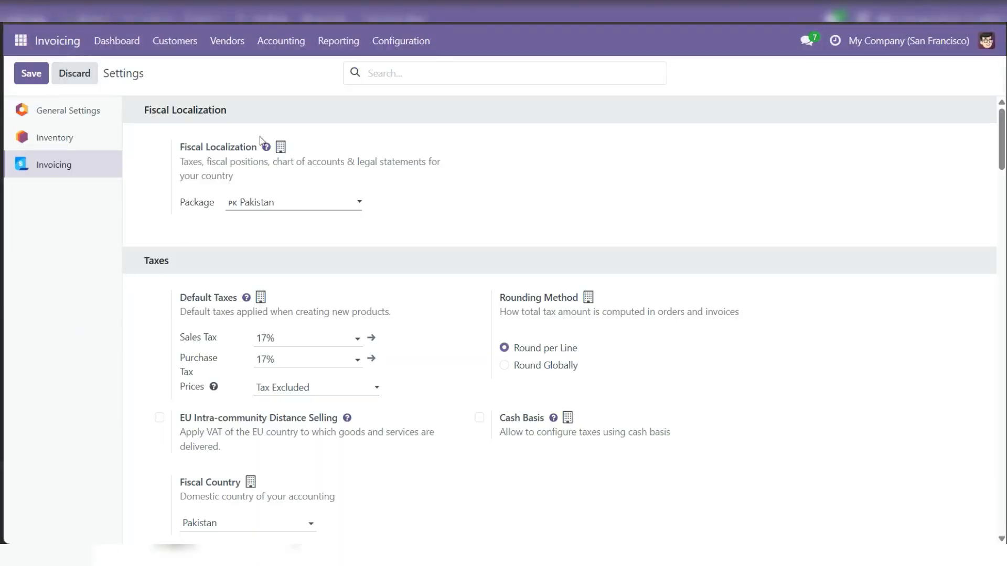
left_click(277, 42)
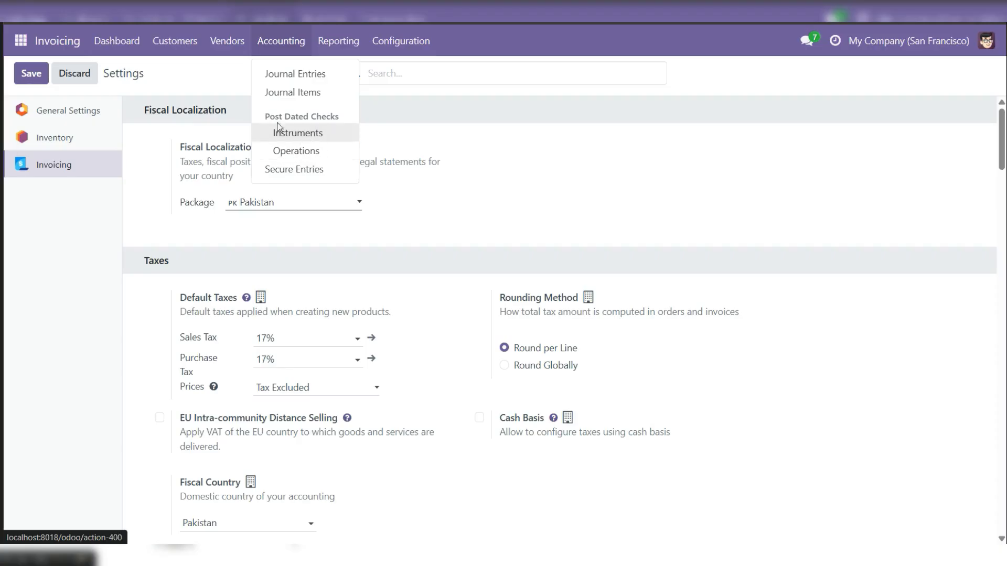
left_click(206, 77)
Create a new vendor payment with Islamabad Vendor as the vendor
left_click(229, 42)
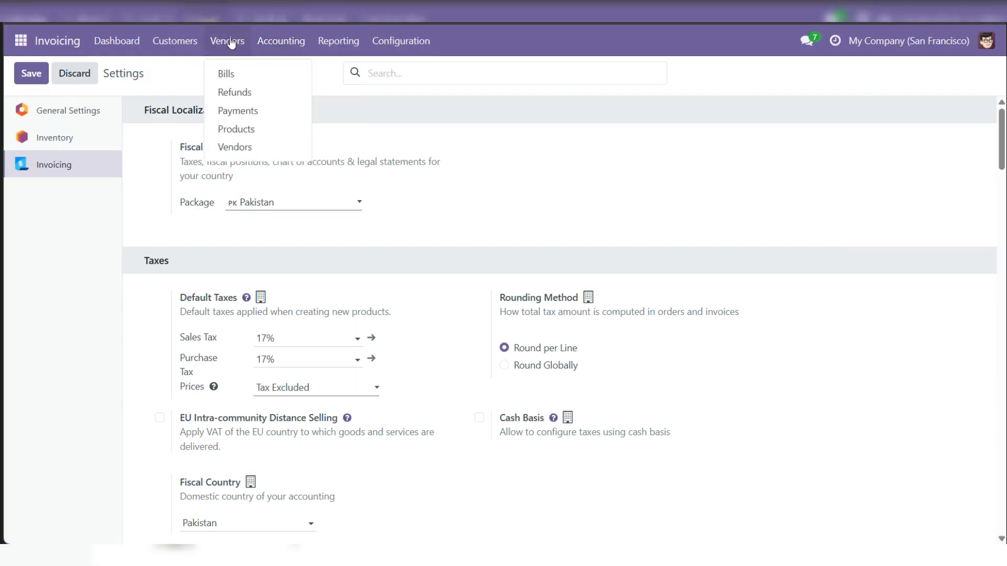
left_click(269, 110)
left_click(185, 79)
left_click(32, 76)
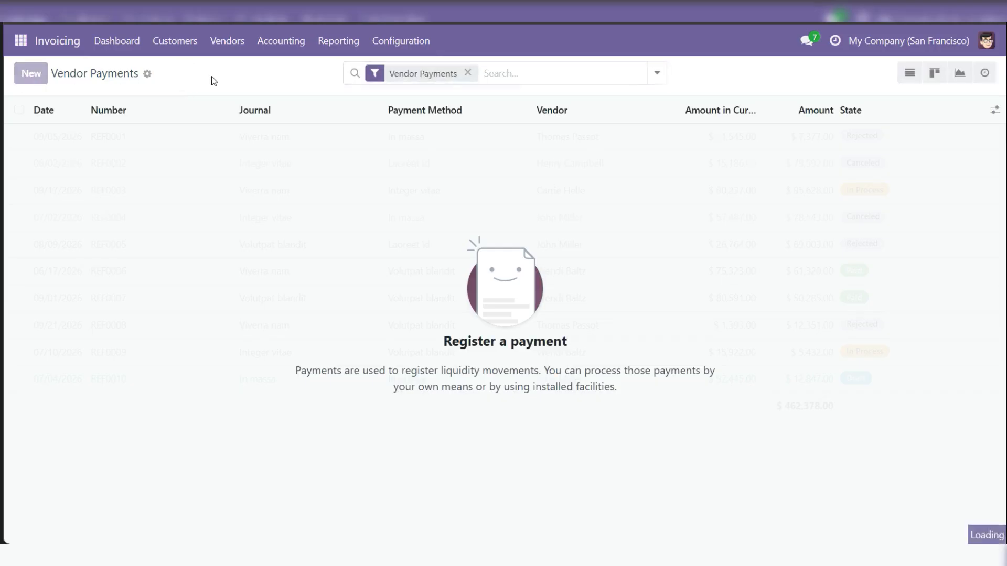
left_click(145, 220)
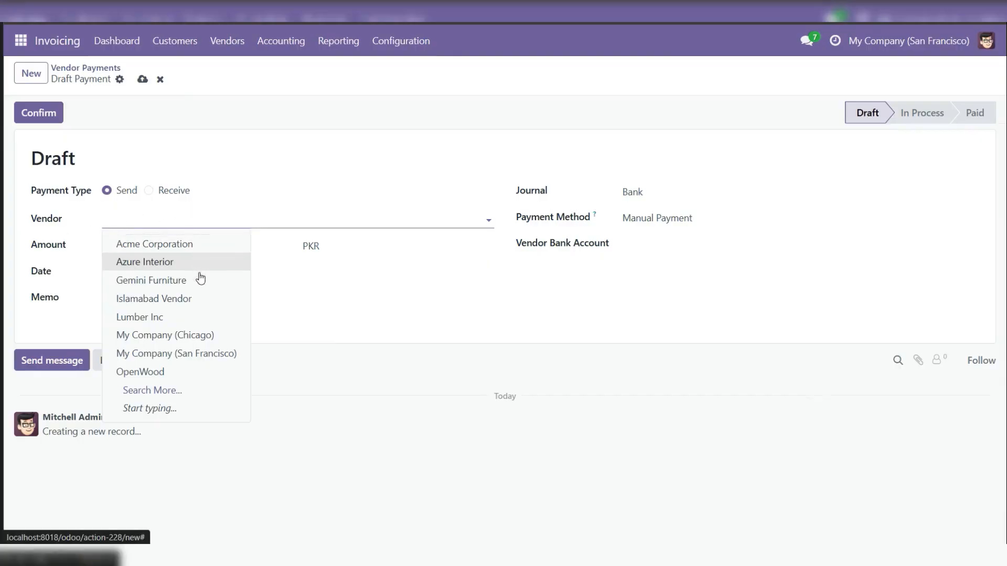
left_click(186, 301)
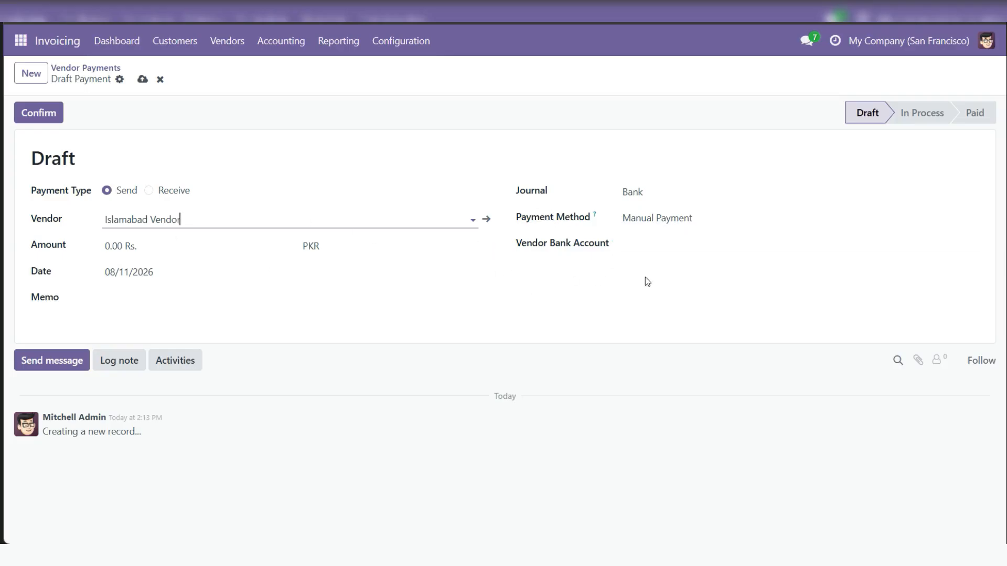
Set the draft payment's method to PDC Issue Own Cheque
left_click(675, 221)
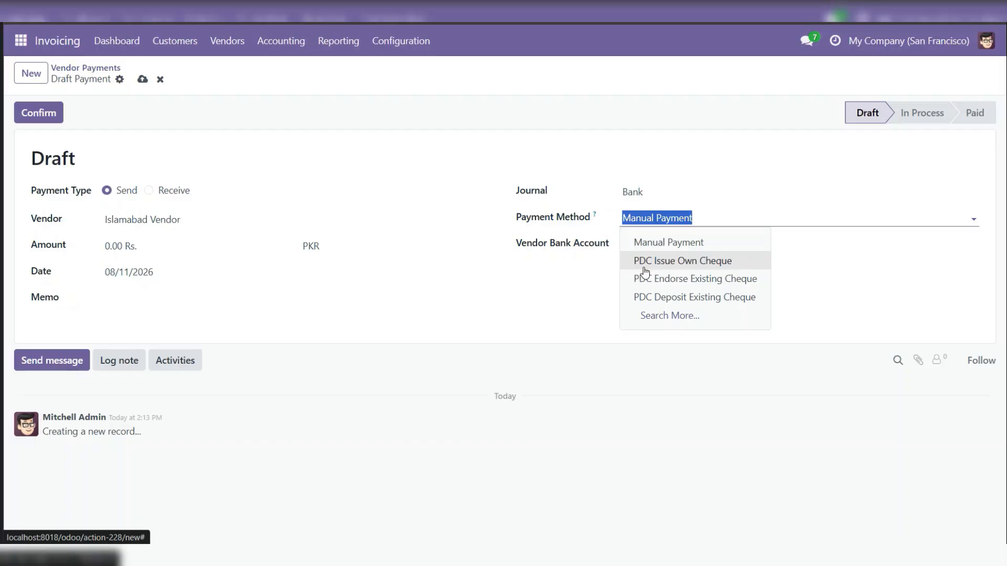
left_click(674, 261)
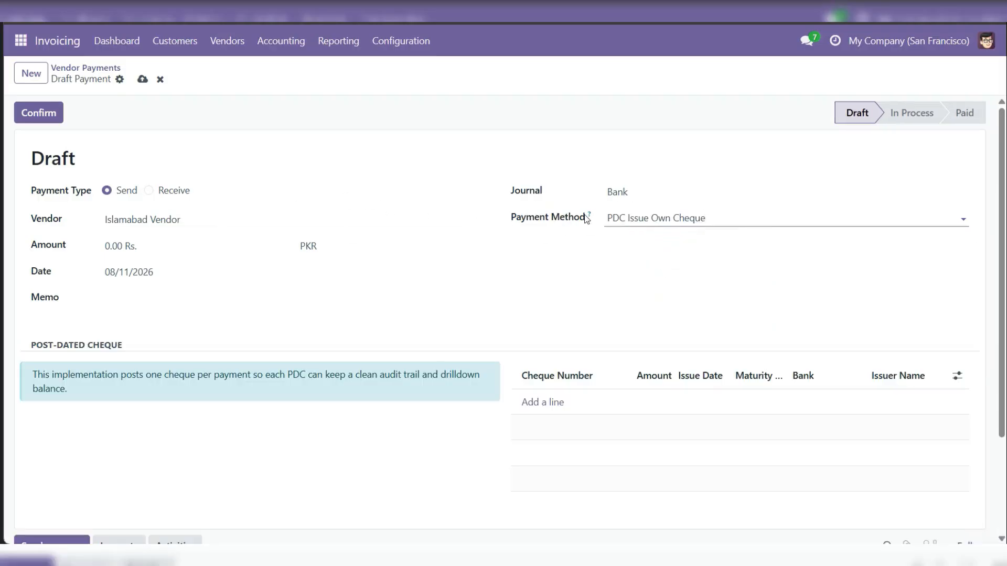
scroll(597, 212, "down", 1)
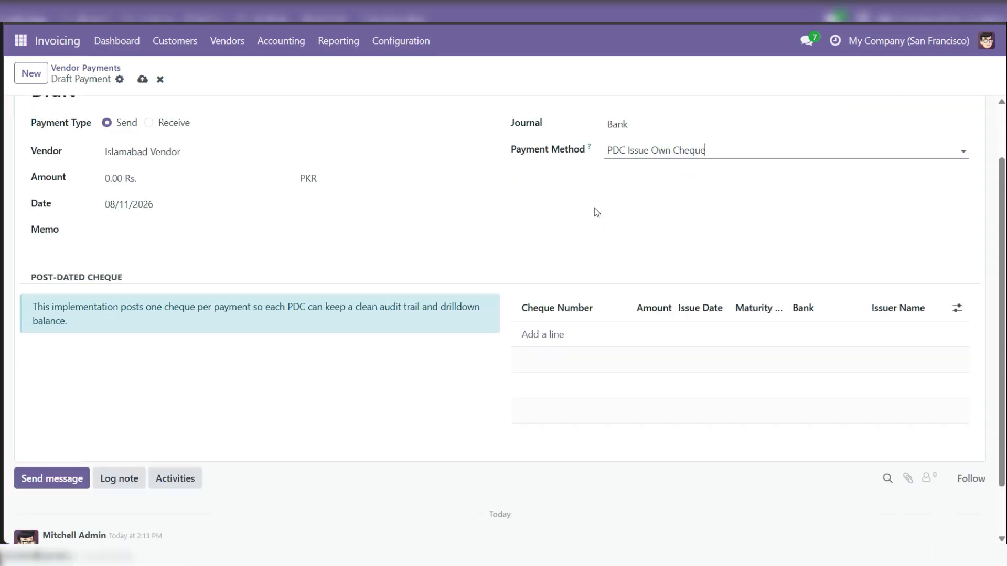
scroll(671, 233, "up", 1)
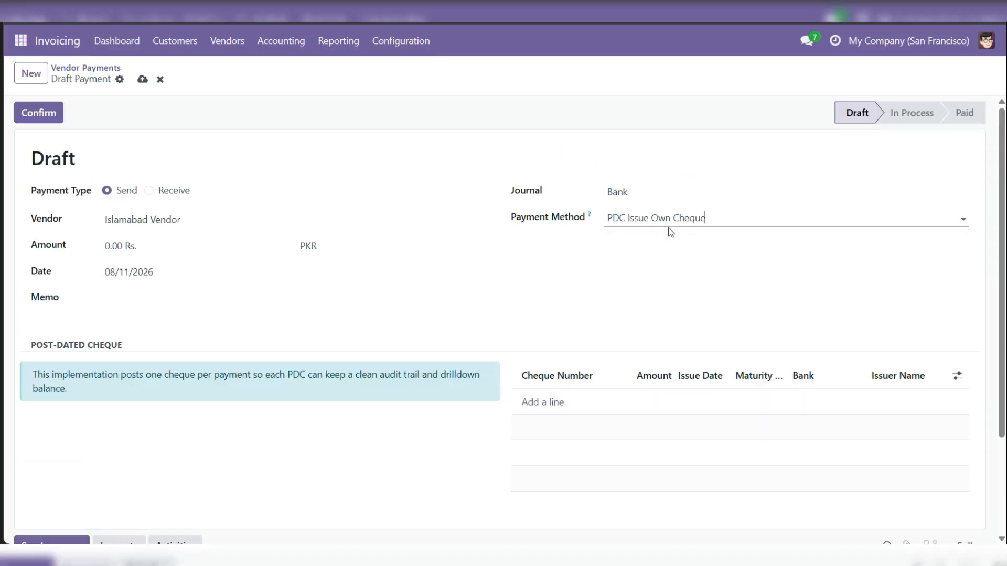
Add a post-dated cheque line with cheque number 100100101 and an amount of 200,000 Rs
scroll(779, 288, "down", 1)
left_click(541, 334)
left_click(542, 334)
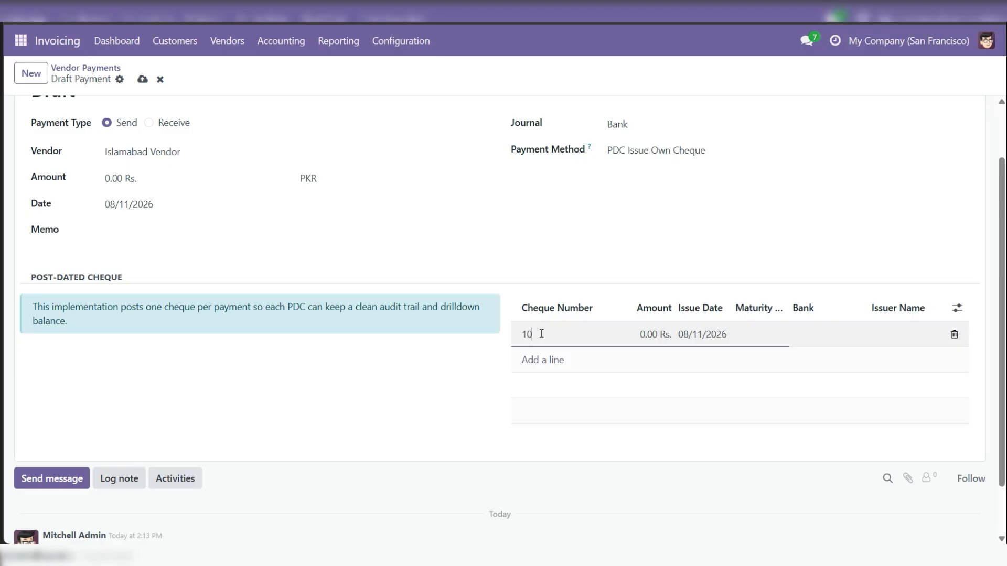
key("Tab")
type("2")
left_click(458, 72)
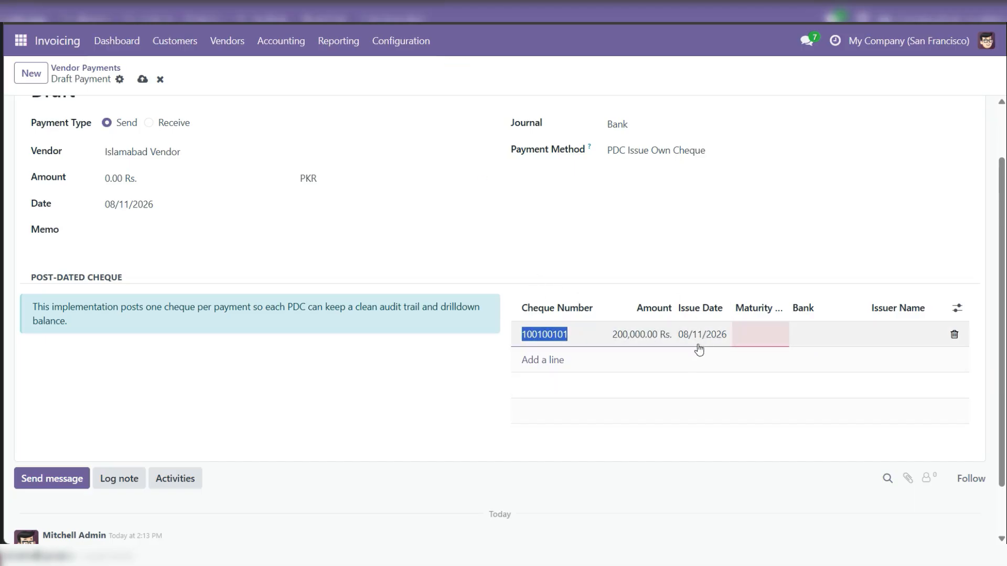
Set the cheque's maturity date to 08/13/2026 and its bank to BNP Paribas - GEBABEBB, and save the draft payment
left_click(754, 339)
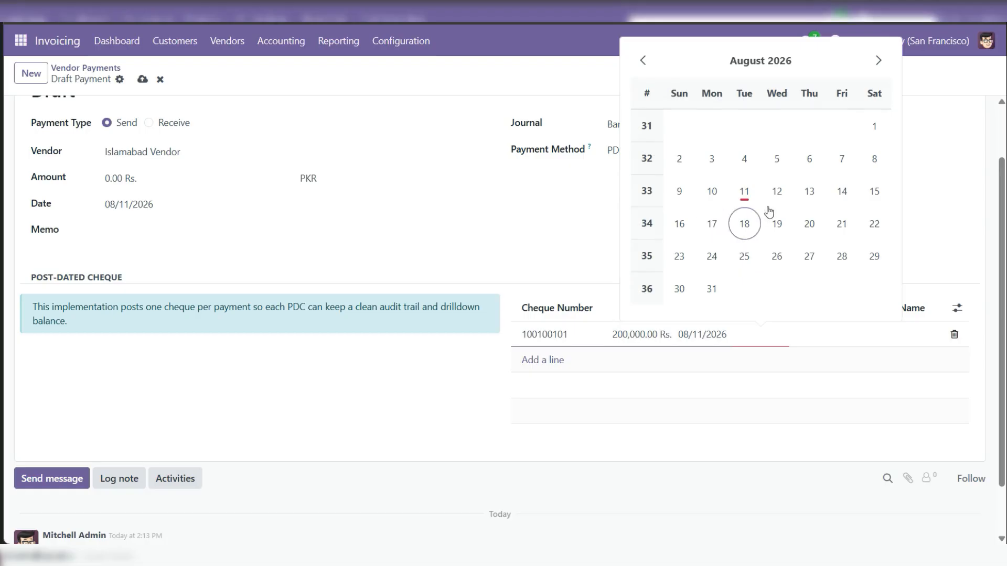
left_click(812, 195)
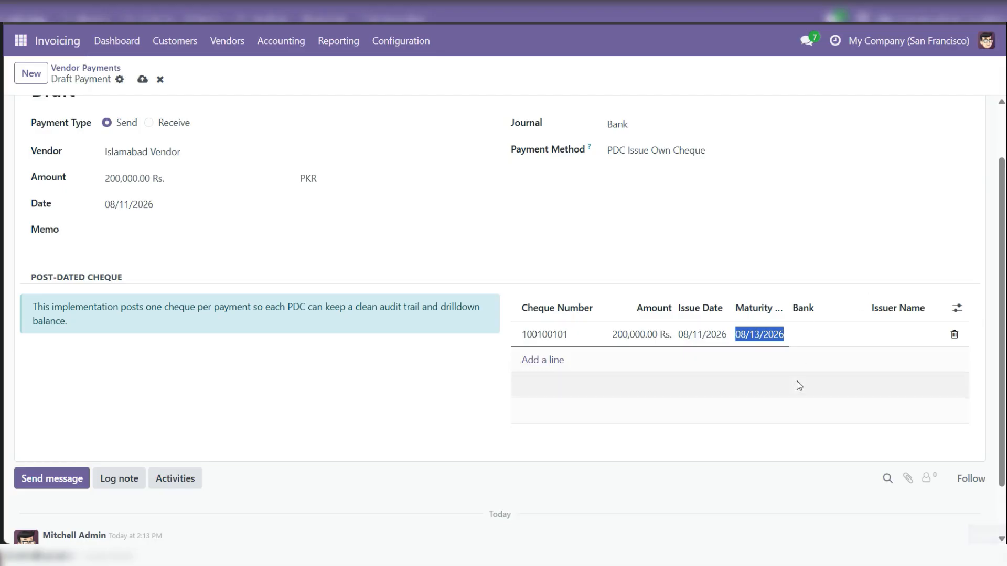
left_click(812, 331)
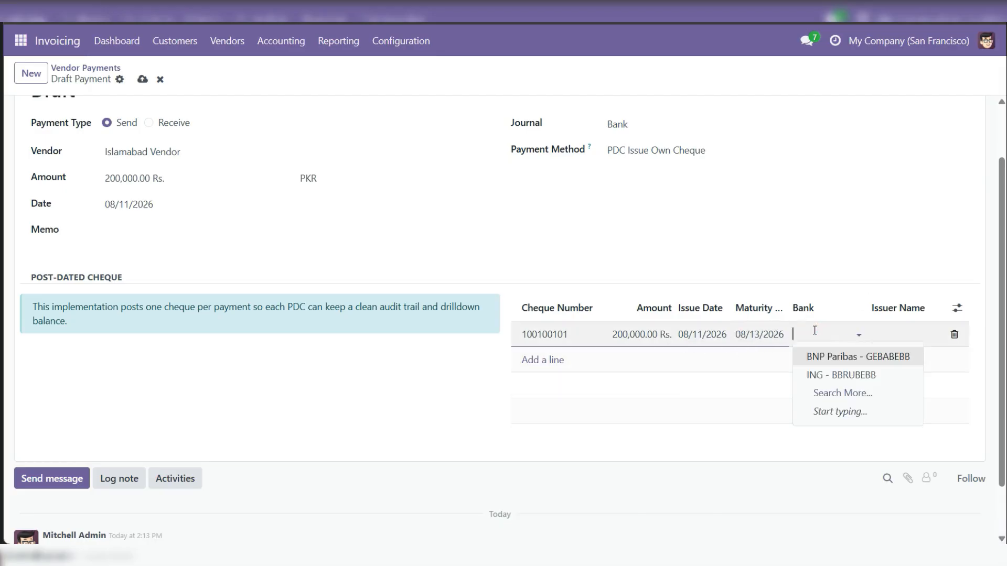
left_click(824, 359)
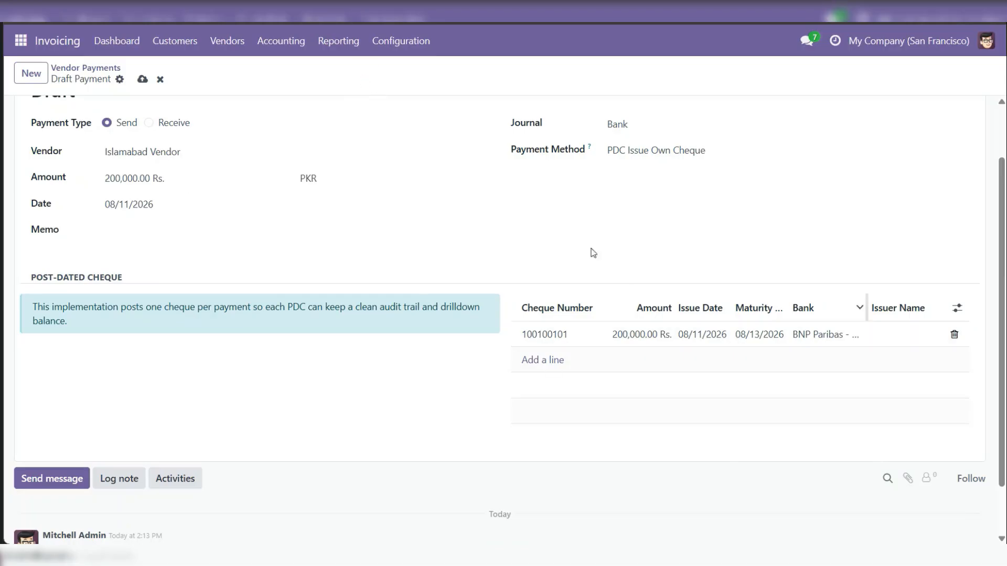
left_click(142, 79)
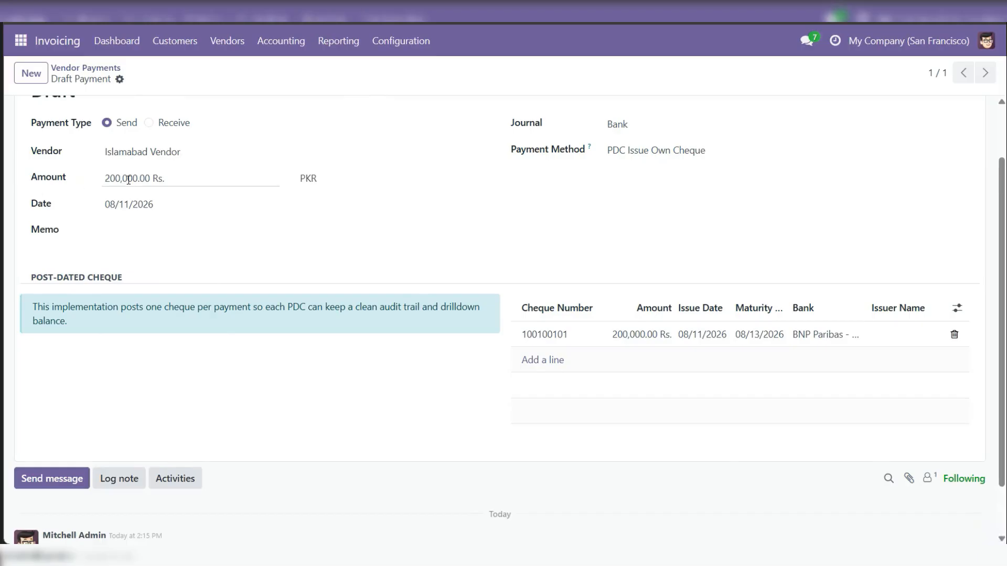
Read the note in the Post-Dated Cheque section on how cheques are posted per payment
triple_click(53, 304)
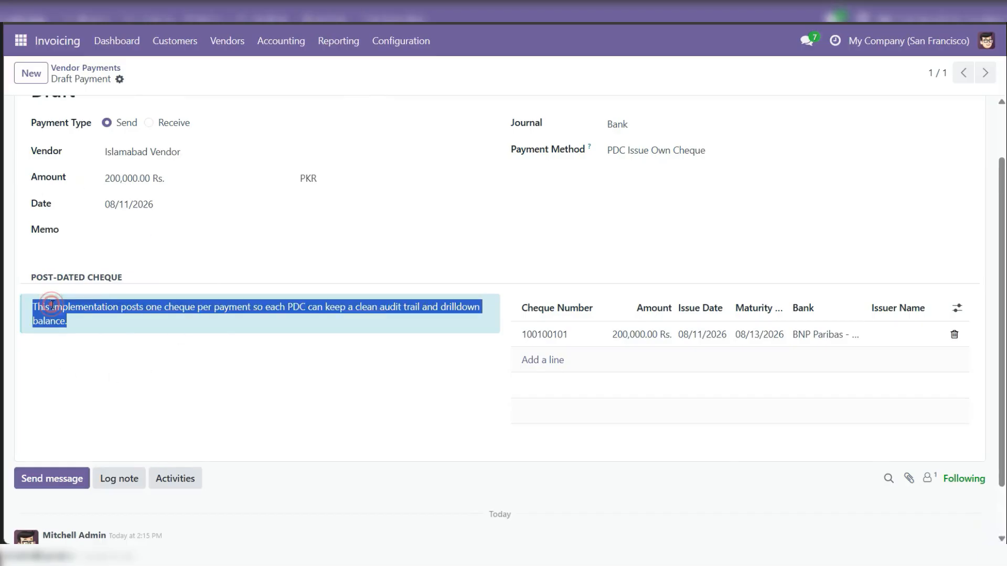
left_click(122, 325)
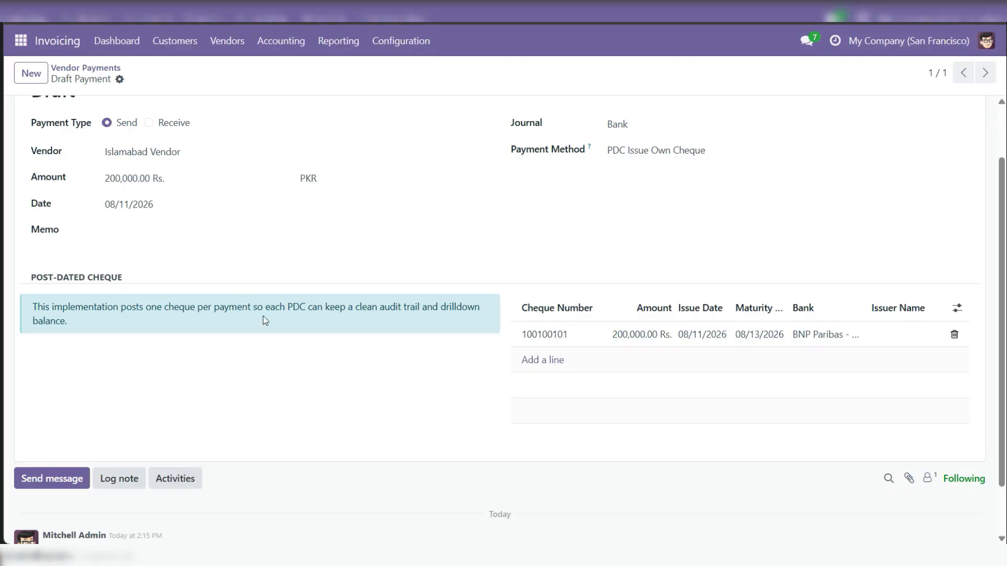
scroll(347, 323, "up", 3)
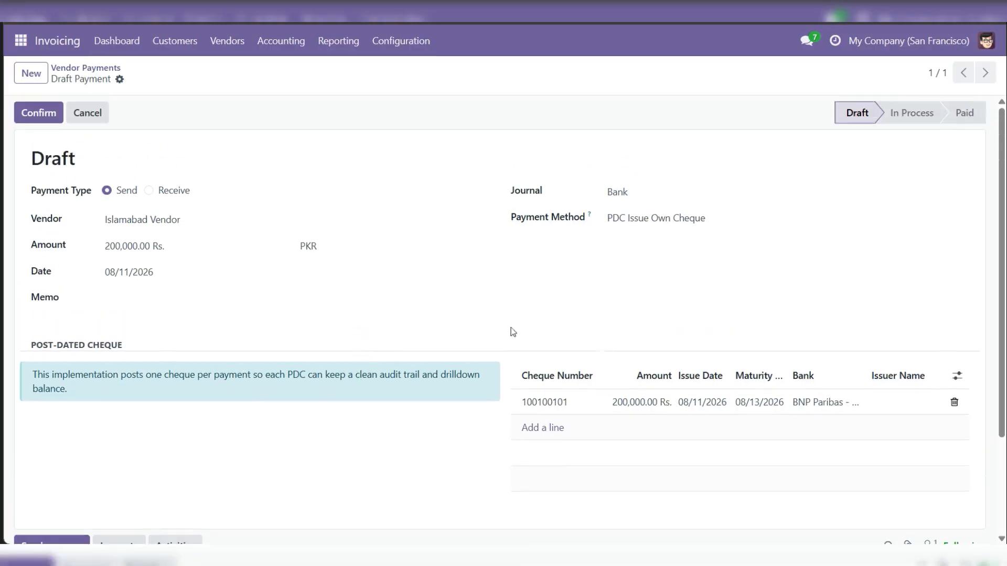
scroll(573, 361, "down", 2)
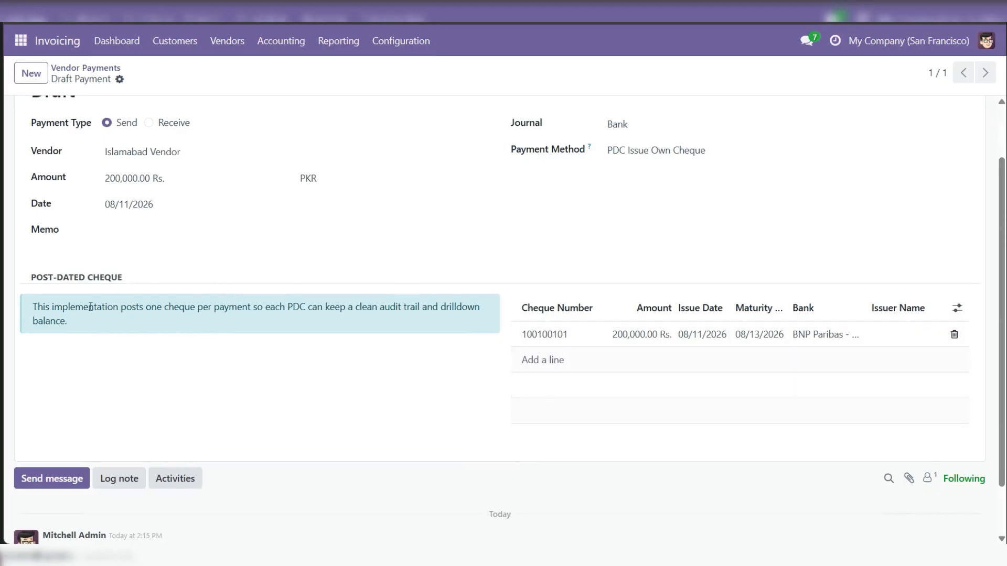
triple_click(116, 311)
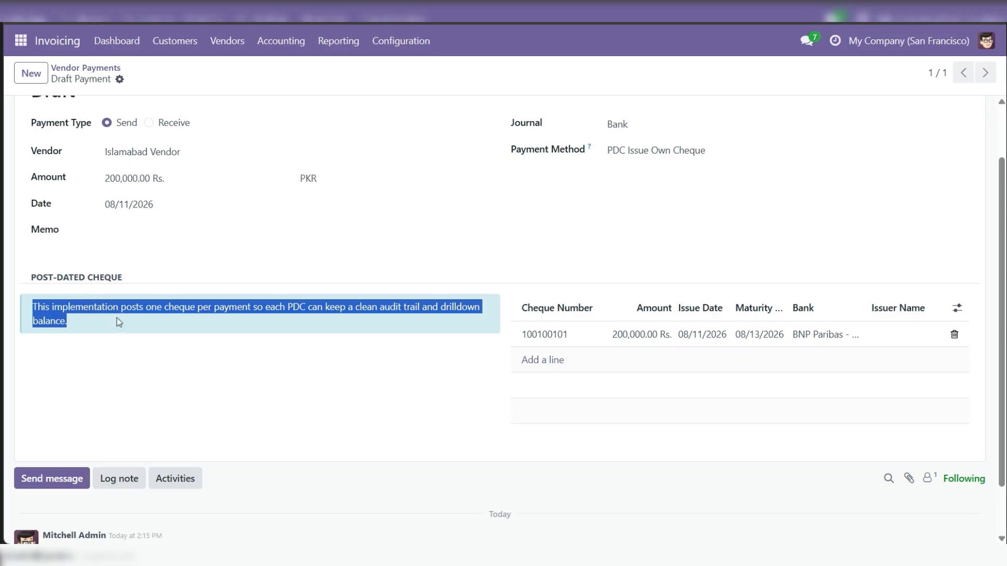
left_click(253, 347)
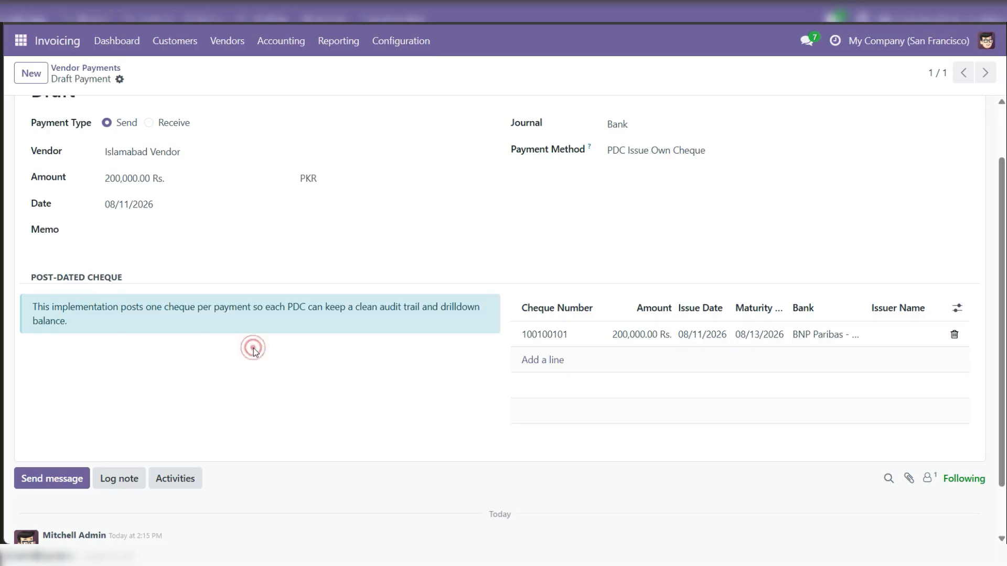
triple_click(154, 311)
scroll(243, 333, "up", 2)
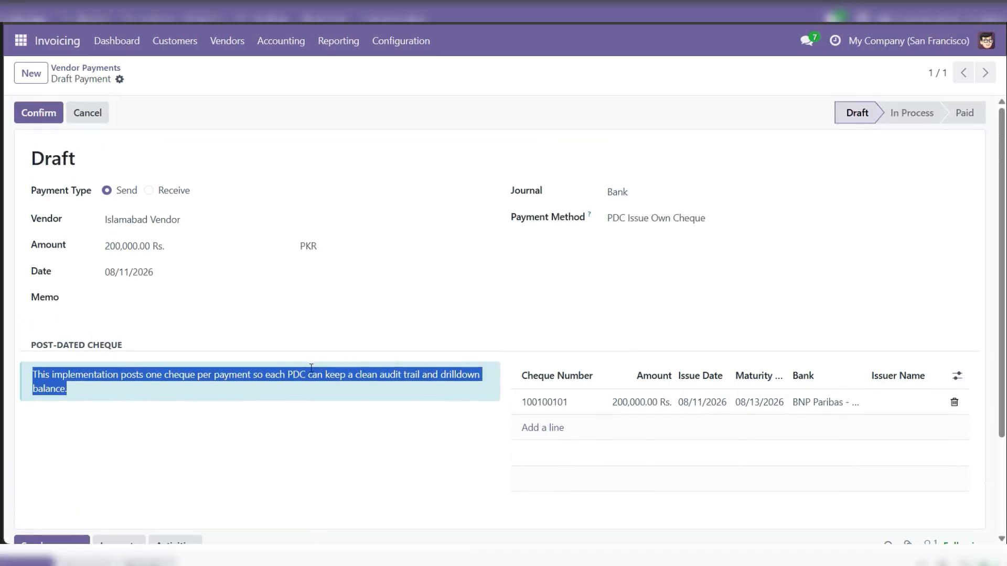
Confirm the draft payment to Islamabad Vendor
left_click(248, 88)
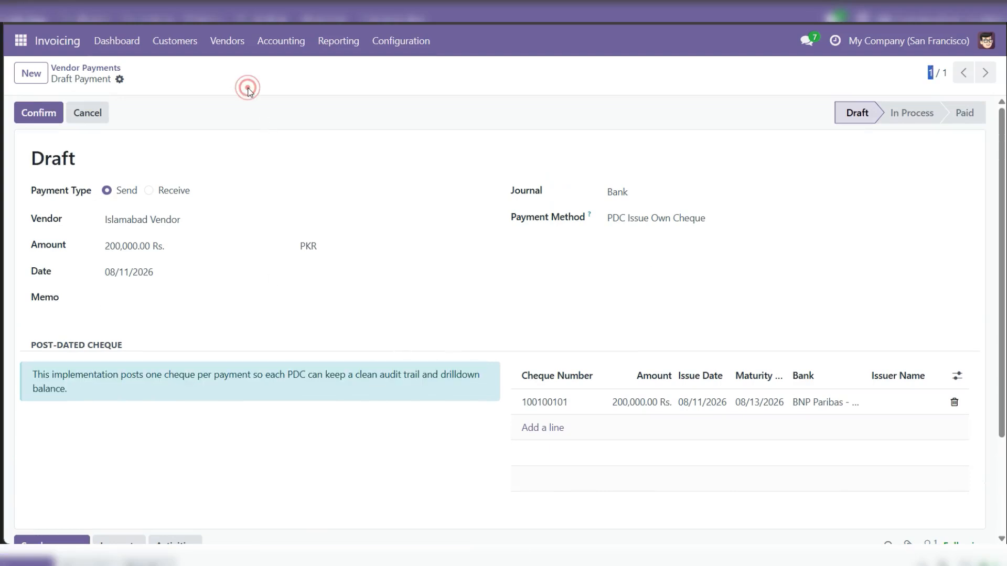
left_click(202, 90)
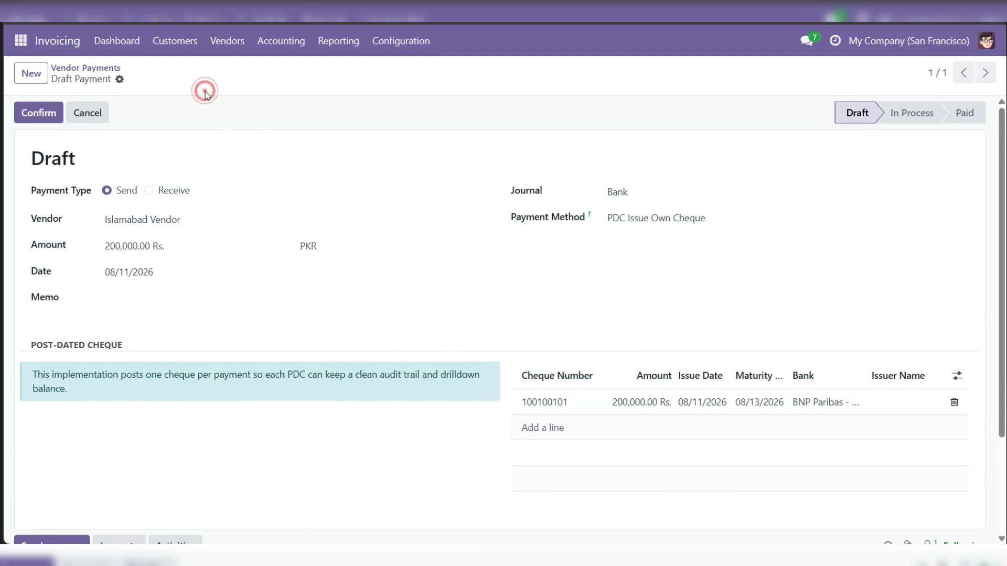
left_click(33, 113)
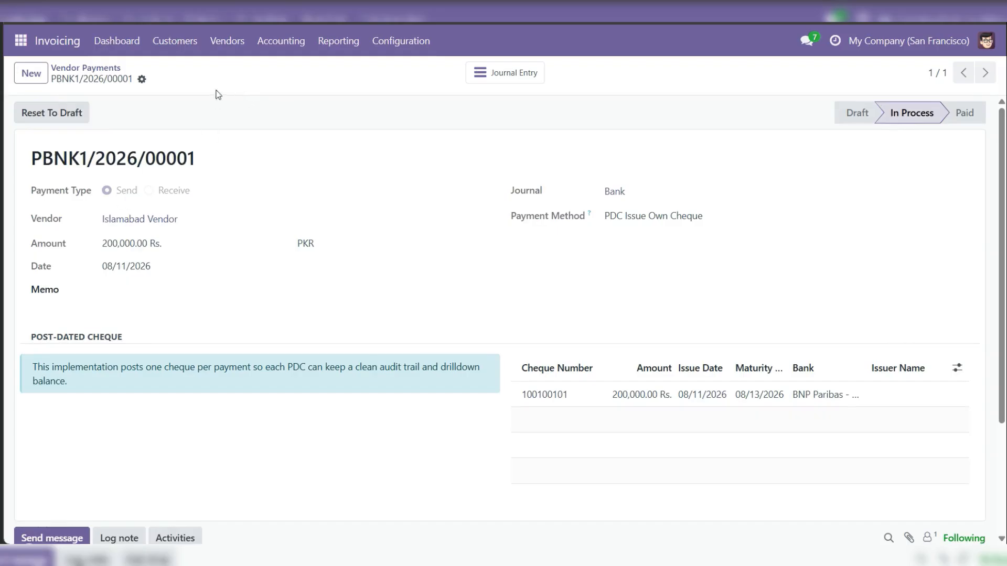
Check the issued cheque in the PDC Instruments list and in the Issued PDC - Not Due details of the PDC Position report
left_click(282, 41)
left_click(297, 133)
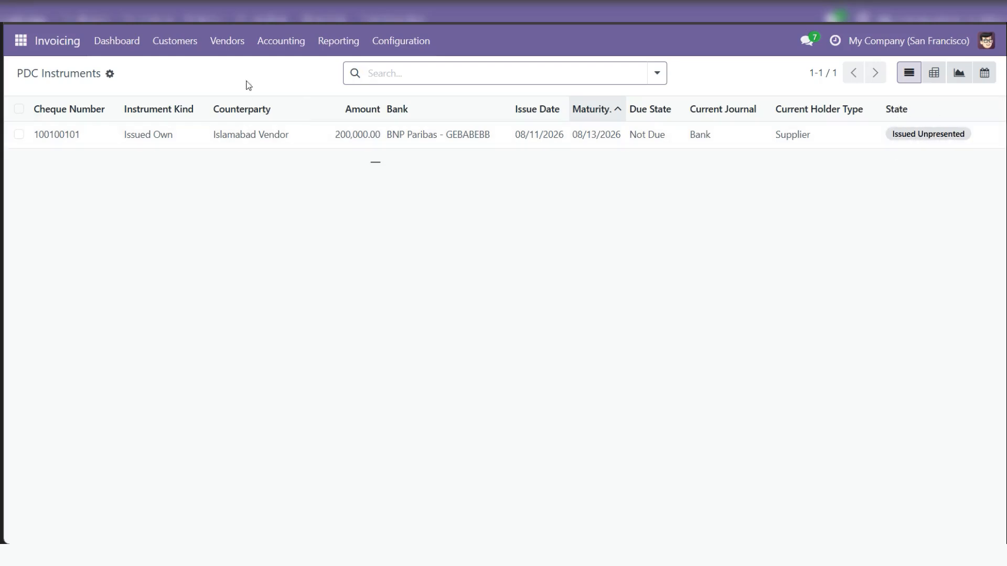
left_click(333, 40)
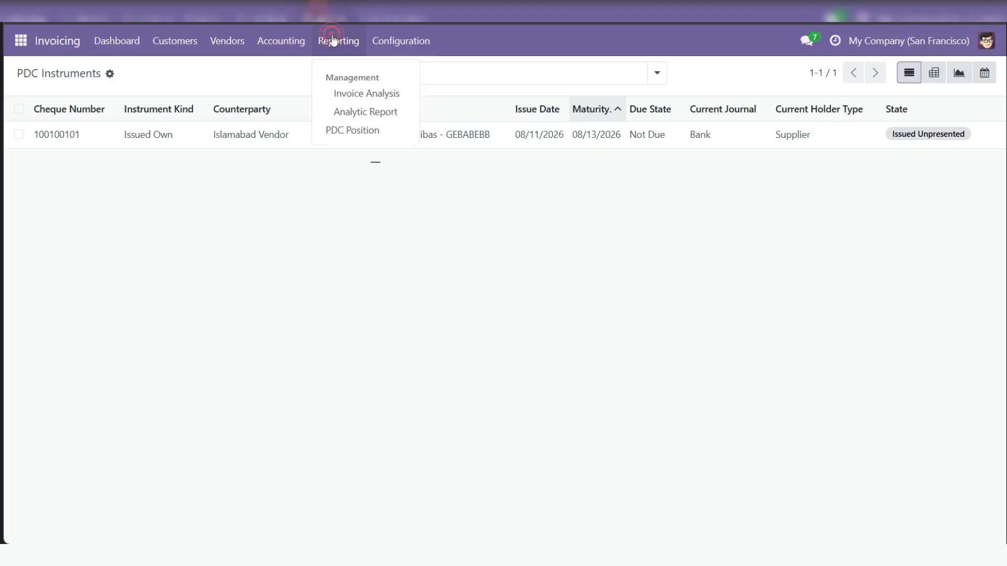
left_click(340, 135)
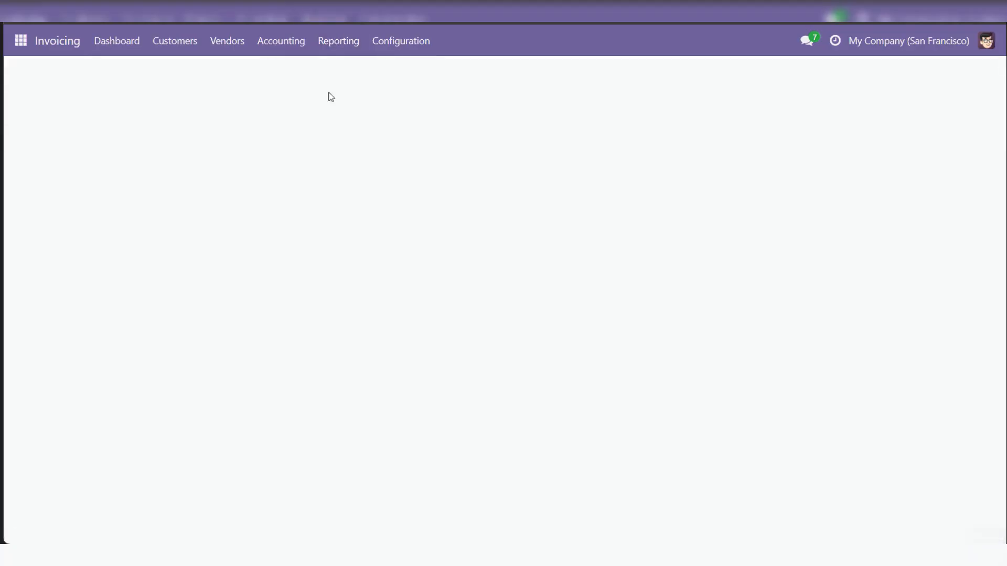
scroll(447, 273, "down", 2)
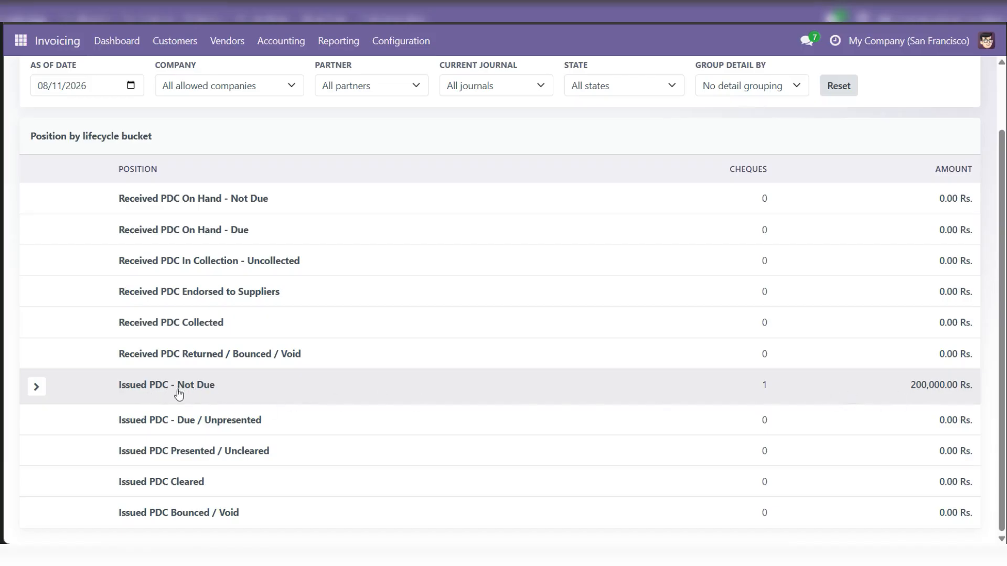
left_click(36, 390)
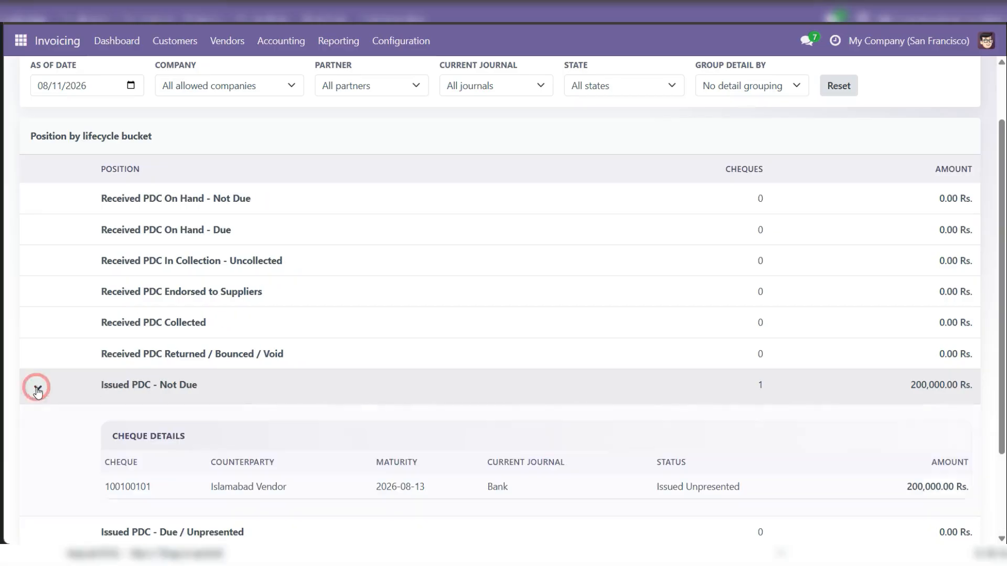
scroll(400, 378, "down", 2)
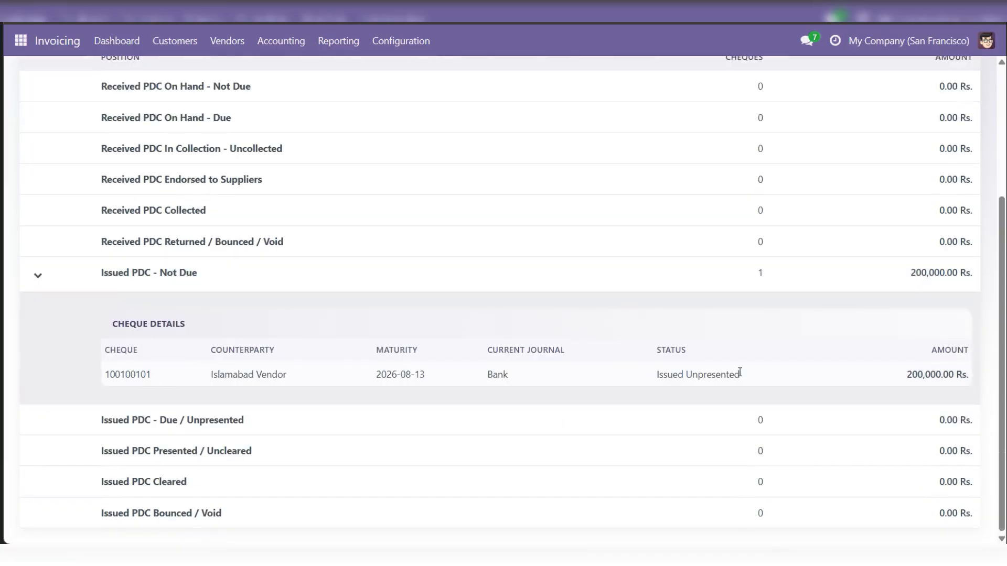
left_click(37, 275)
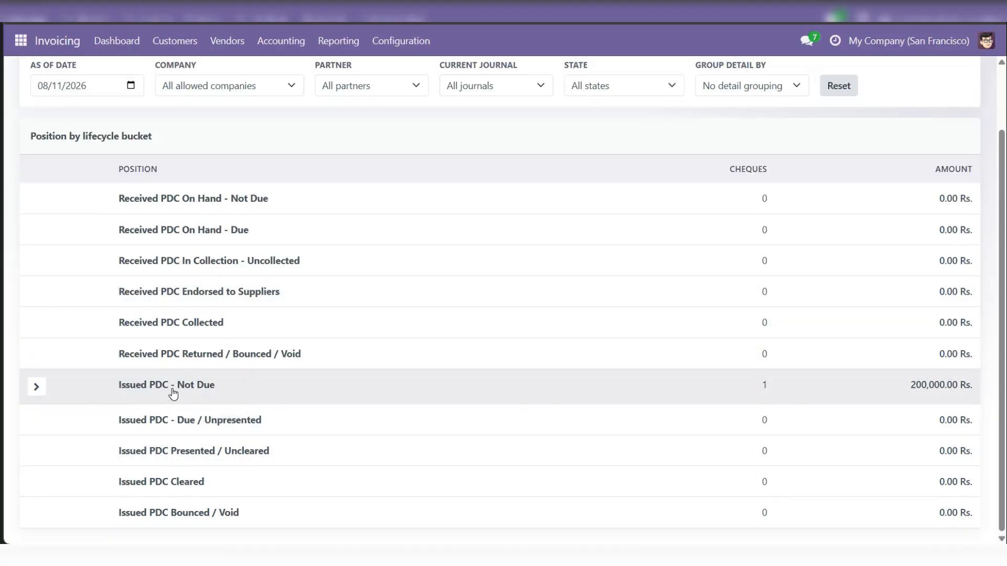
scroll(173, 394, "up", 2)
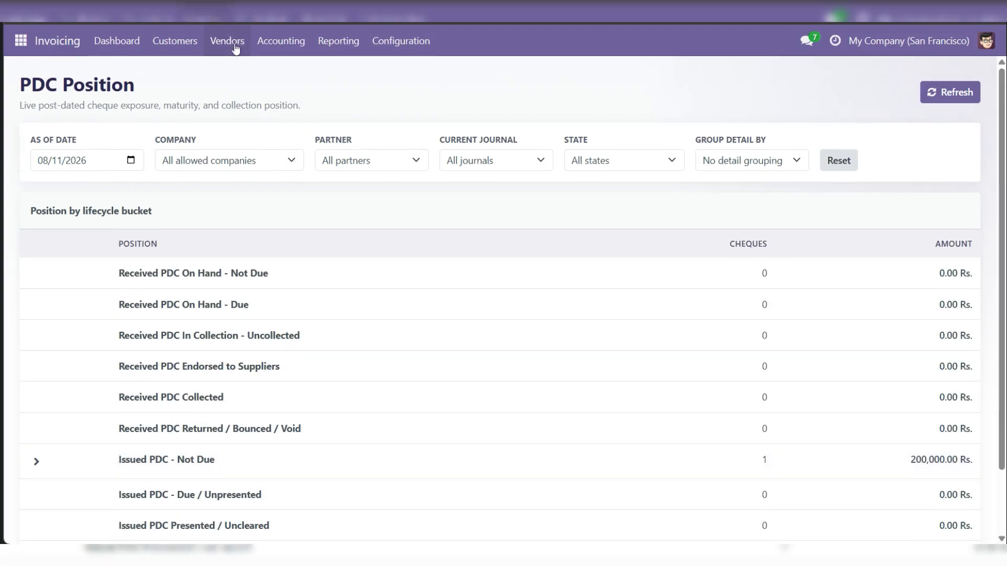
Create a new vendor payment for Gemini Furniture with PDC Issue Own Cheque as the payment method
left_click(235, 48)
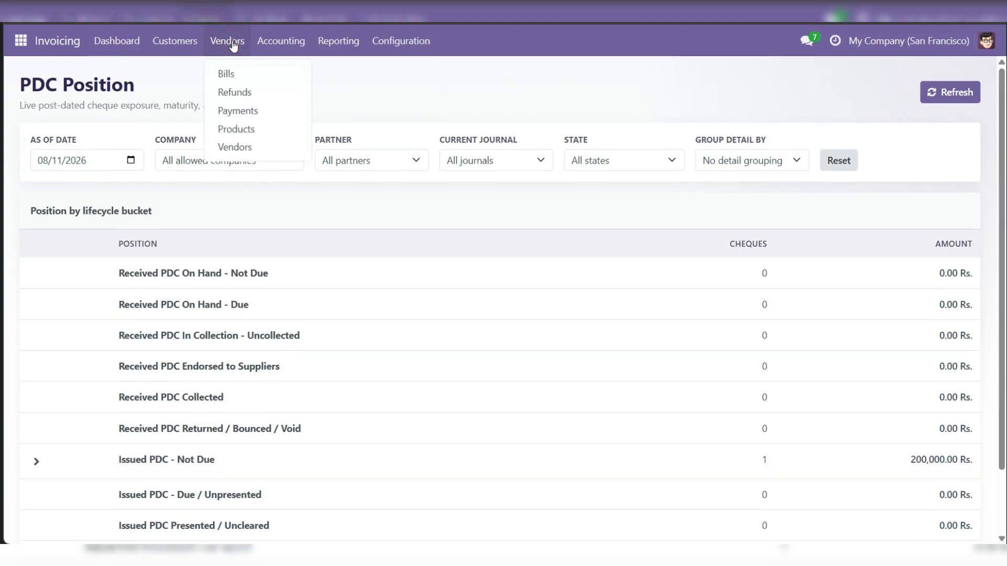
left_click(265, 112)
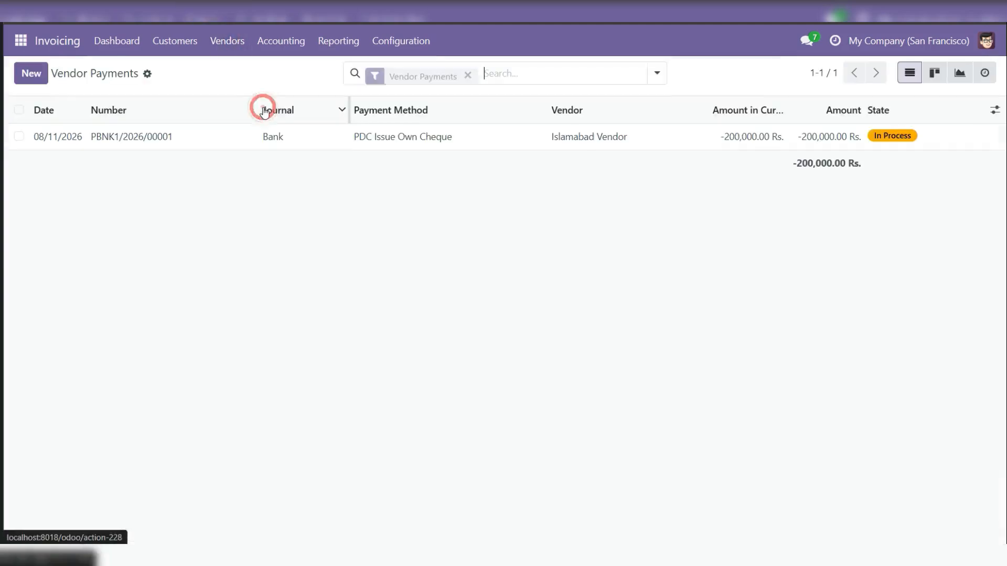
left_click(27, 77)
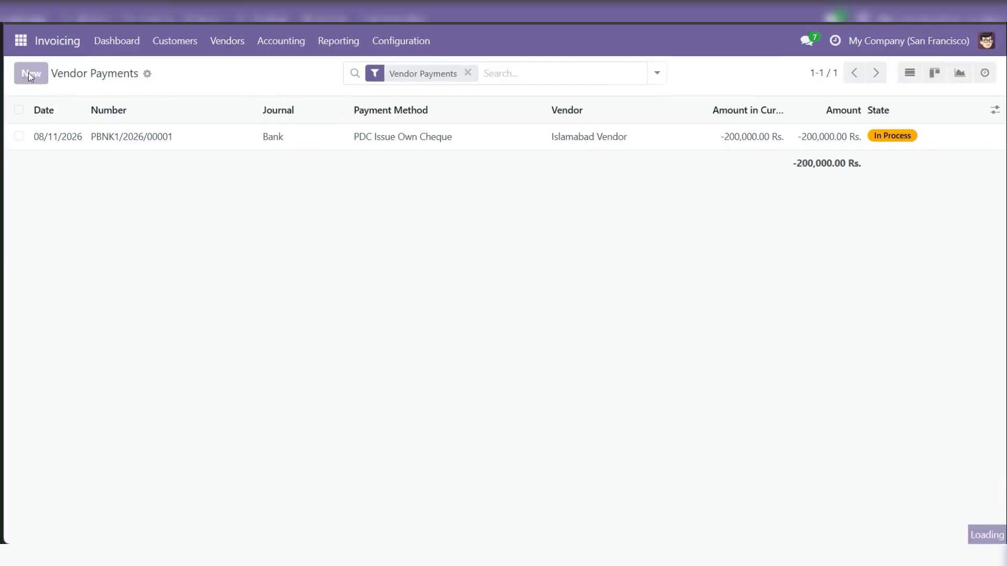
left_click(142, 223)
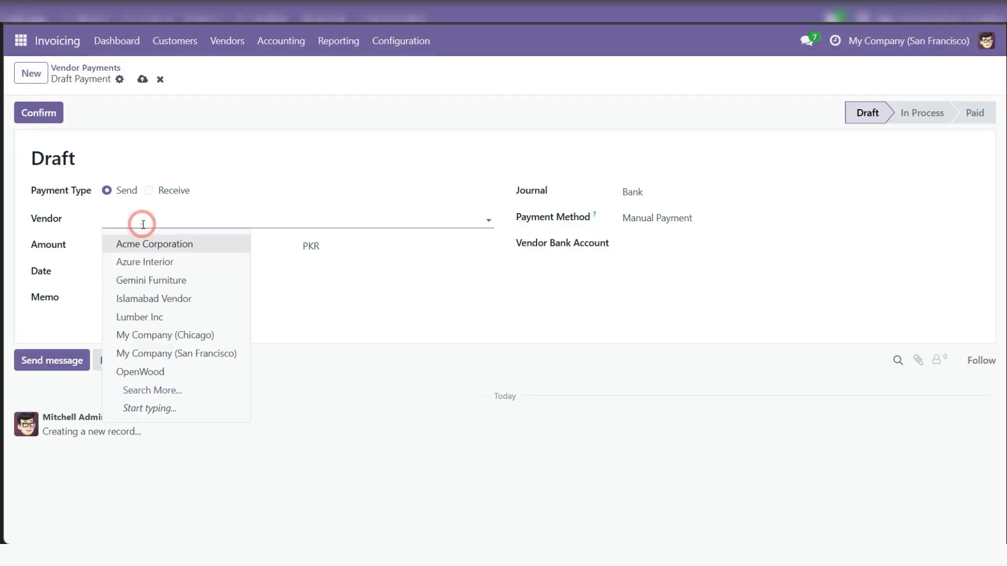
left_click(190, 290)
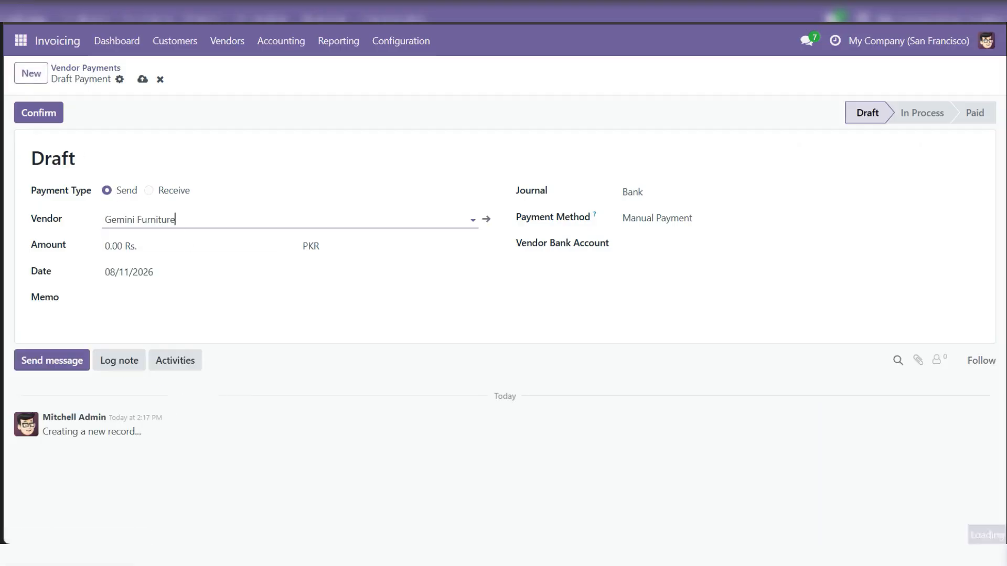
left_click(675, 213)
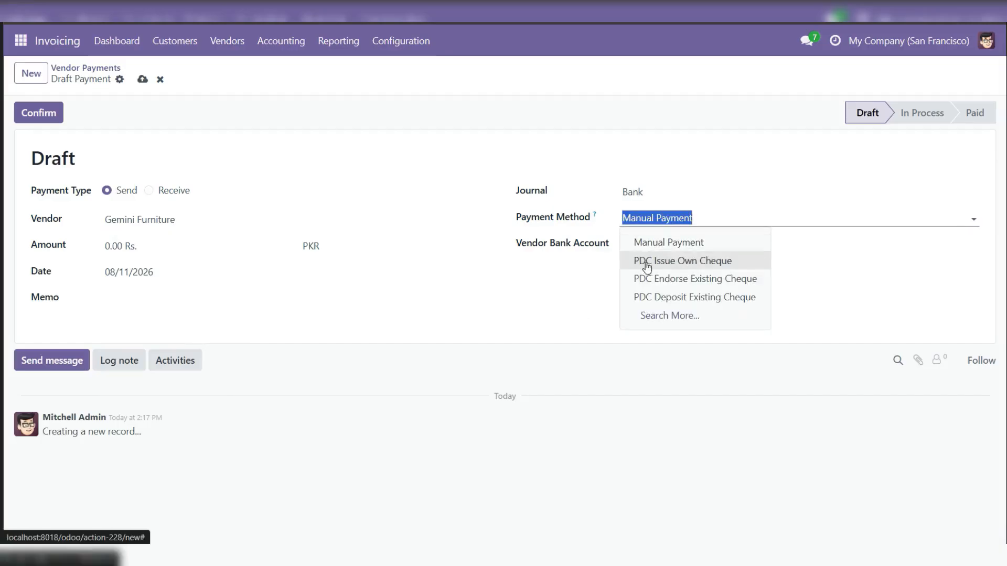
left_click(712, 265)
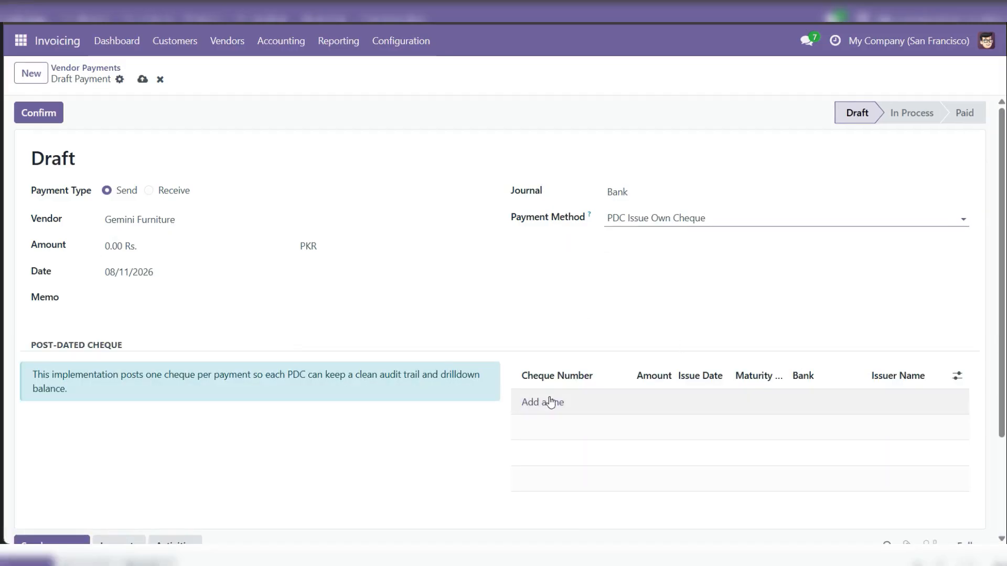
Add a post-dated cheque line with number 901901901, amount 300,000 Rs. and maturity date 08/14/2026
left_click(550, 402)
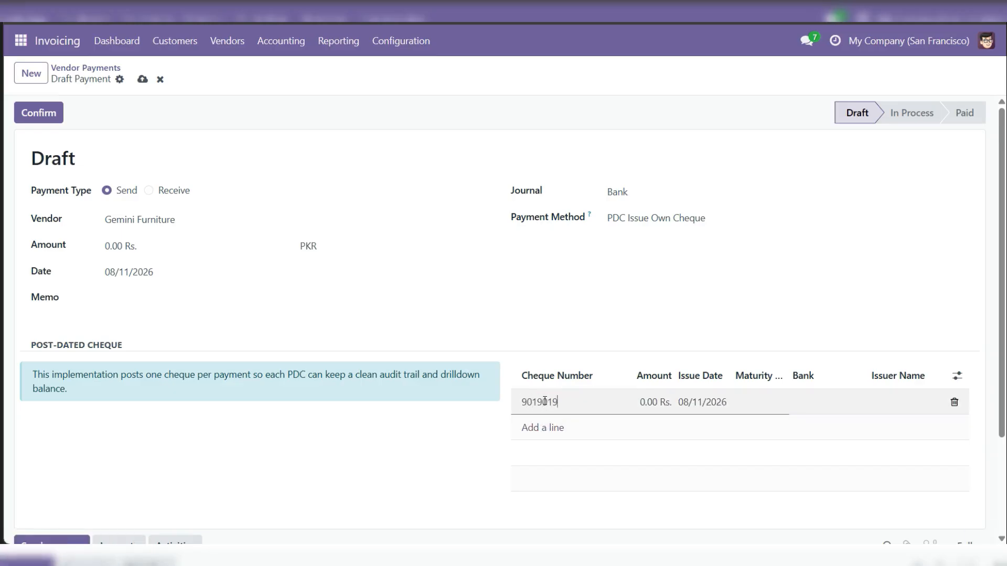
key("Tab")
type("300,")
type("000")
left_click(775, 408)
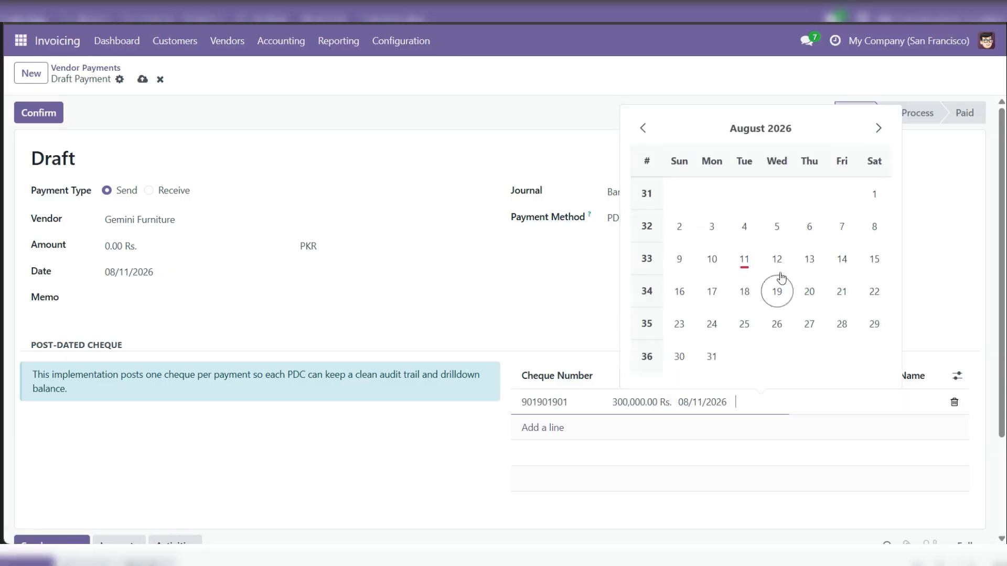
left_click(842, 263)
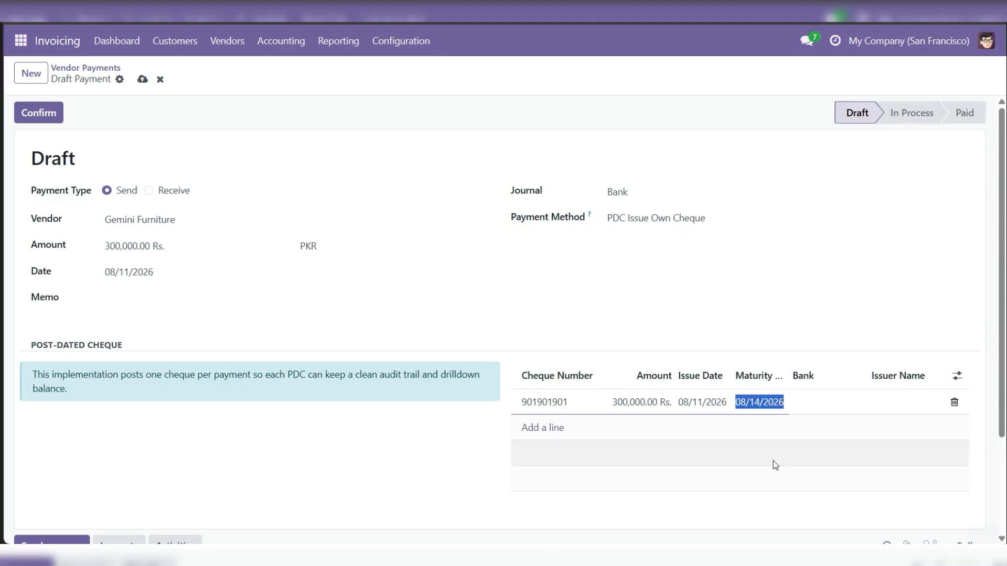
Set the cheque's bank to ING - BBRUBEBB, and save and confirm the Gemini Furniture payment
left_click(817, 401)
left_click(834, 443)
left_click(274, 99)
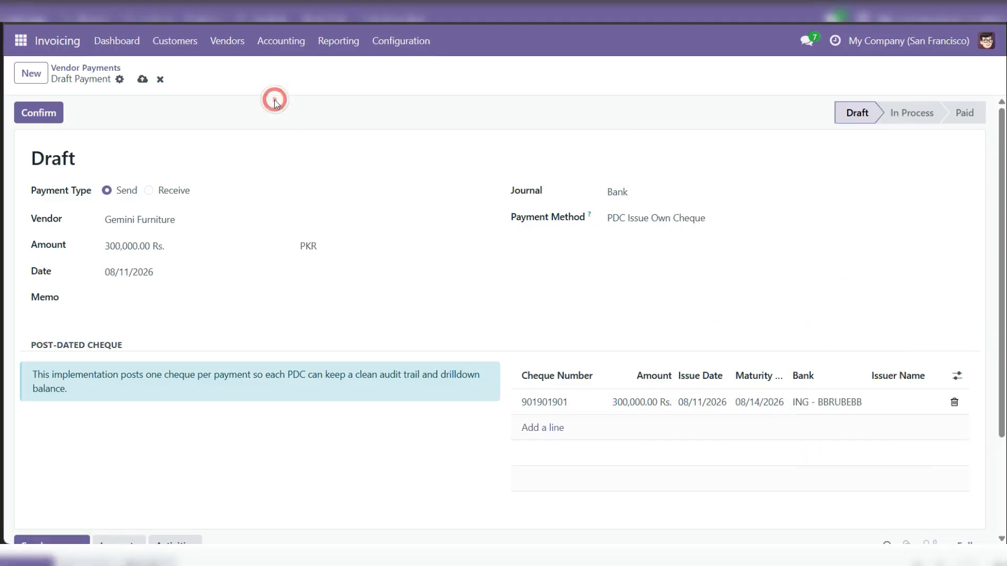
left_click(142, 80)
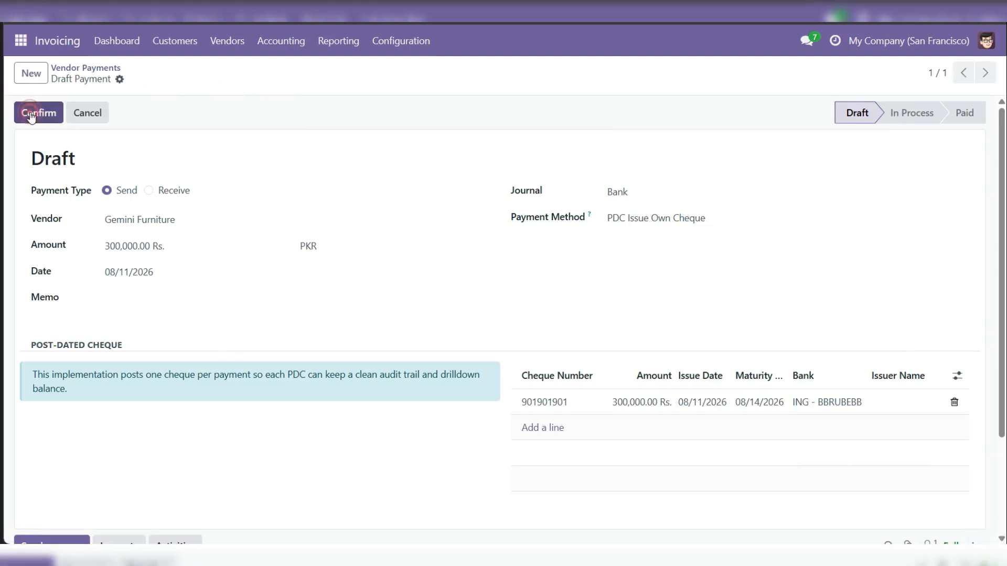
left_click(31, 114)
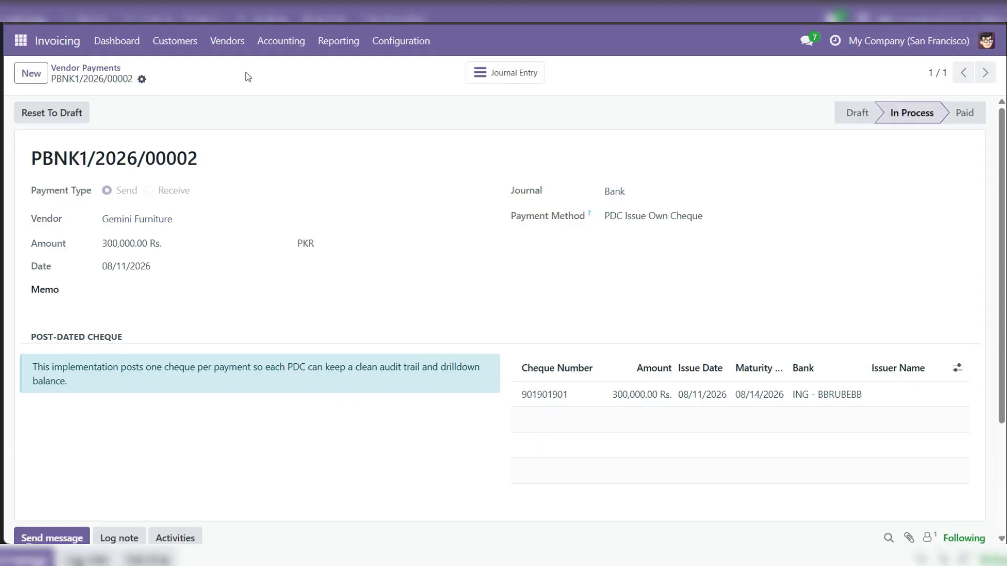
Check both issued cheques in the PDC Instruments list and under Issued PDC - Not Due in the PDC Position report
left_click(339, 41)
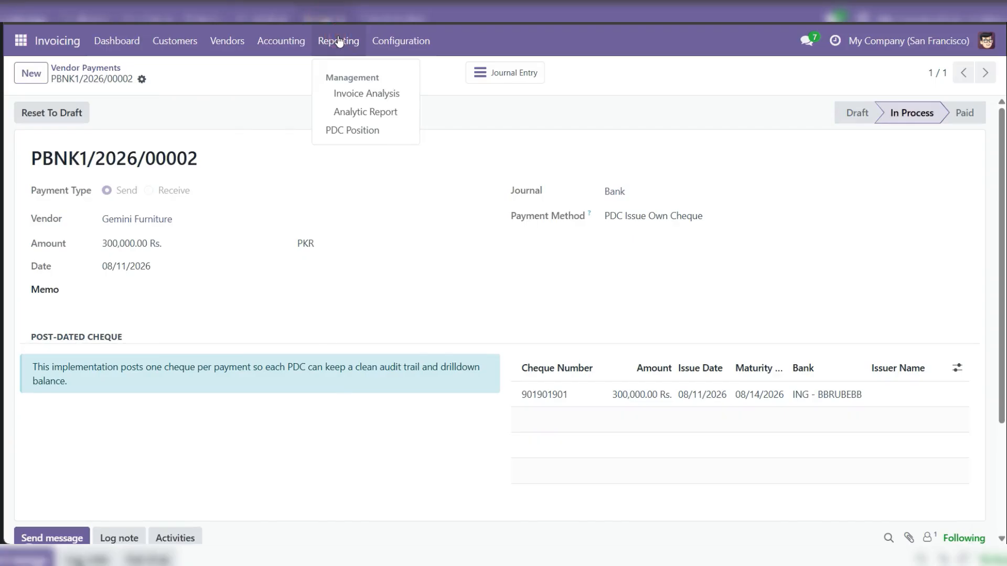
left_click(278, 41)
left_click(299, 132)
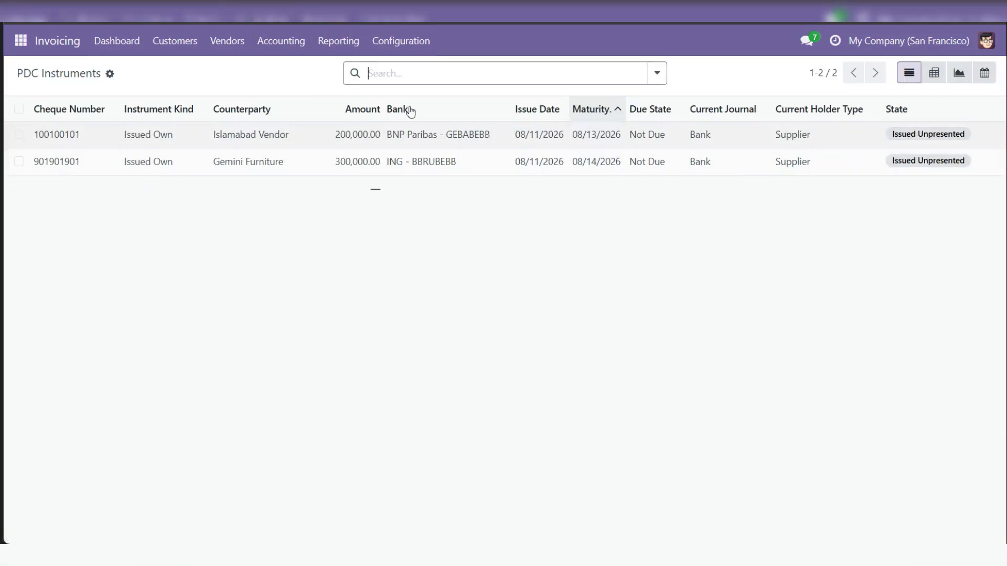
left_click(333, 42)
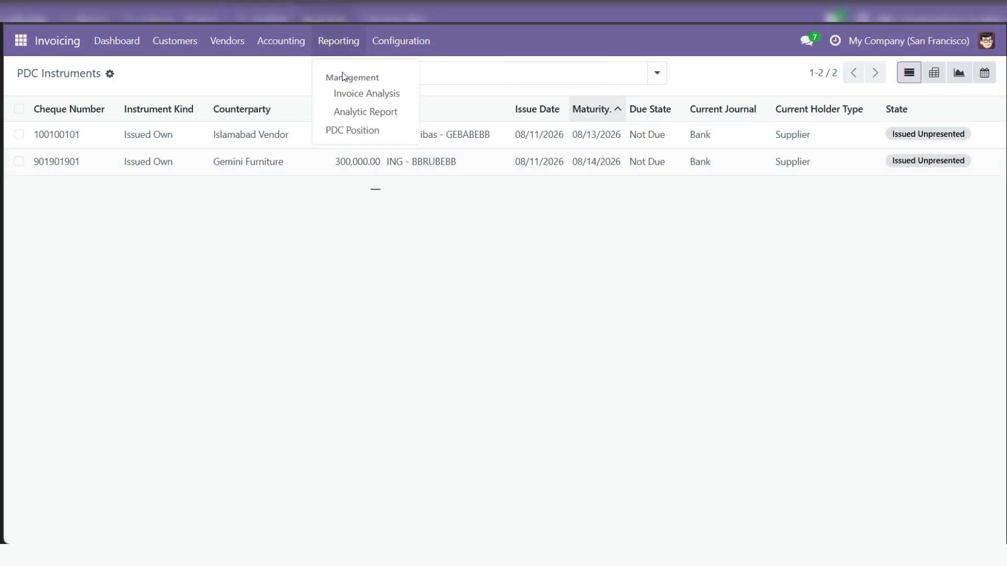
left_click(348, 131)
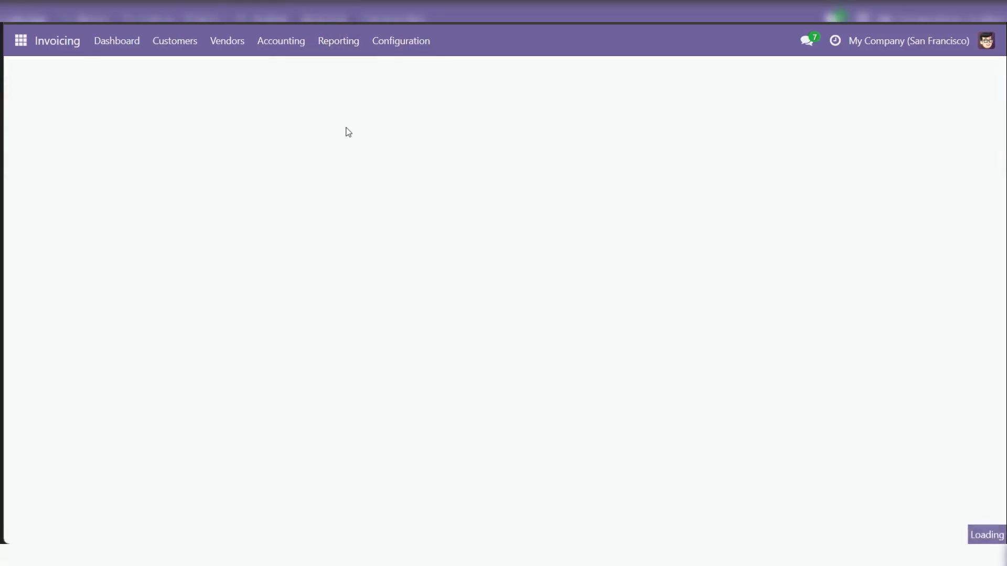
scroll(349, 266, "down", 3)
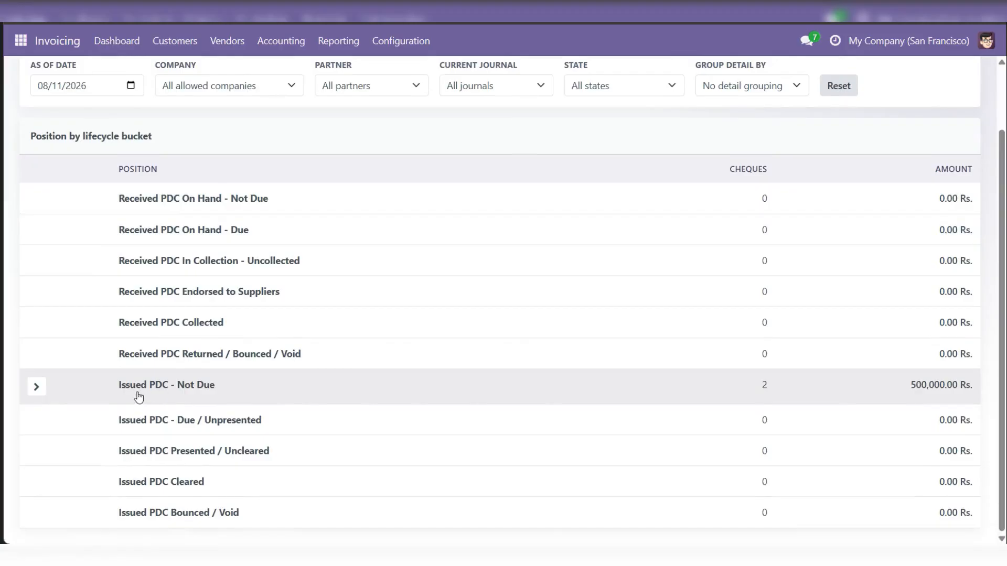
left_click(37, 386)
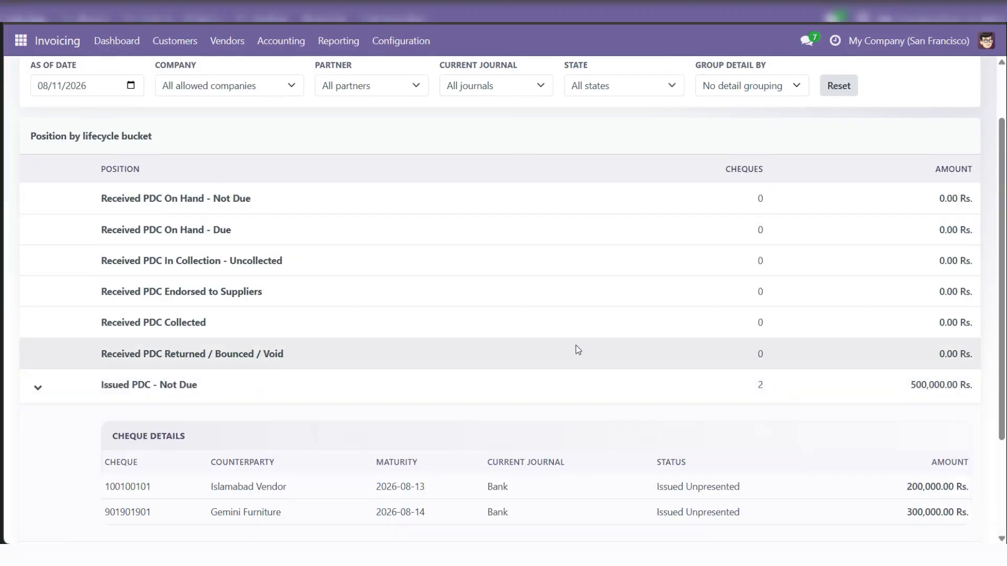
scroll(578, 350, "down", 3)
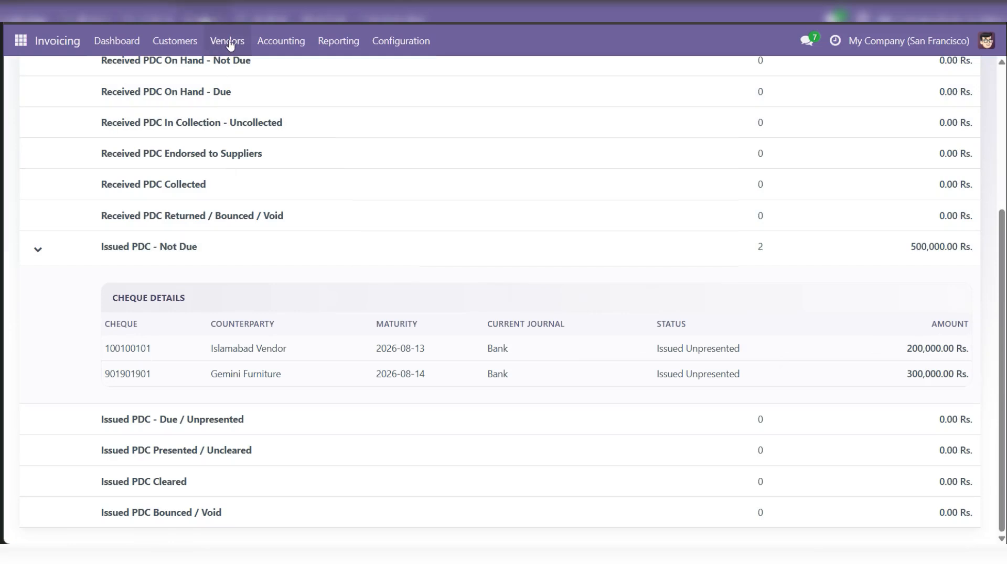
Open the Islamabad Vendor cheque from the PDC Instruments list and mark it as presented
left_click(229, 40)
left_click(269, 42)
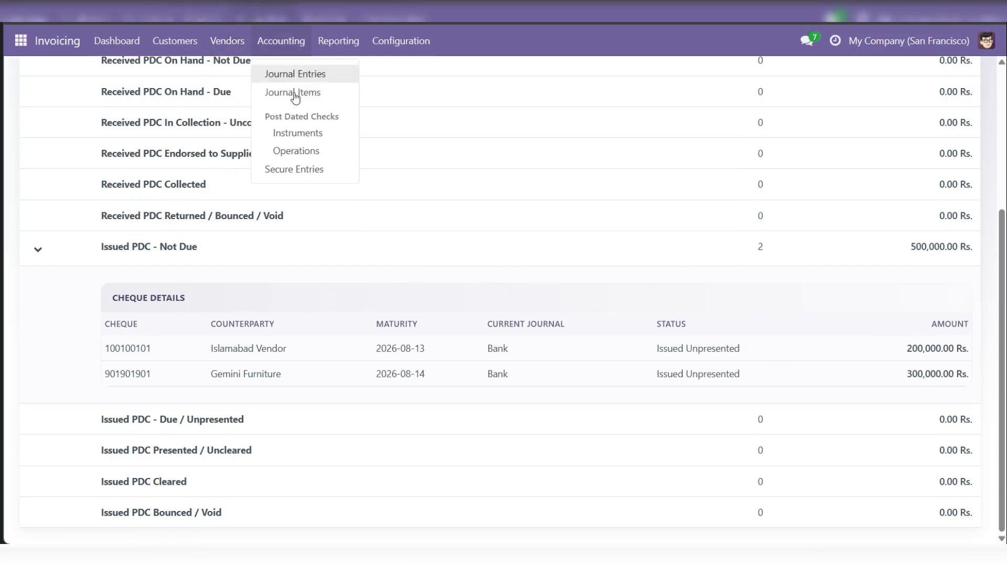
left_click(305, 135)
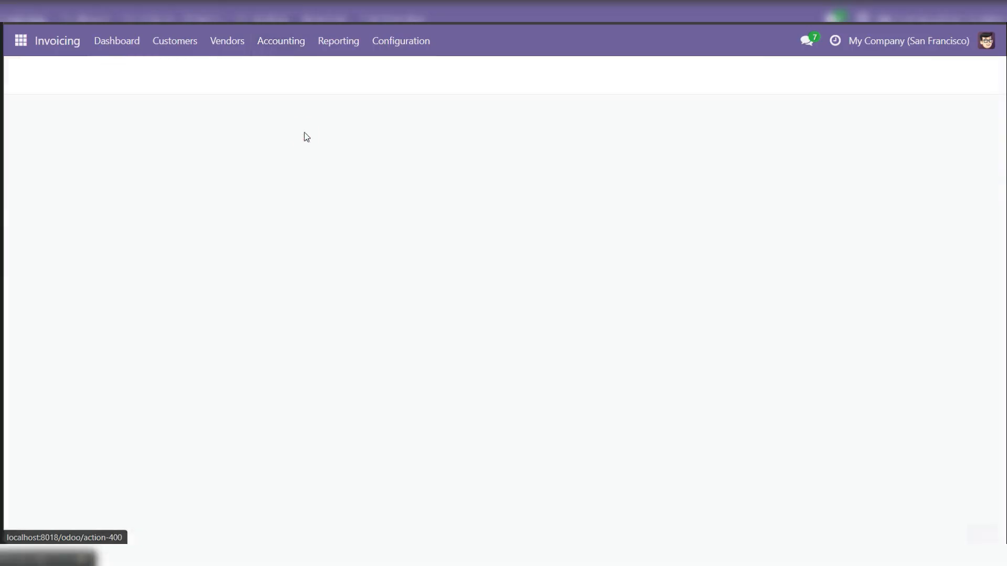
left_click(141, 225)
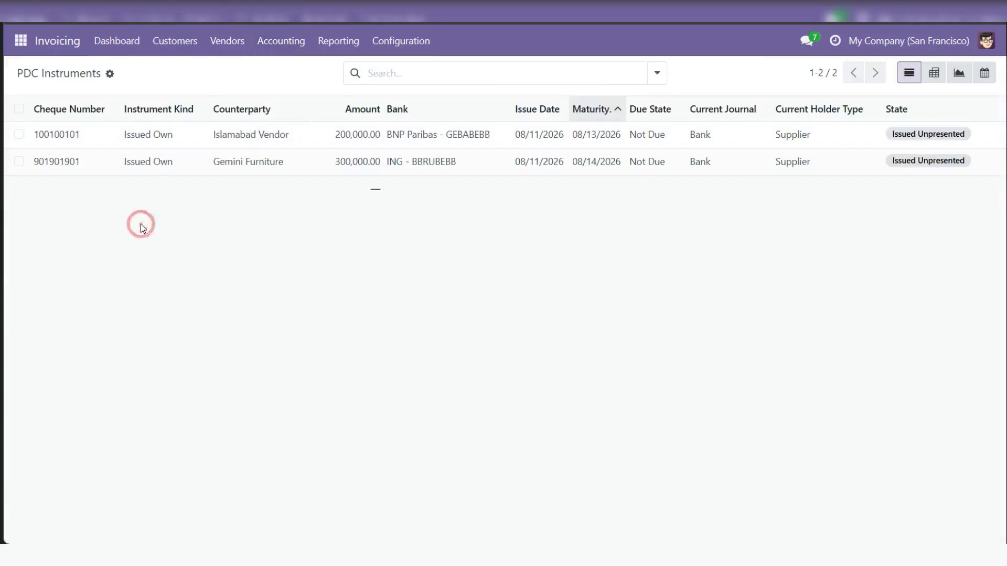
left_click(85, 136)
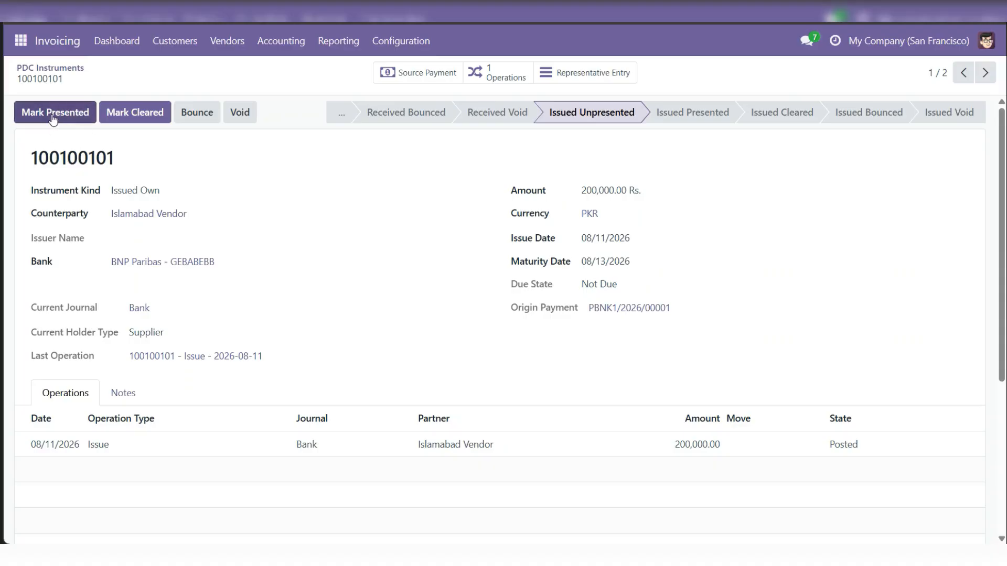
left_click(120, 122)
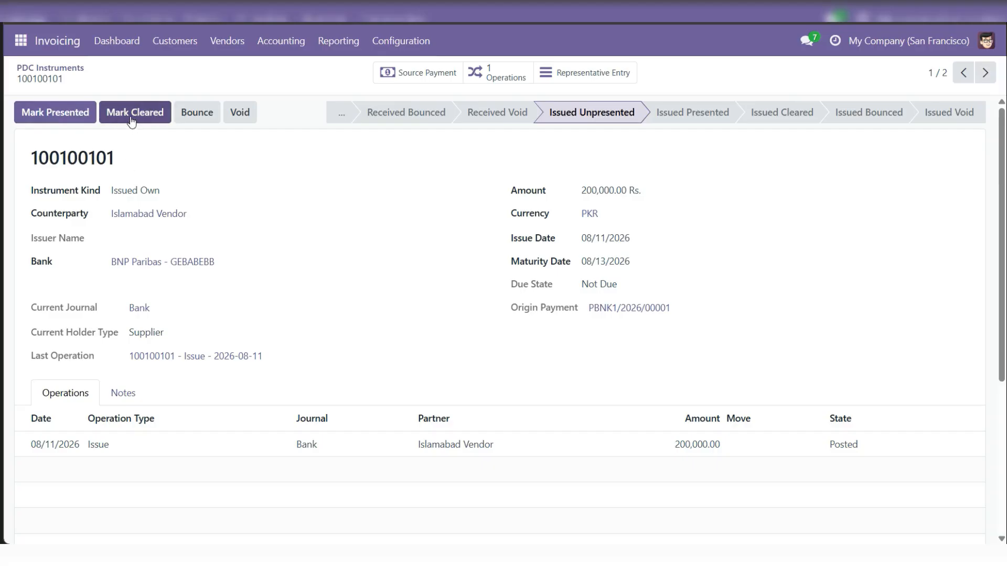
left_click(35, 114)
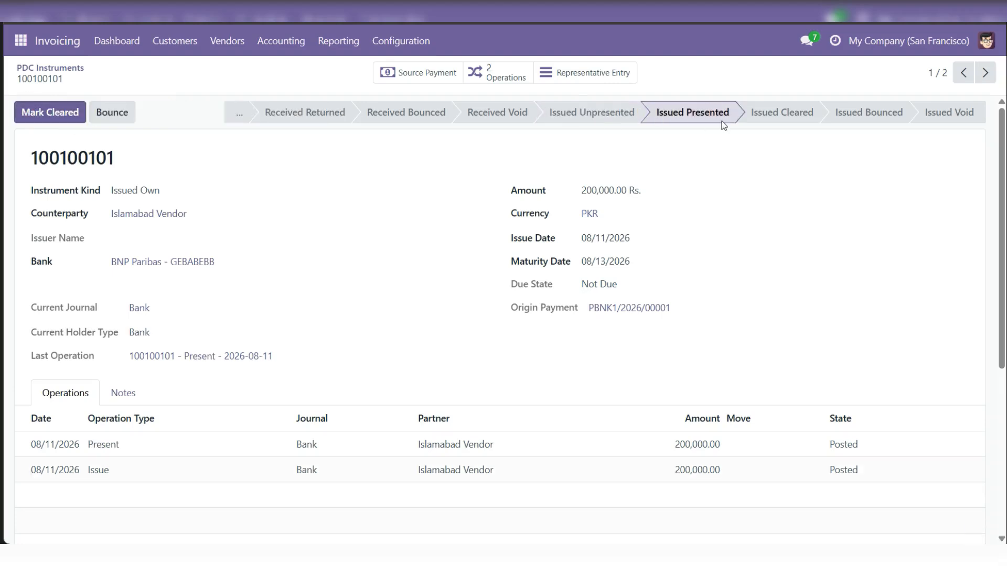
Examine the PDC Position report, including the cheque details under Issued PDC Presented / Uncleared
left_click(338, 43)
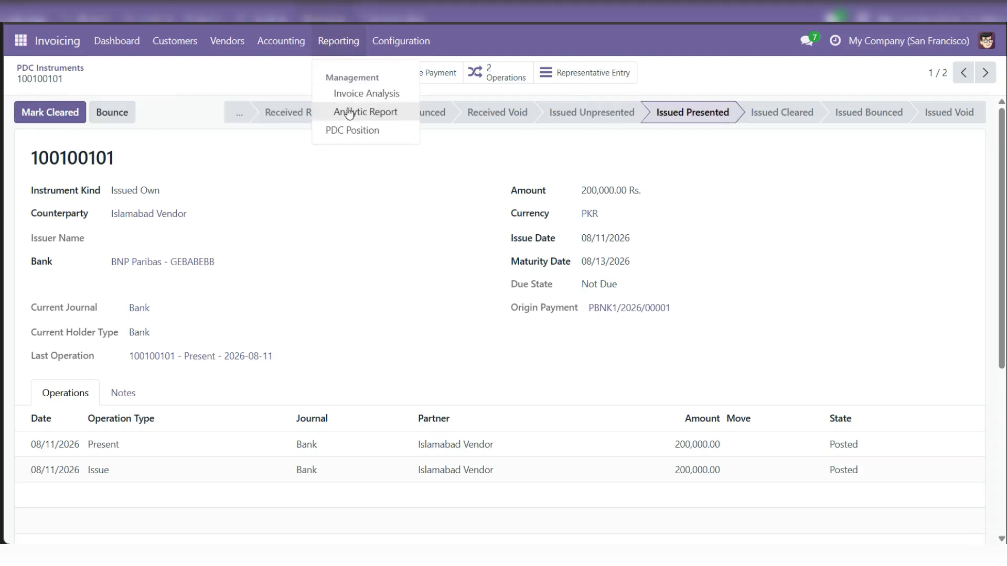
left_click(351, 133)
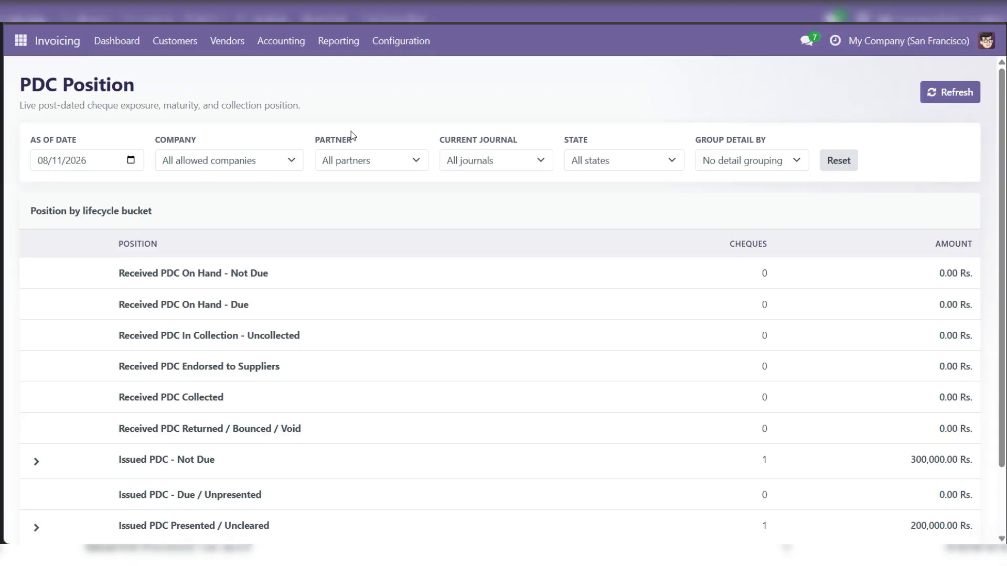
scroll(461, 283, "down", 3)
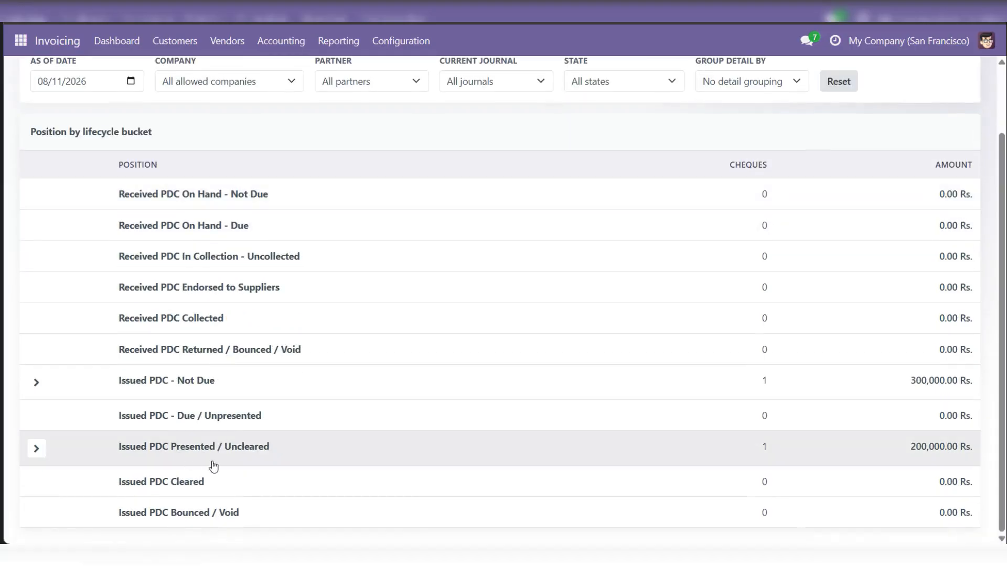
left_click(36, 448)
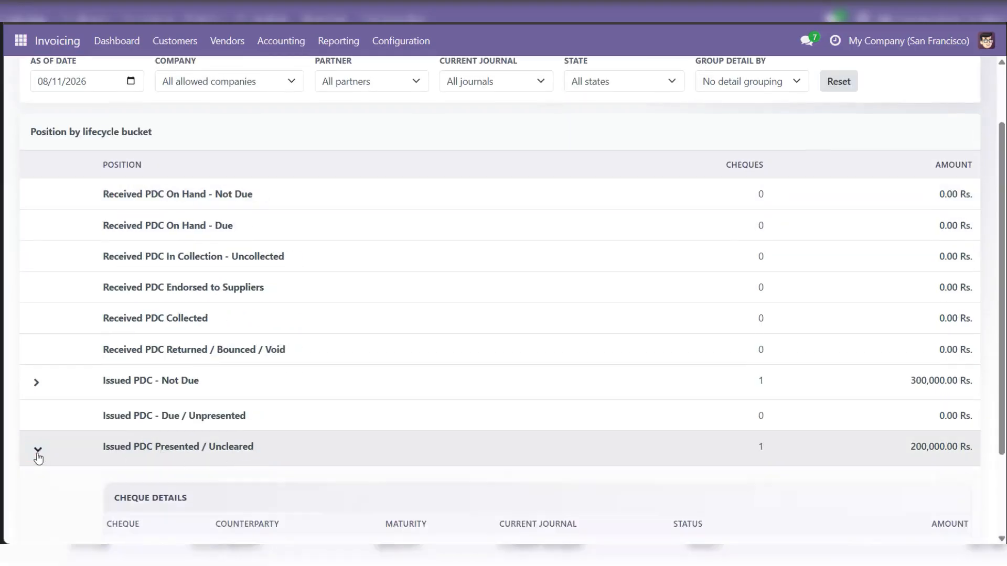
scroll(281, 423, "down", 2)
scroll(280, 423, "down", 1)
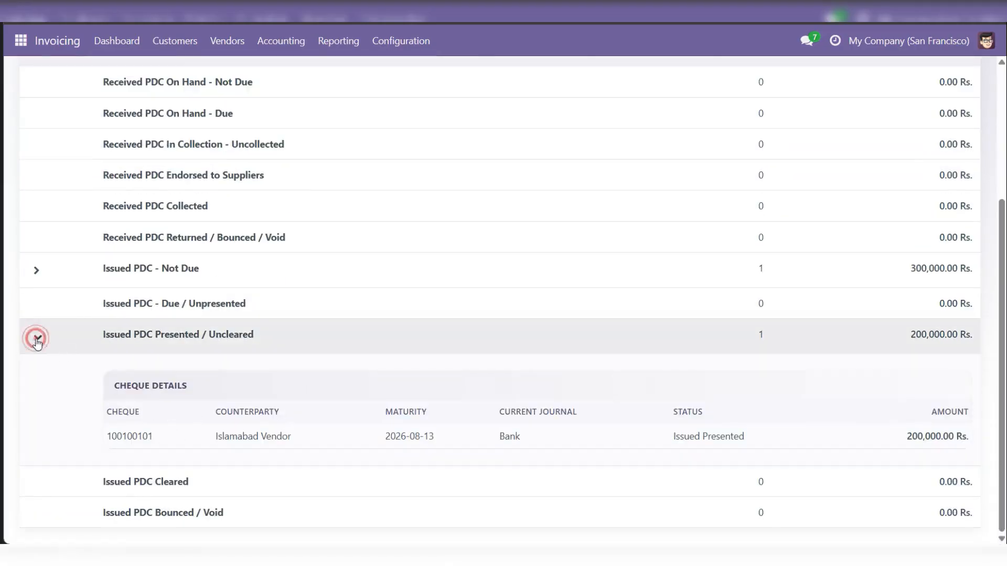
left_click(35, 337)
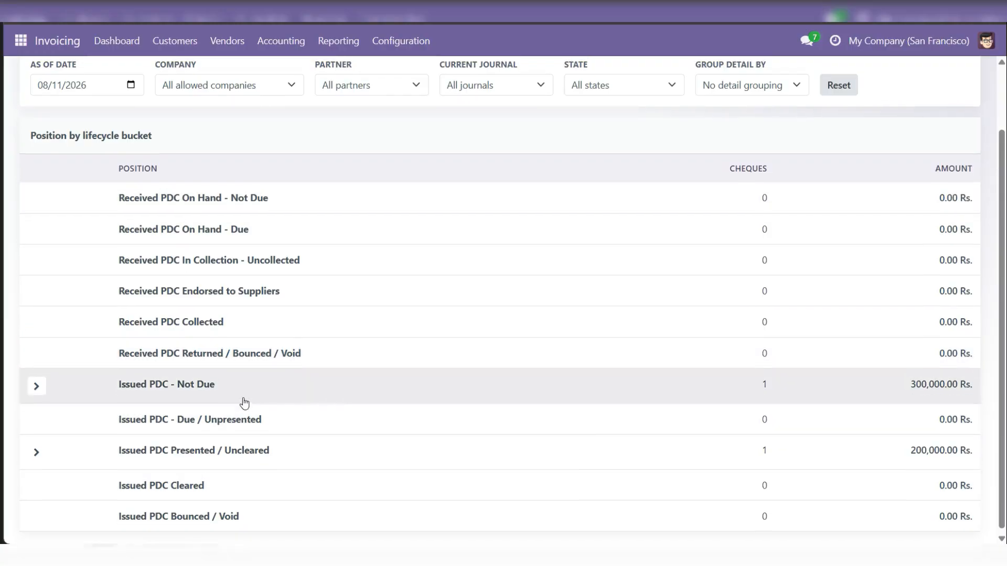
scroll(243, 404, "up", 2)
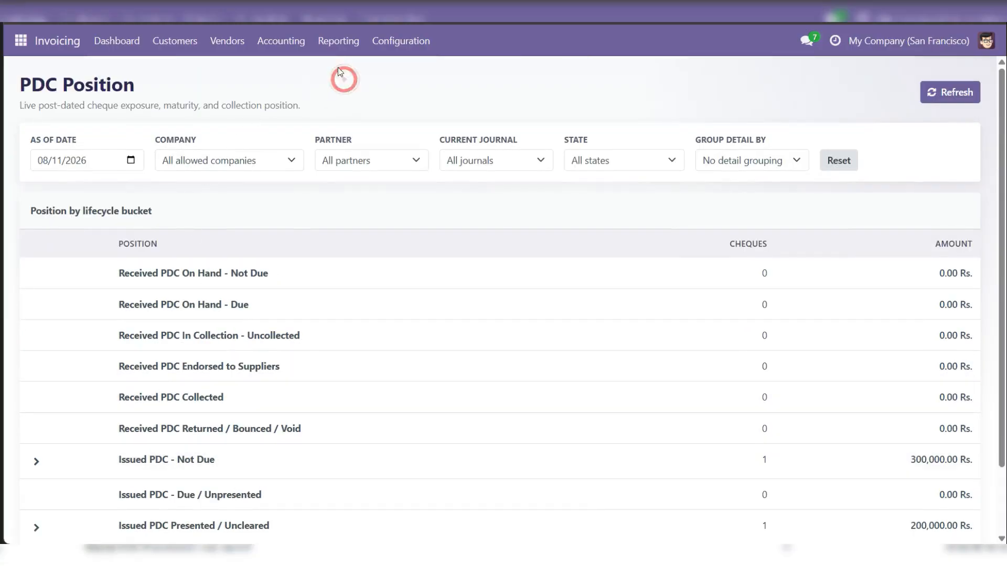
left_click(185, 41)
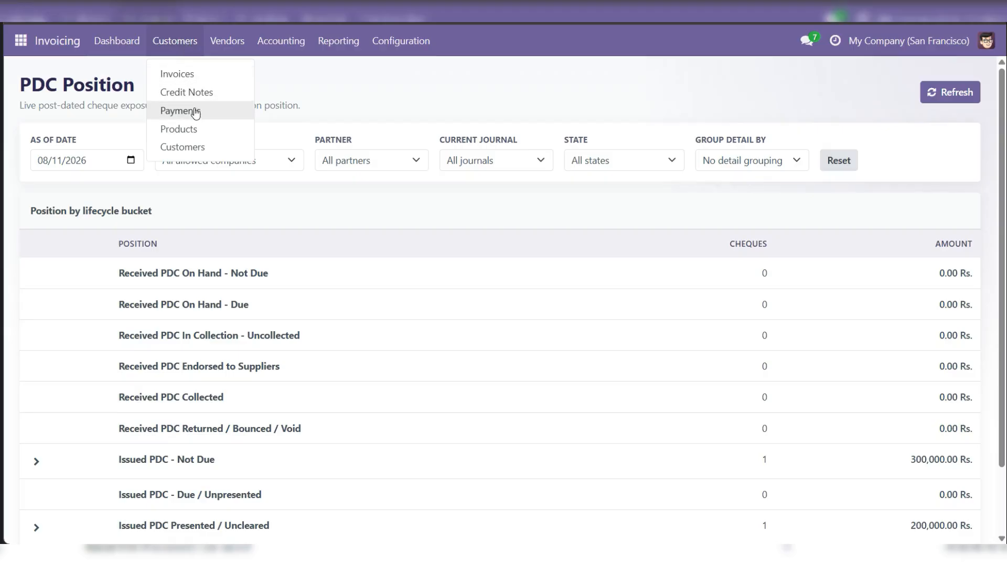
left_click(480, 84)
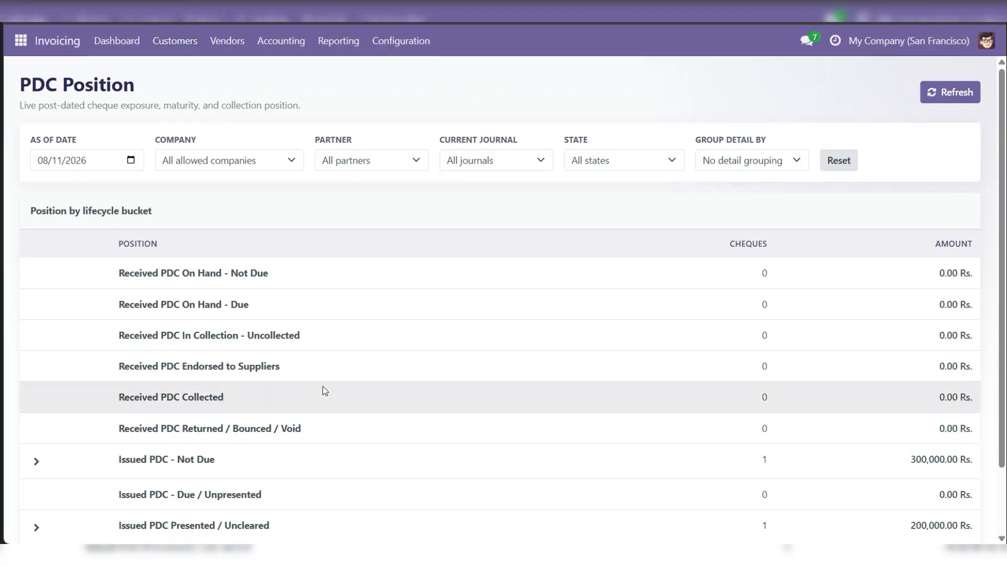
scroll(324, 389, "down", 2)
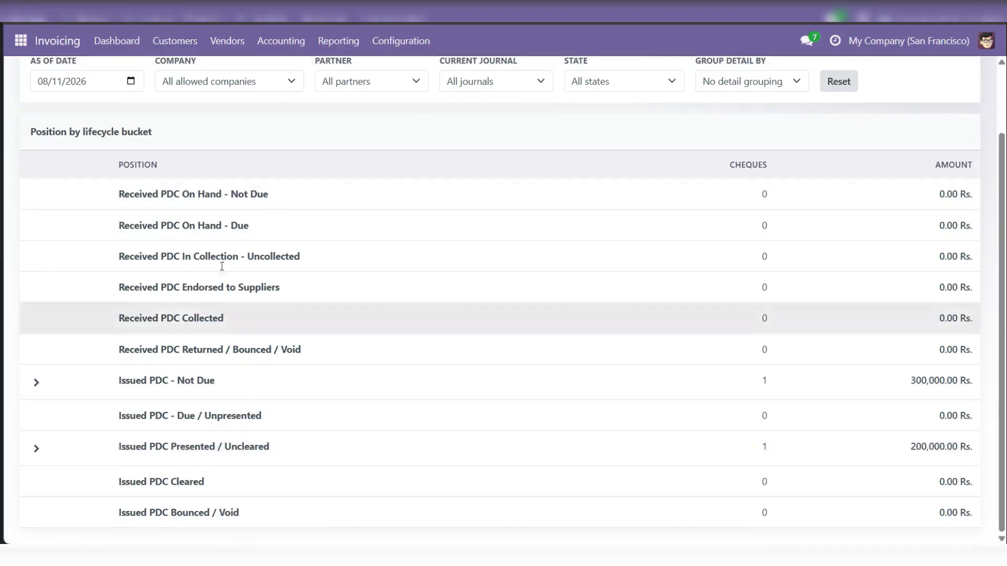
Reopen the Islamabad Vendor cheque from the PDC Instruments list and mark it as cleared
left_click(281, 42)
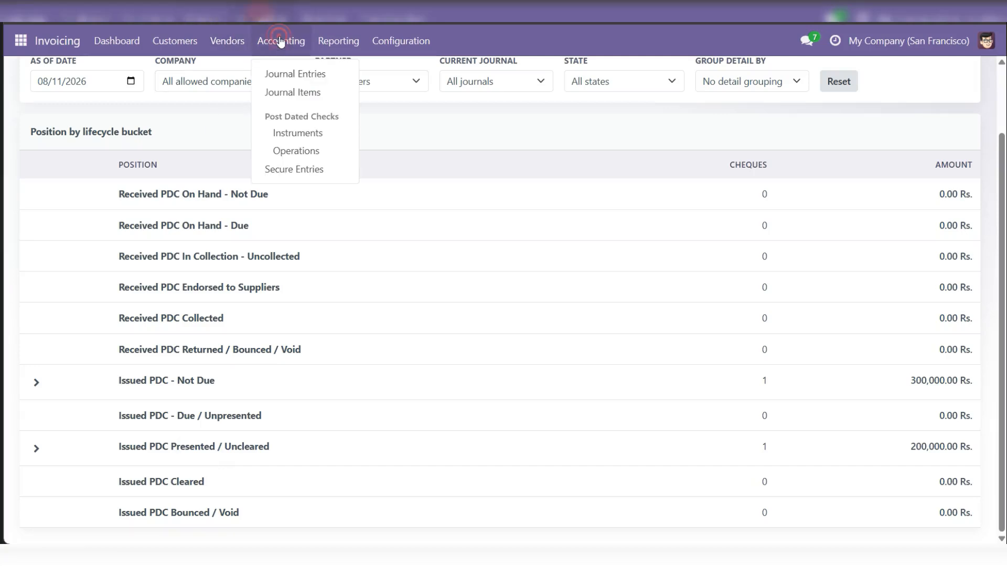
left_click(319, 135)
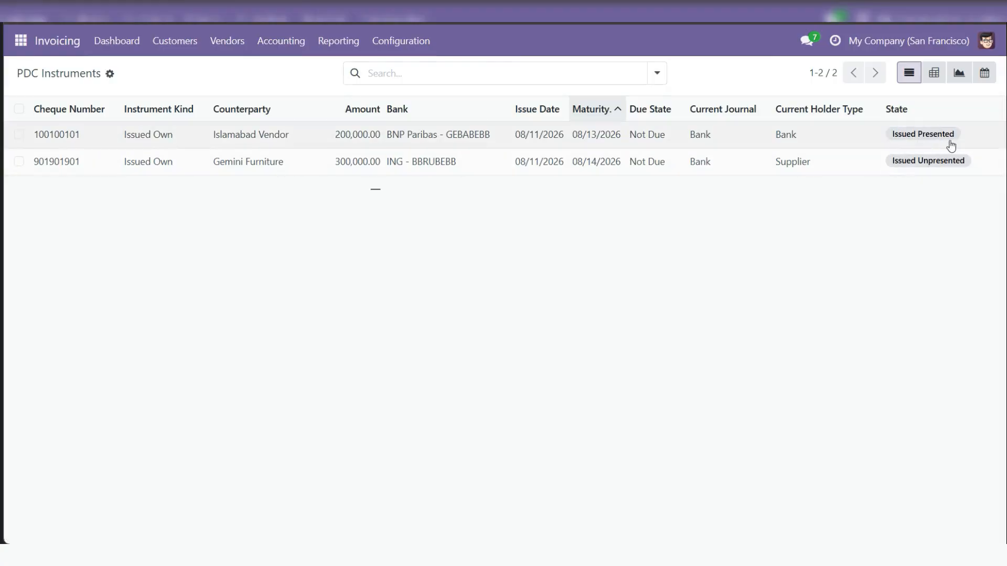
left_click(77, 129)
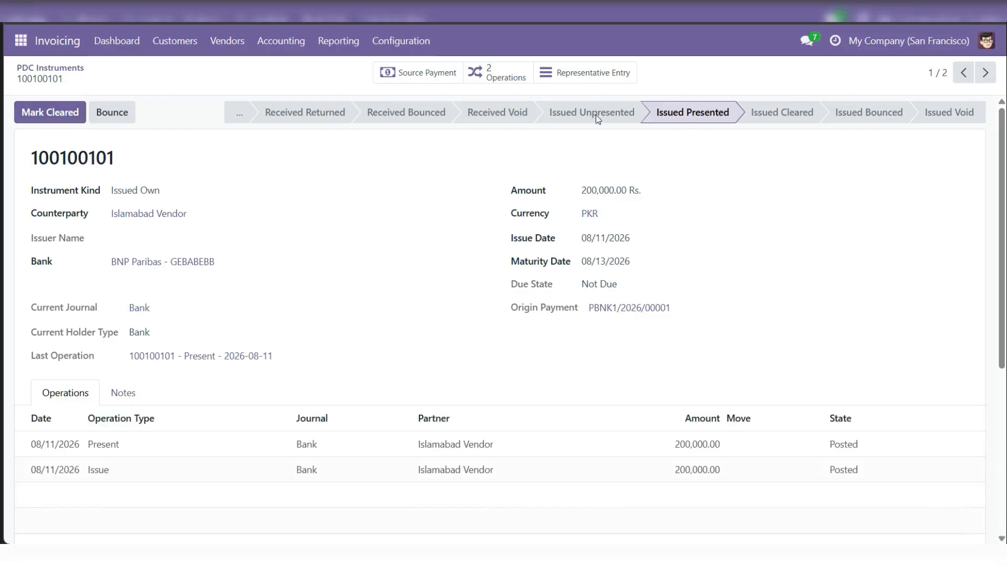
left_click(34, 115)
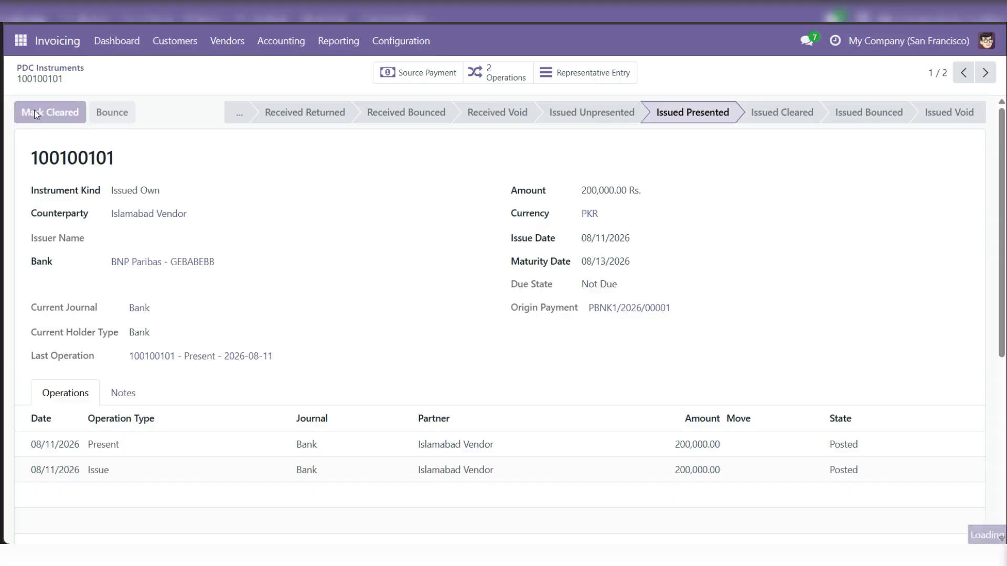
Review the Islamabad Vendor cheque's operations history and clearing details
scroll(279, 283, "down", 4)
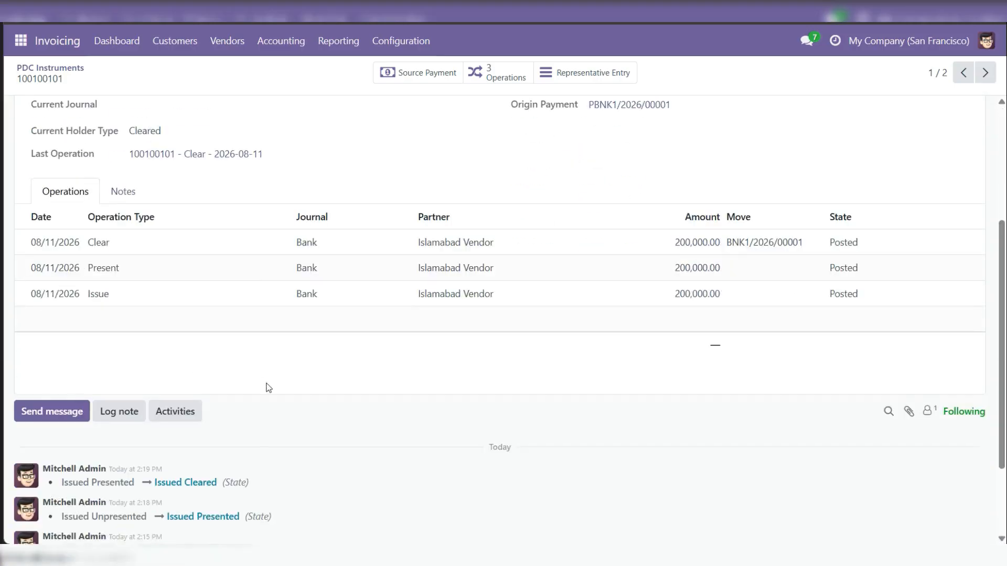
scroll(269, 388, "up", 1)
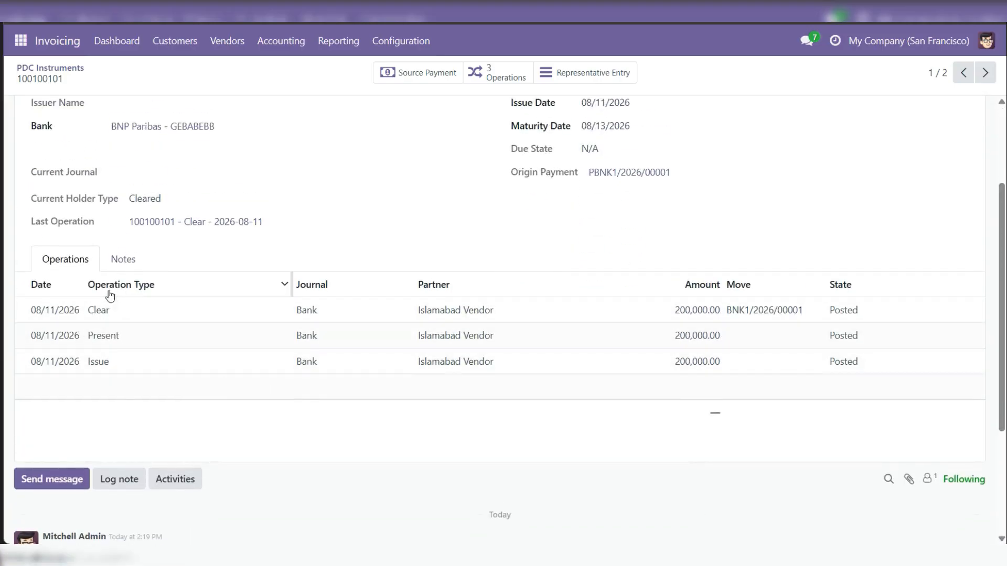
left_click(280, 43)
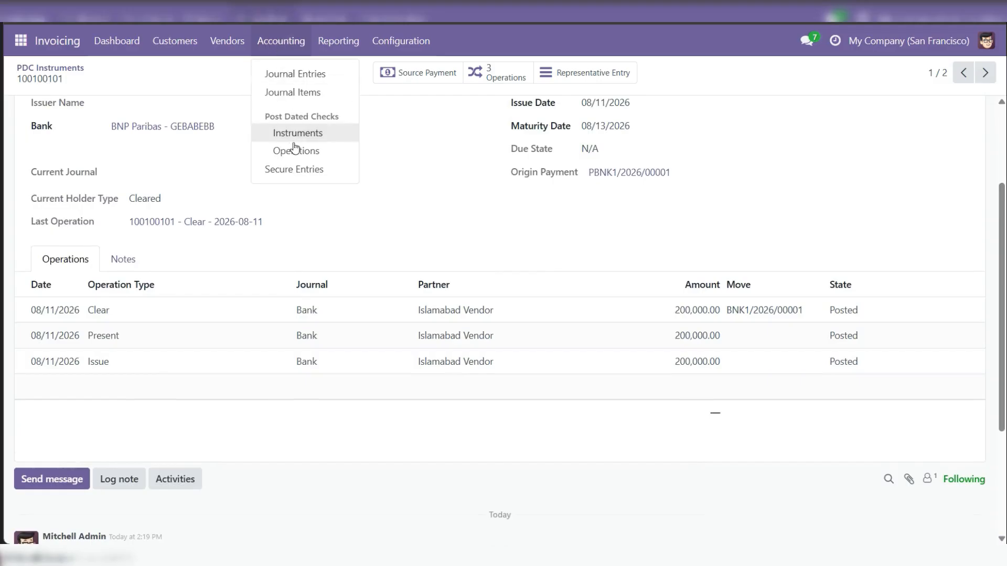
left_click(185, 425)
scroll(191, 409, "up", 3)
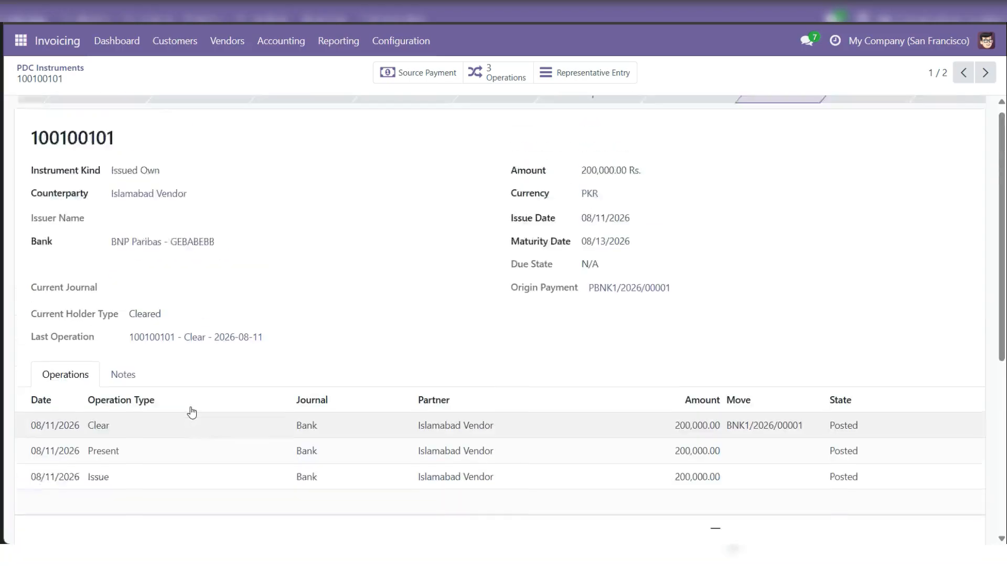
scroll(179, 414, "down", 1)
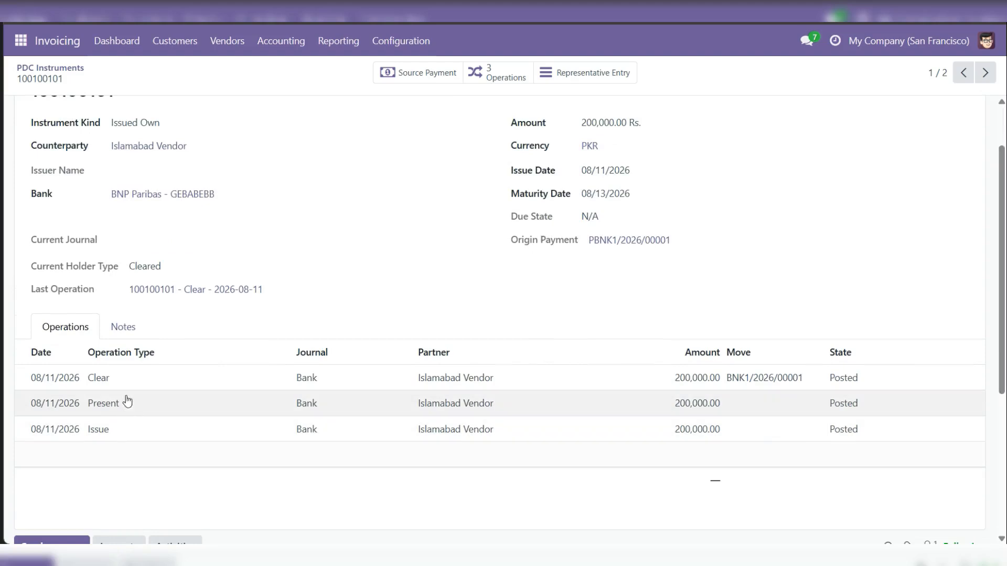
Review the journal entry of the Islamabad Vendor cheque's source payment and return to the cheque
left_click(226, 44)
left_click(136, 63)
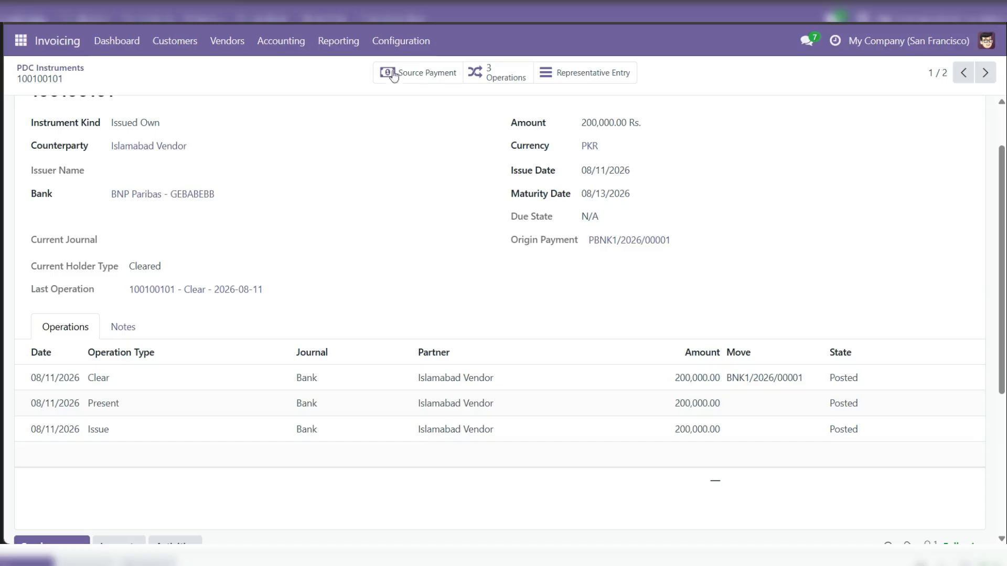
scroll(399, 157, "up", 2)
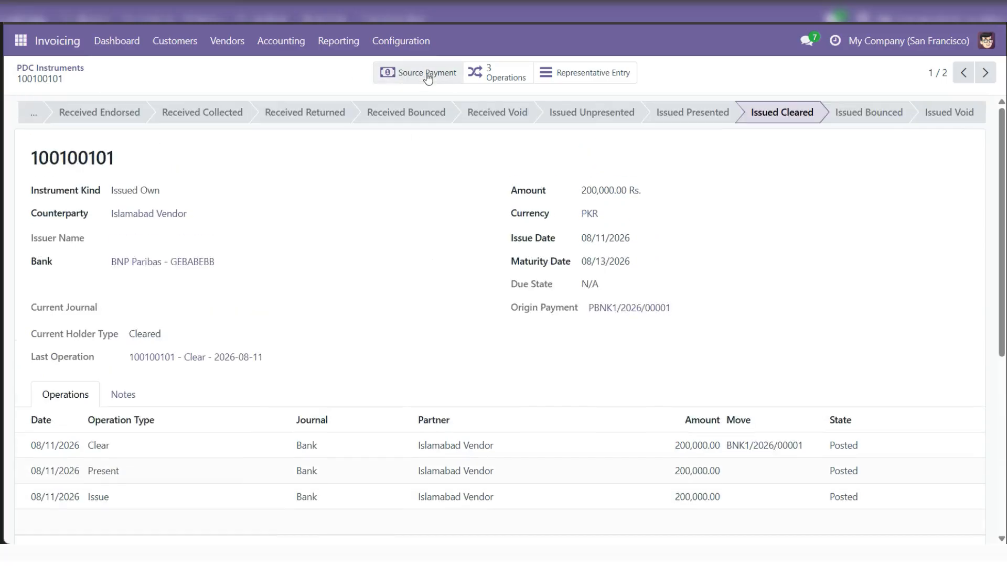
left_click(312, 69)
left_click(300, 81)
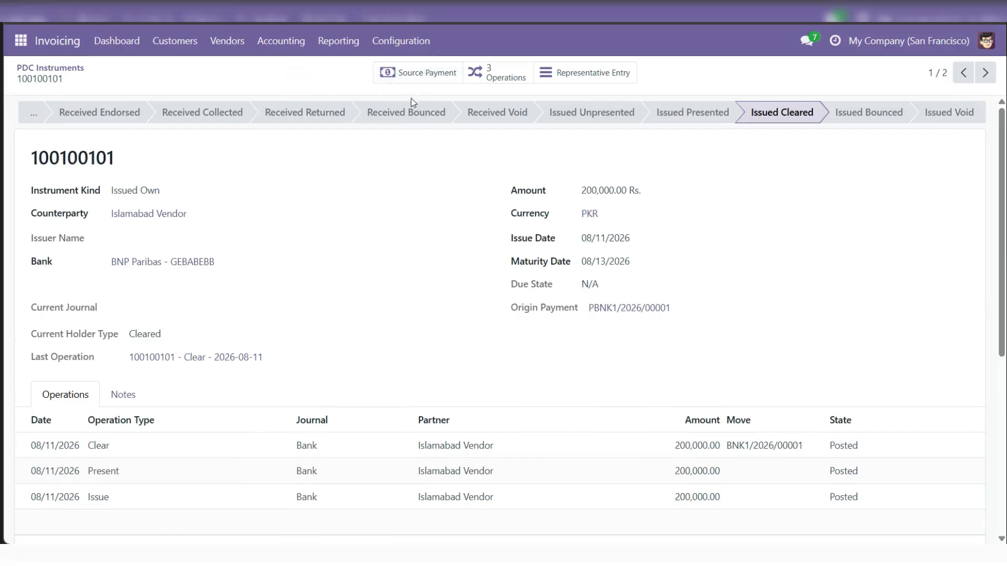
left_click(426, 74)
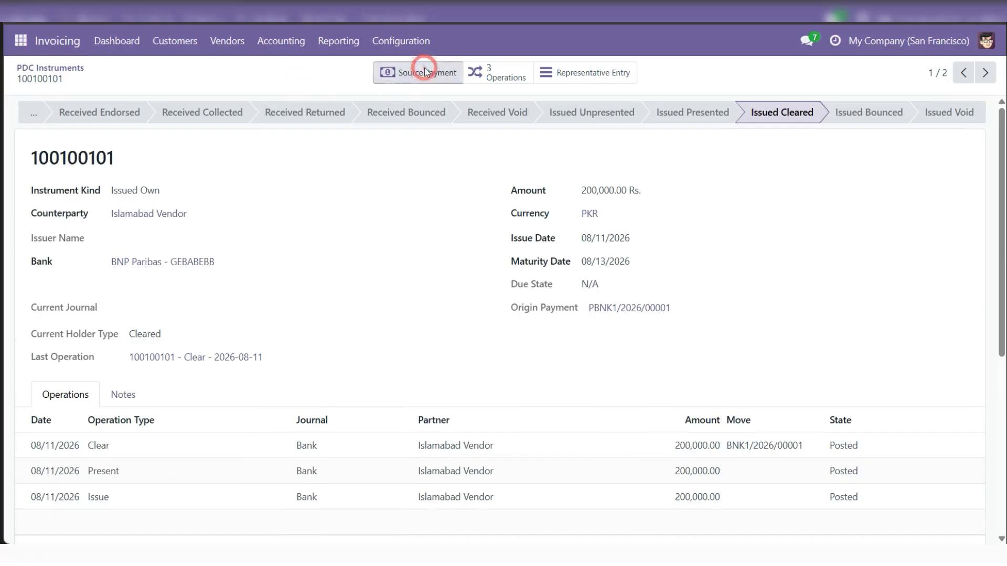
left_click(411, 79)
left_click(508, 74)
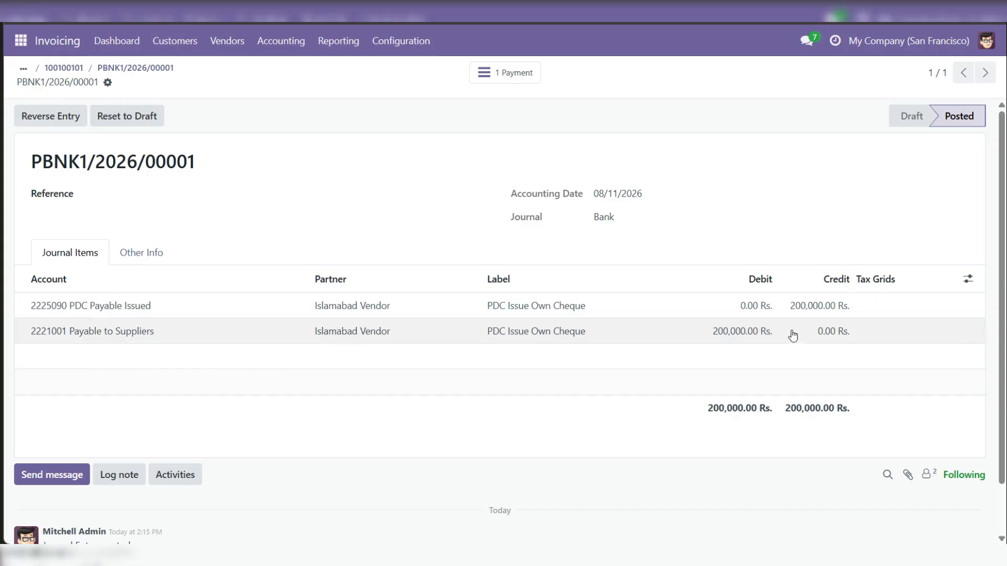
left_click(65, 68)
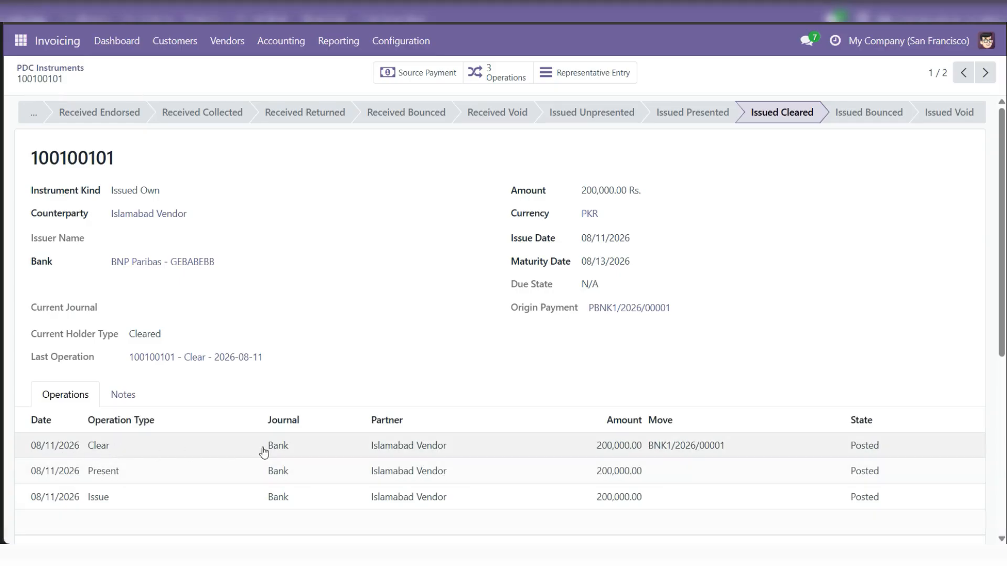
Review the Islamabad Vendor cheque's operations and its clearing journal entry, and return to the cheque
scroll(104, 403, "down", 3)
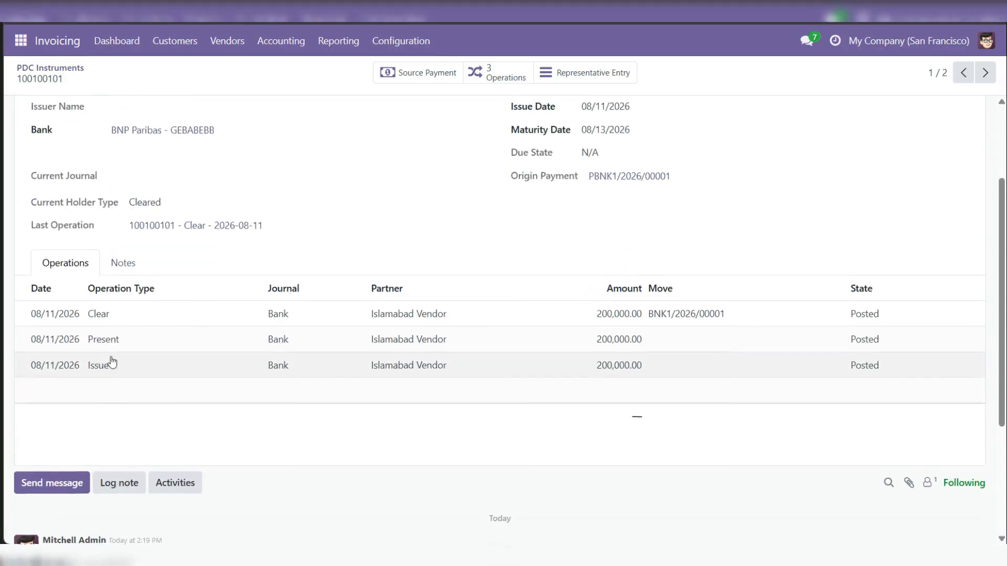
scroll(112, 359, "up", 2)
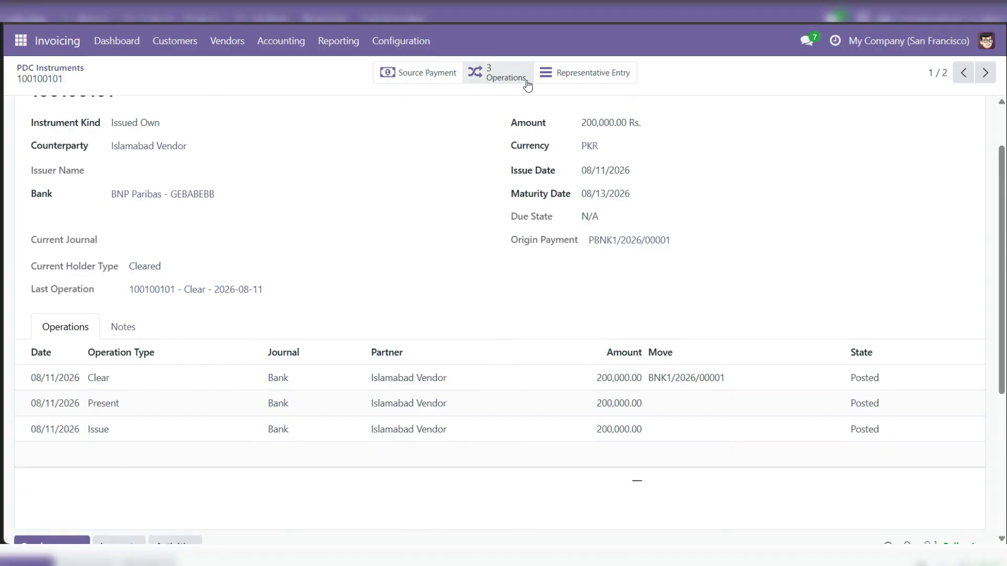
left_click(588, 72)
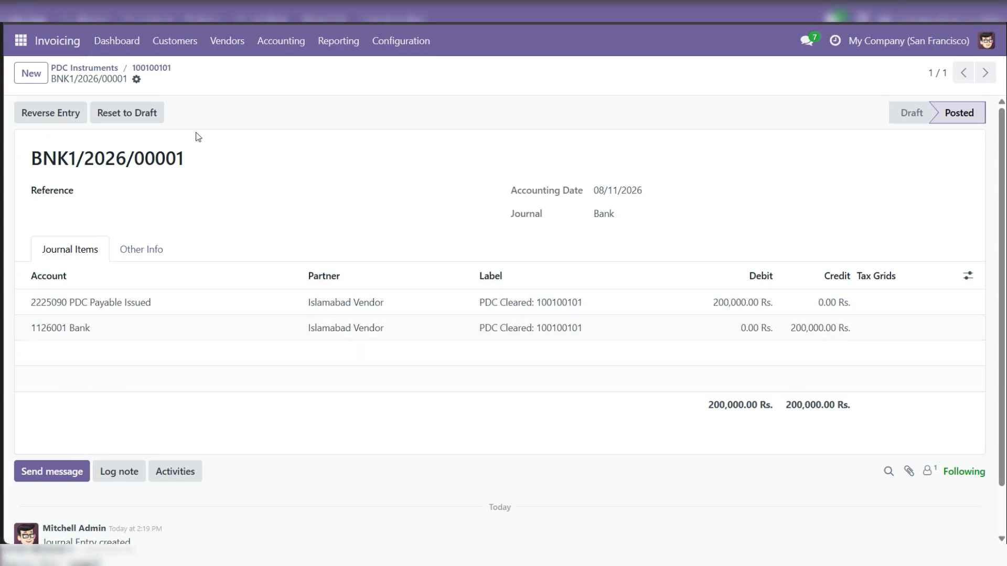
left_click(152, 68)
Open the PDC Position report and examine its lifecycle buckets, including Issued PDC Cleared
left_click(341, 41)
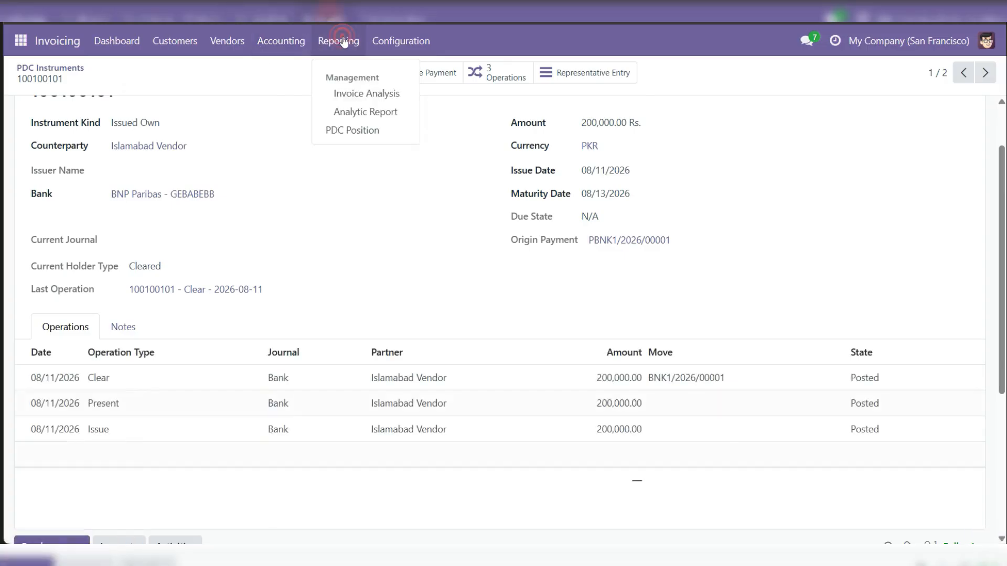
left_click(351, 131)
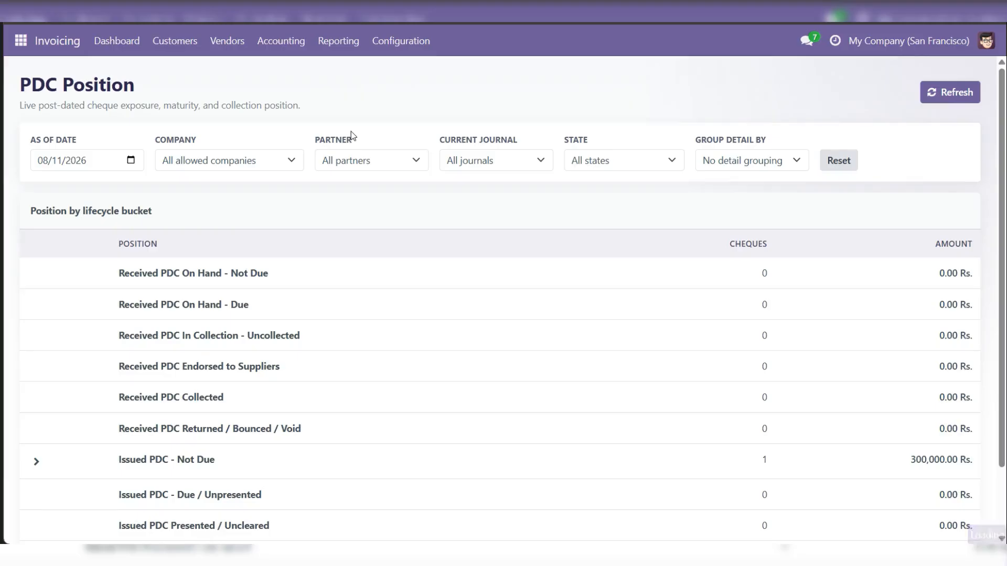
scroll(479, 300, "down", 2)
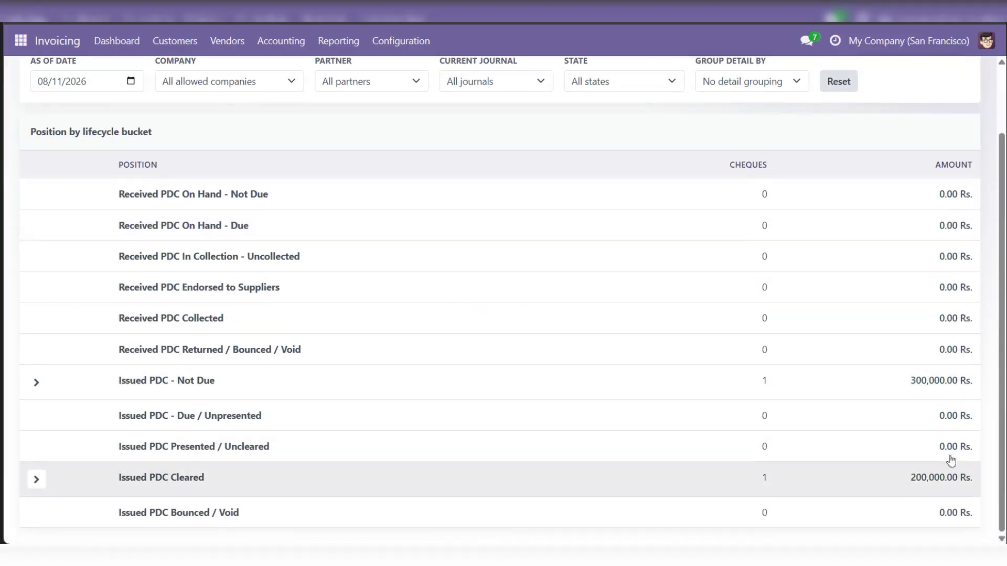
scroll(376, 286, "up", 2)
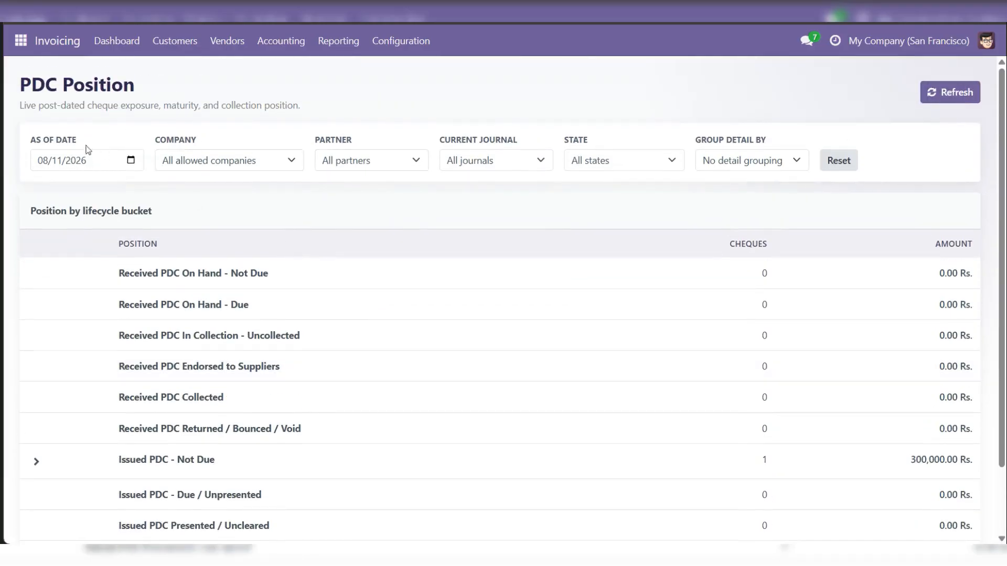
scroll(601, 203, "down", 1)
scroll(602, 205, "up", 1)
Filter the PDC Position report by partner Islamabad Vendor, check its buckets, and restore the filter to All partners
left_click(390, 163)
left_click(387, 215)
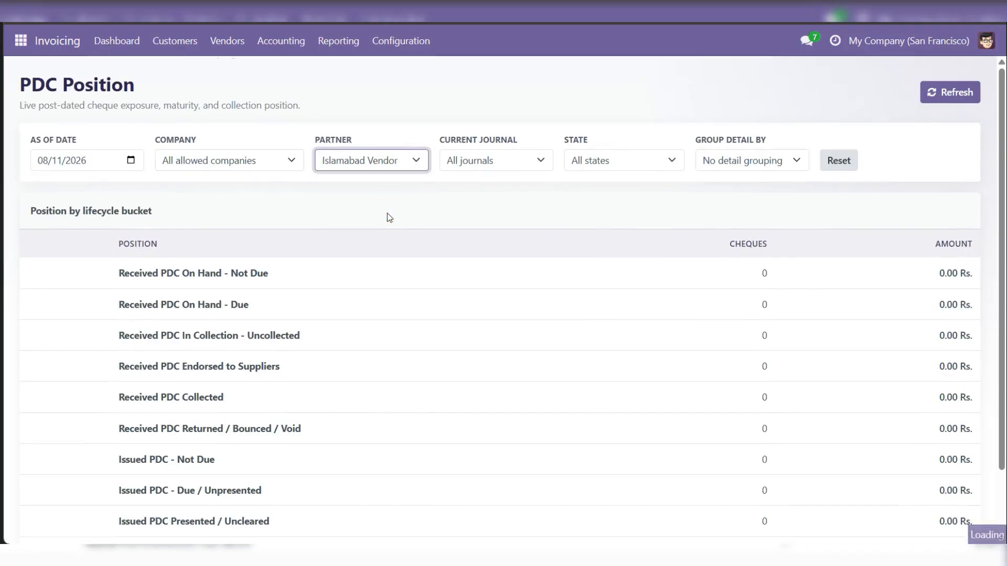
scroll(492, 241, "down", 2)
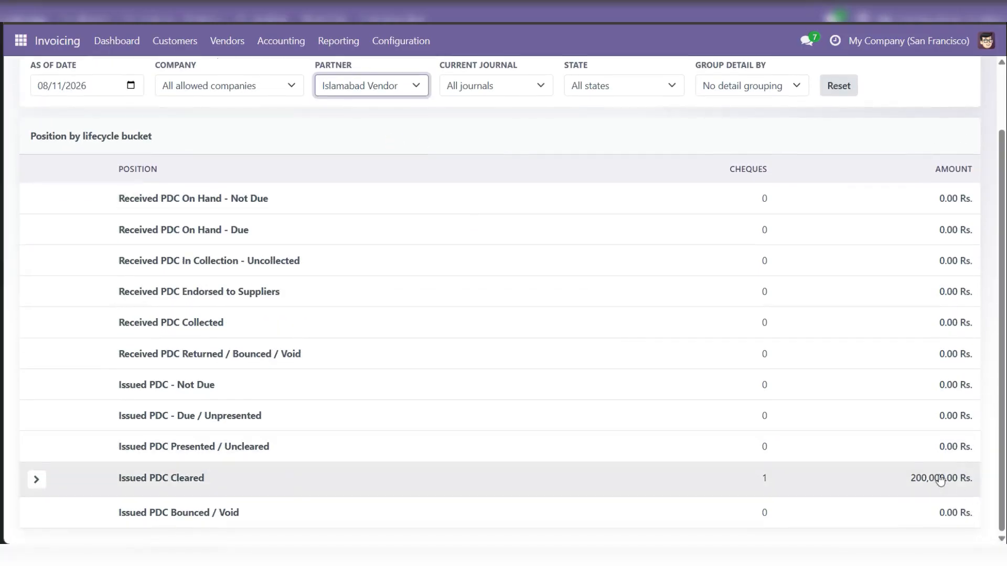
scroll(439, 281, "up", 2)
left_click(353, 162)
left_click(354, 183)
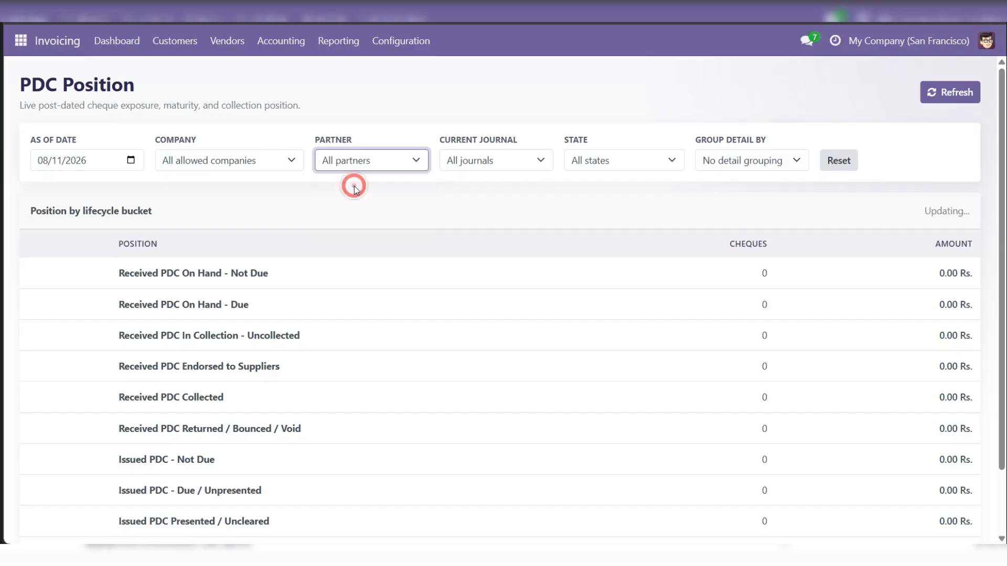
scroll(895, 462, "down", 2)
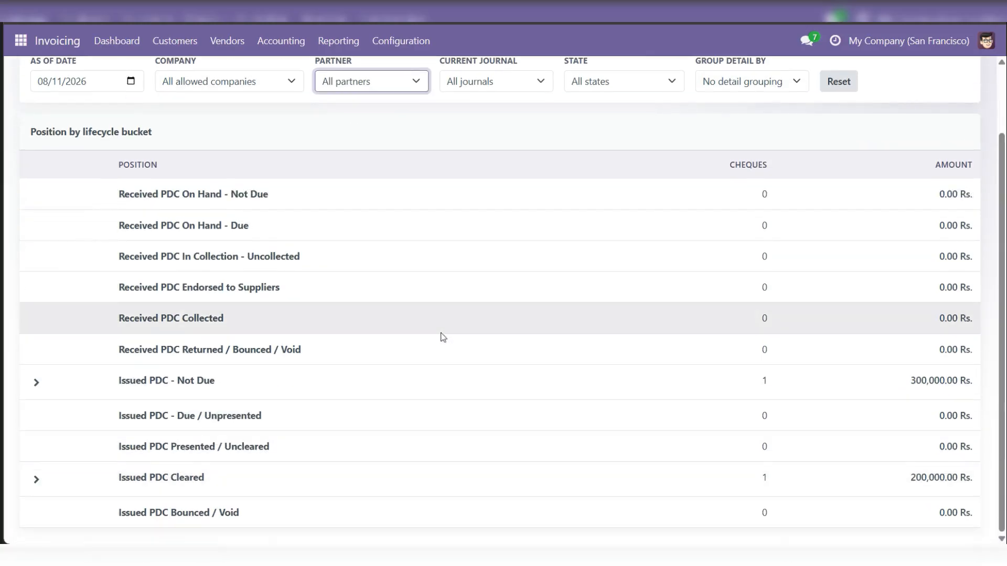
Filter the PDC Position report by the Issued Cleared state and examine the cleared cheques' position
scroll(443, 337, "up", 2)
left_click(629, 162)
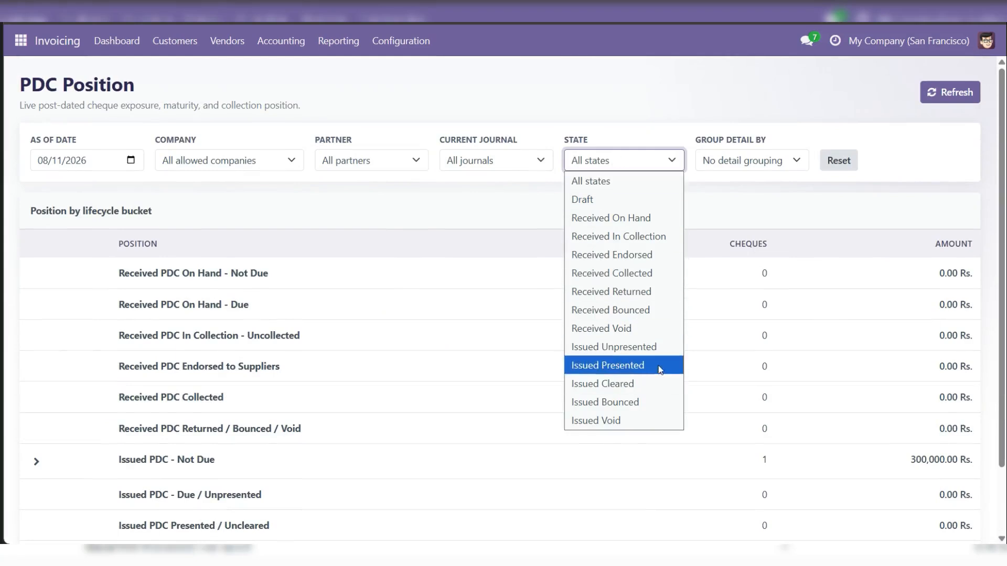
left_click(638, 386)
scroll(787, 391, "down", 3)
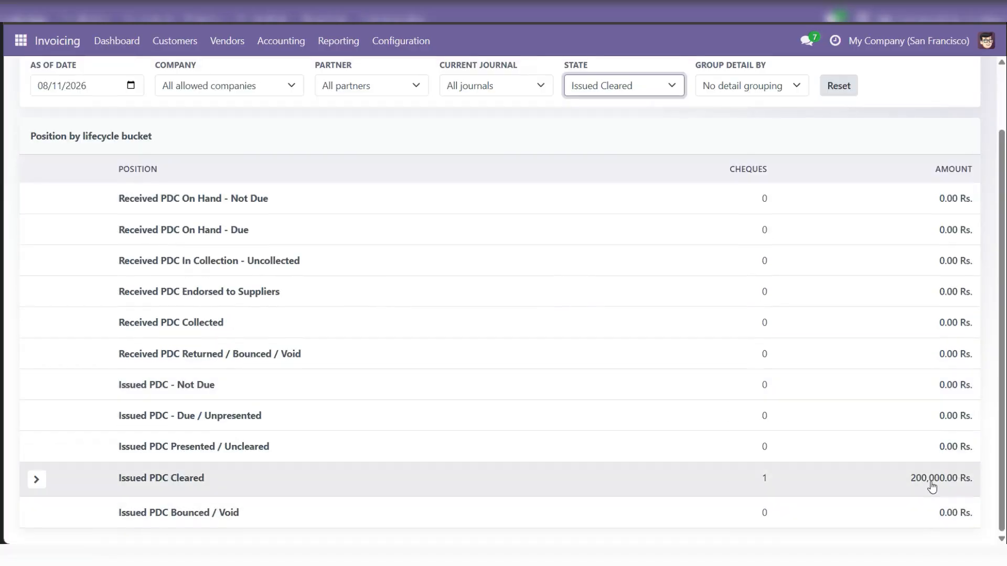
scroll(356, 315, "up", 3)
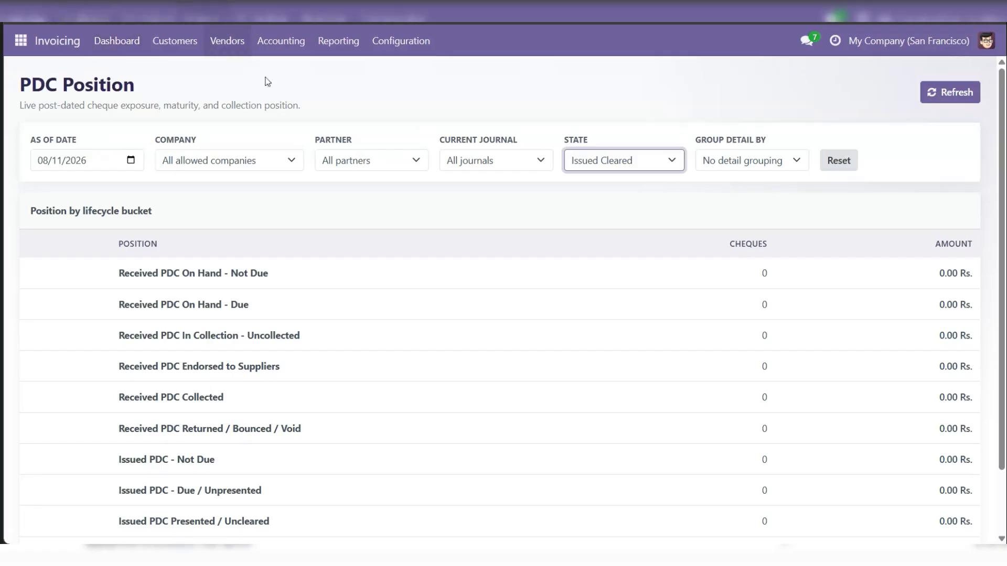
left_click(385, 82)
left_click(361, 82)
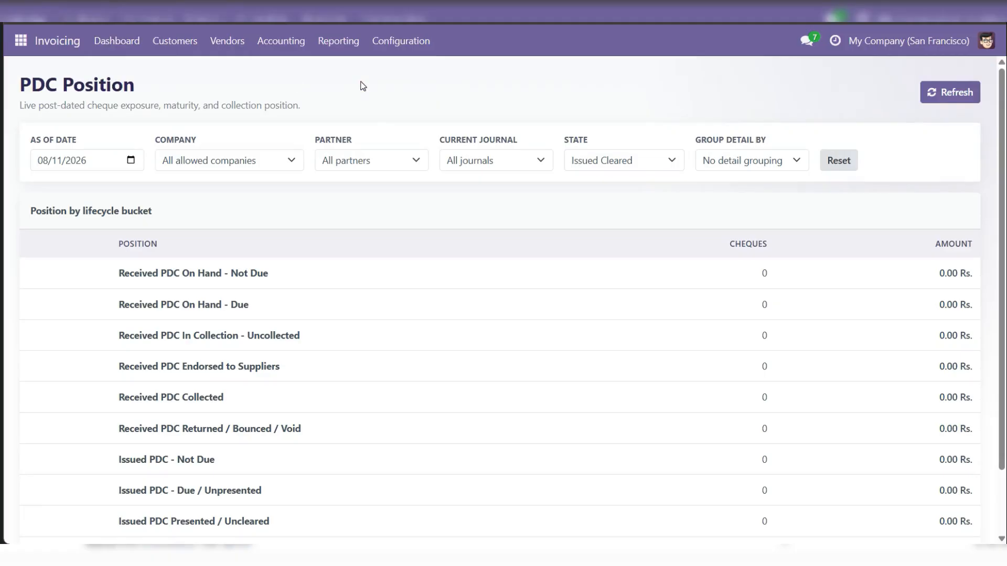
left_click(443, 77)
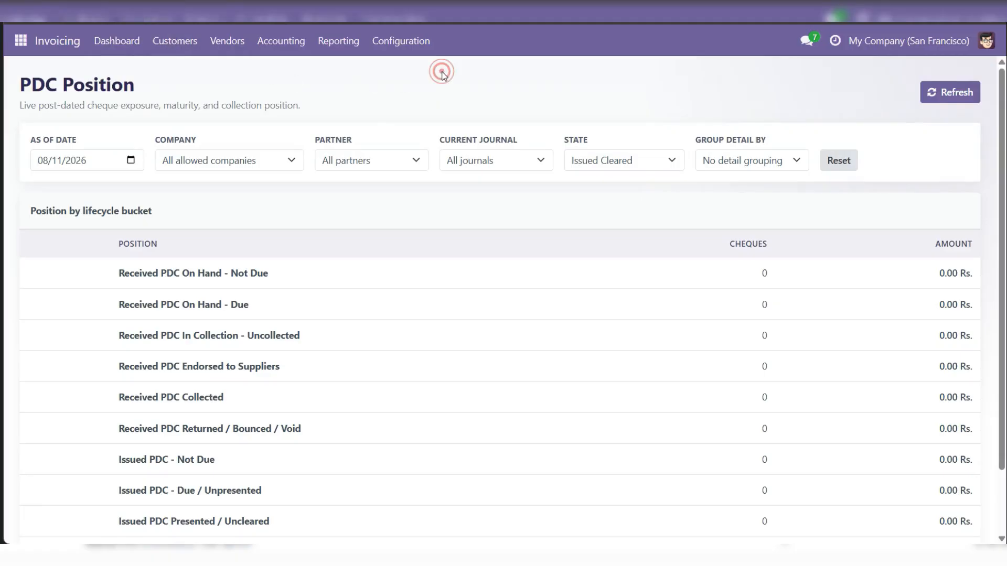
Create a new customer payment for Azure Interior using the PDC Receive New Cheque payment method
left_click(178, 42)
left_click(195, 111)
left_click(209, 71)
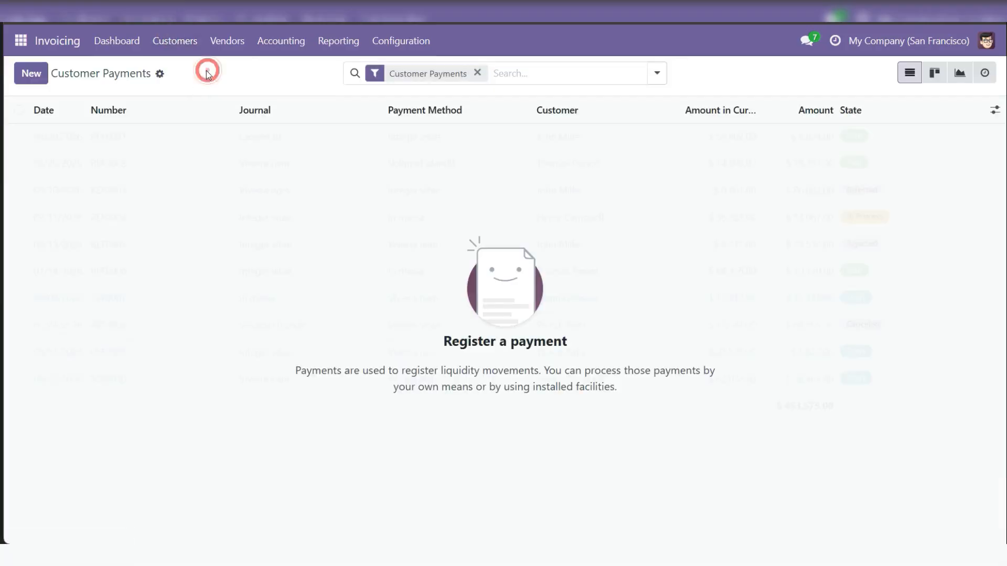
left_click(31, 73)
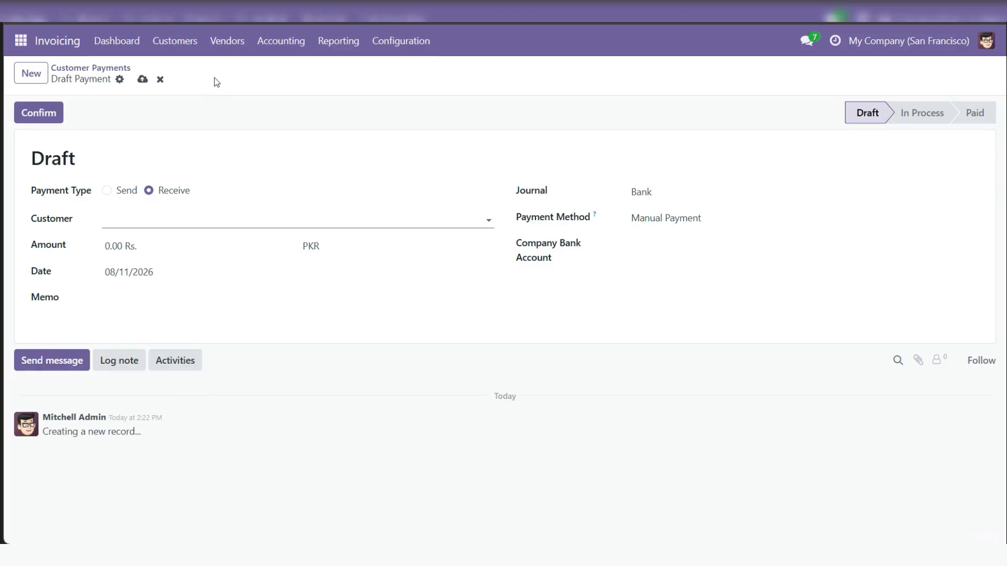
left_click(146, 224)
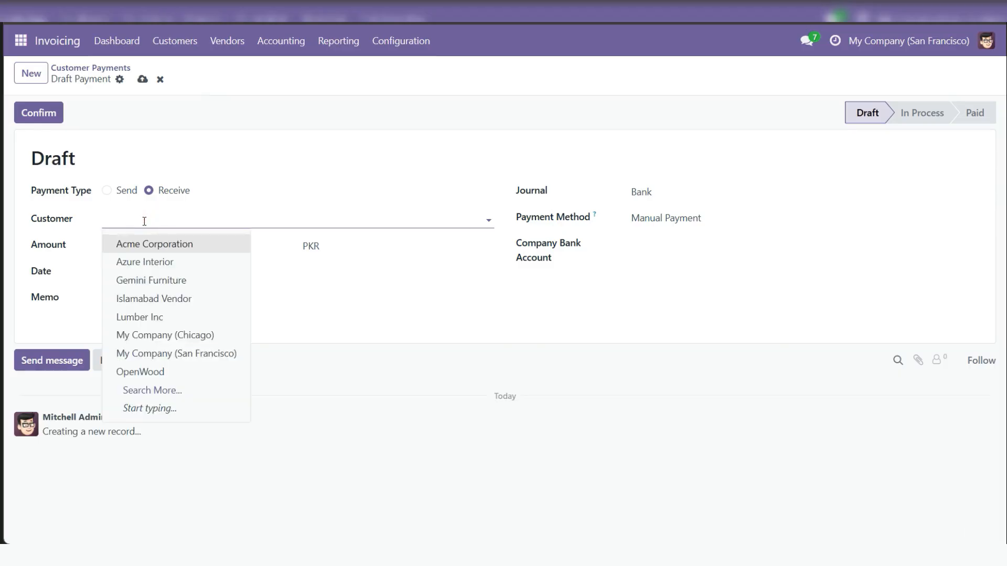
left_click(191, 261)
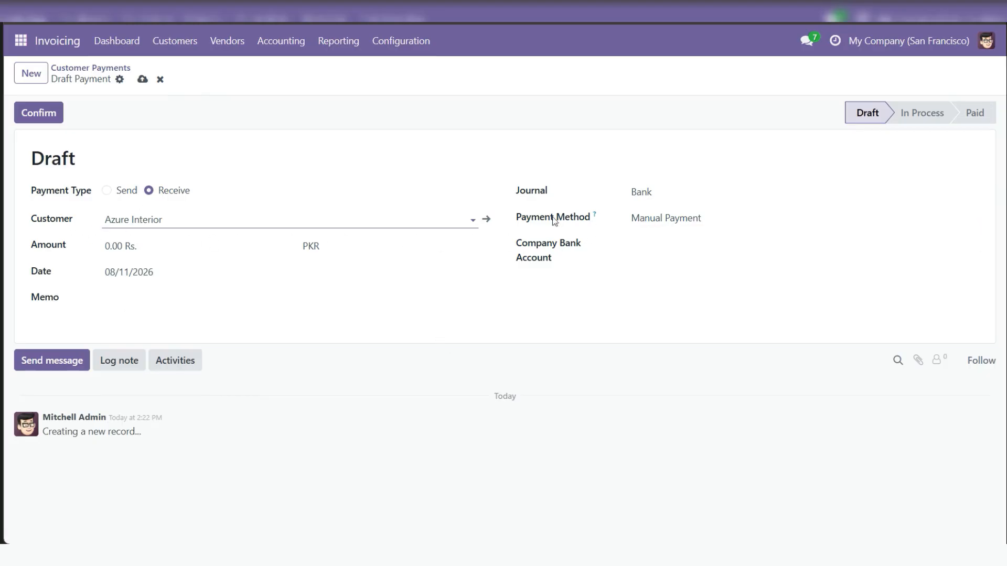
left_click(730, 217)
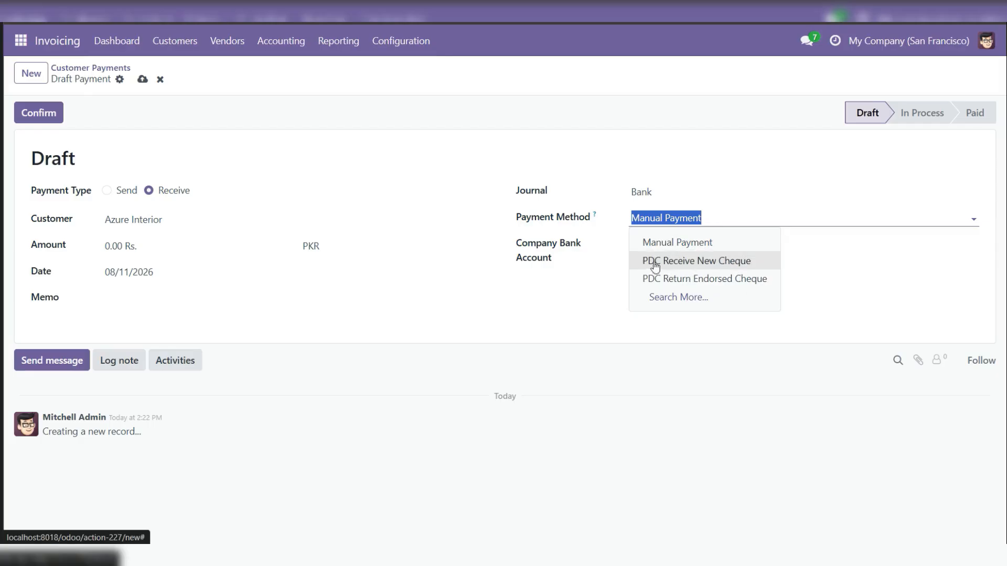
left_click(721, 261)
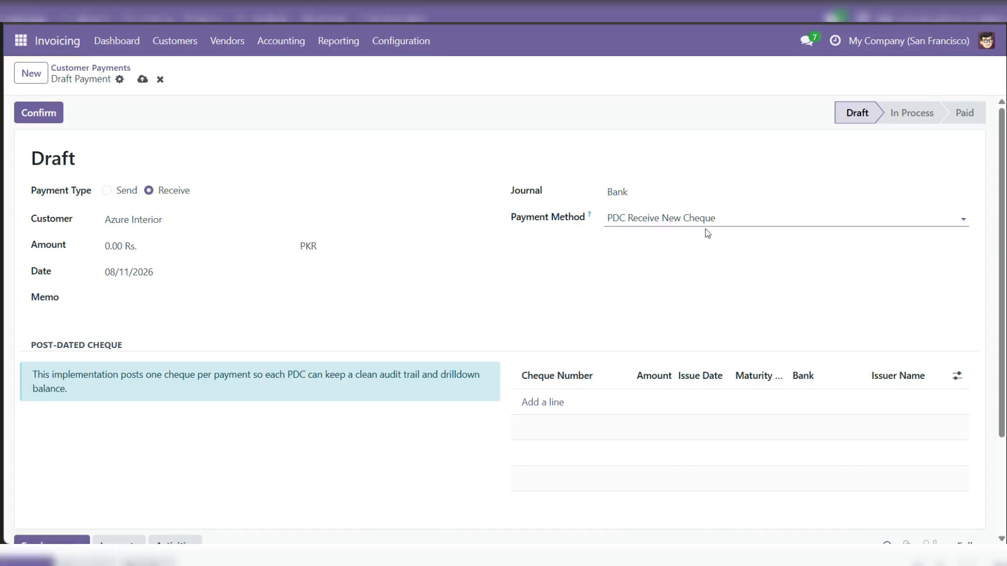
Add a post-dated cheque line with its cheque number, maturity date 08/13/2026 and BNP Paribas as the bank
left_click(538, 403)
left_click(561, 400)
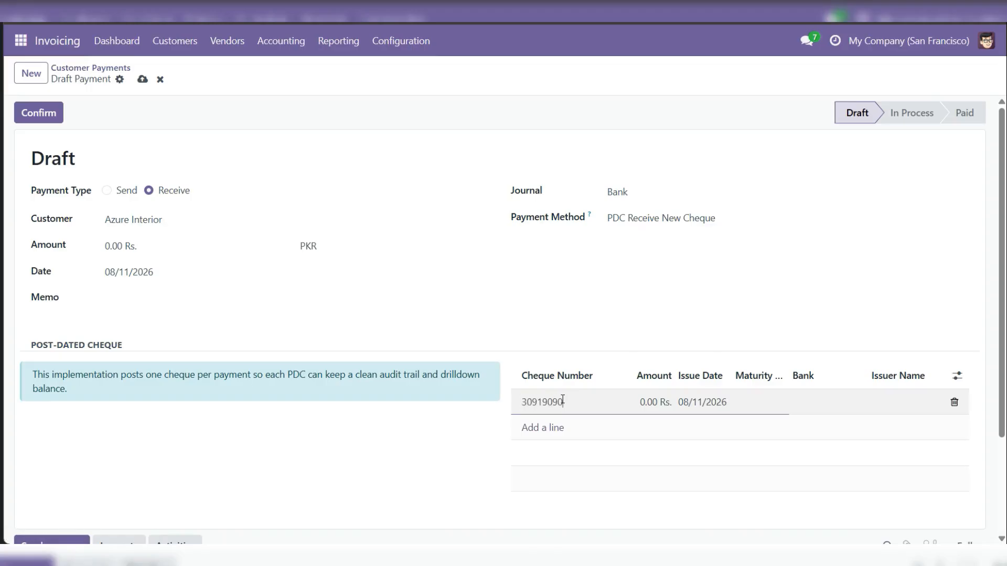
left_click(761, 403)
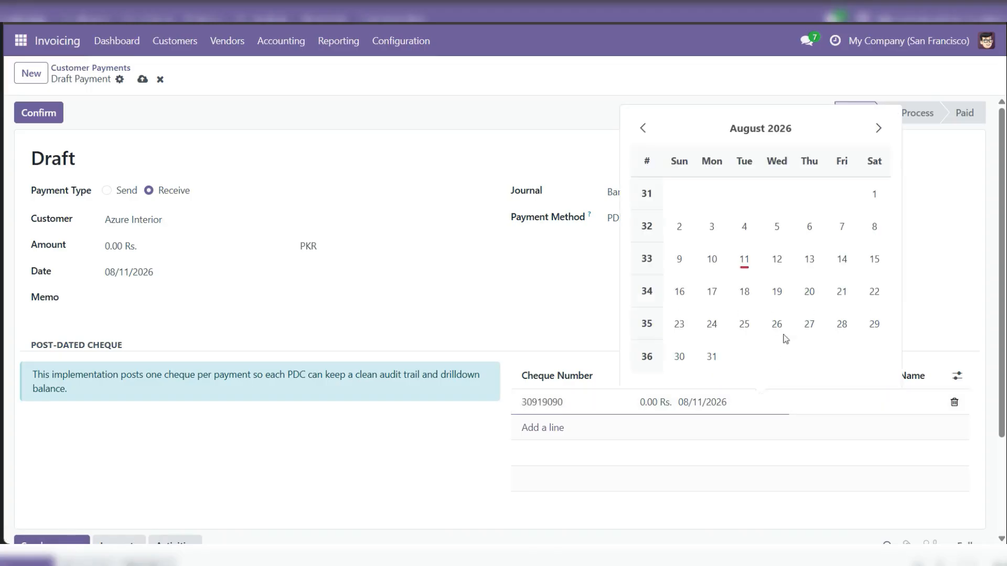
left_click(799, 262)
left_click(815, 401)
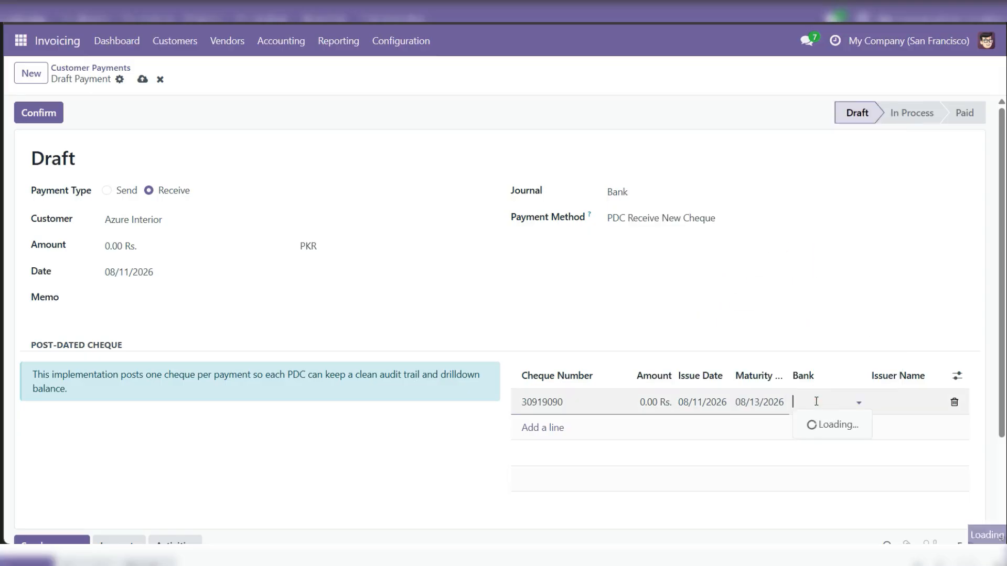
left_click(828, 424)
left_click(396, 104)
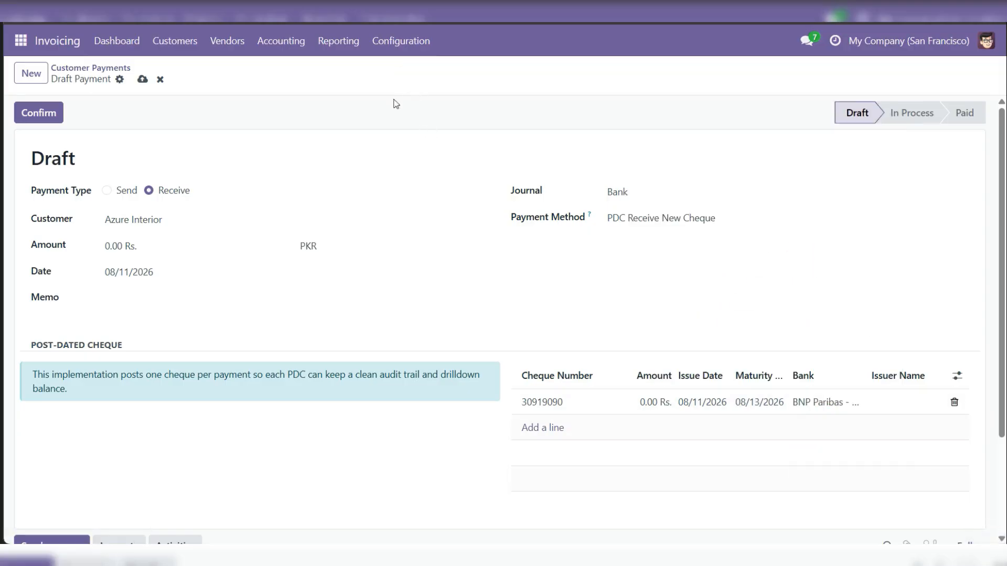
Set the post-dated cheque's amount to 400,000 Rs., save the Azure Interior payment and confirm it
left_click(143, 80)
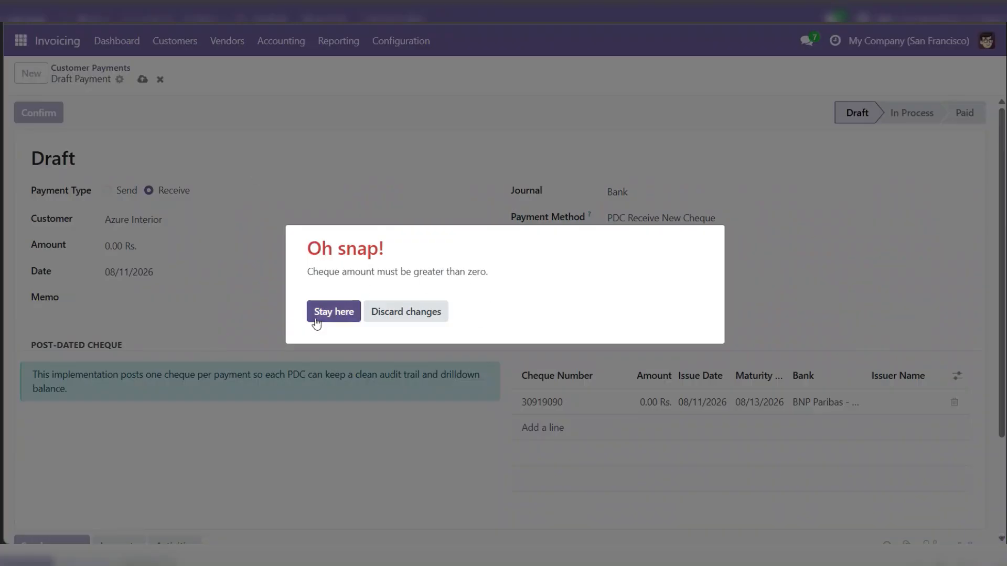
left_click(329, 315)
left_click(650, 408)
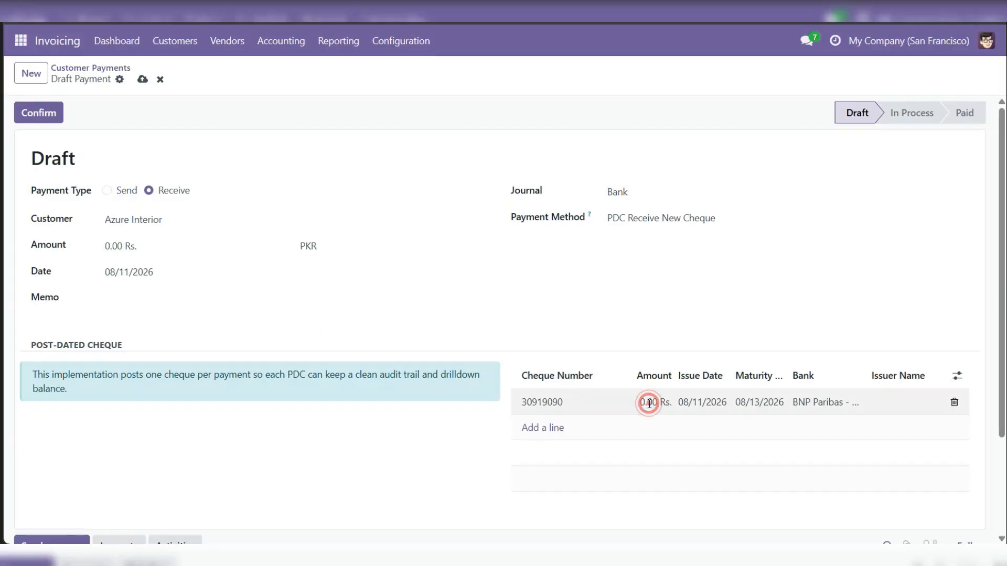
type("10")
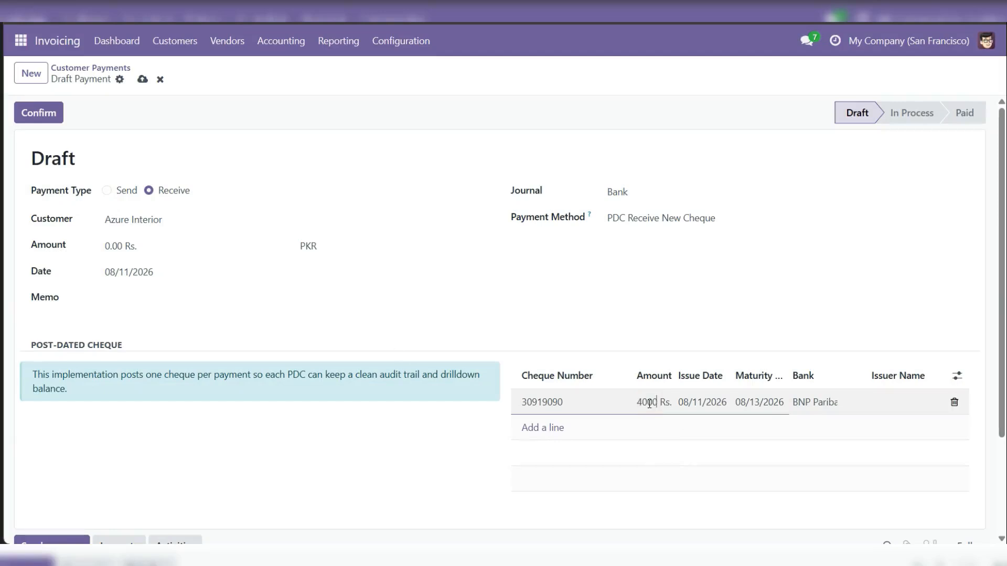
left_click(393, 79)
left_click(143, 79)
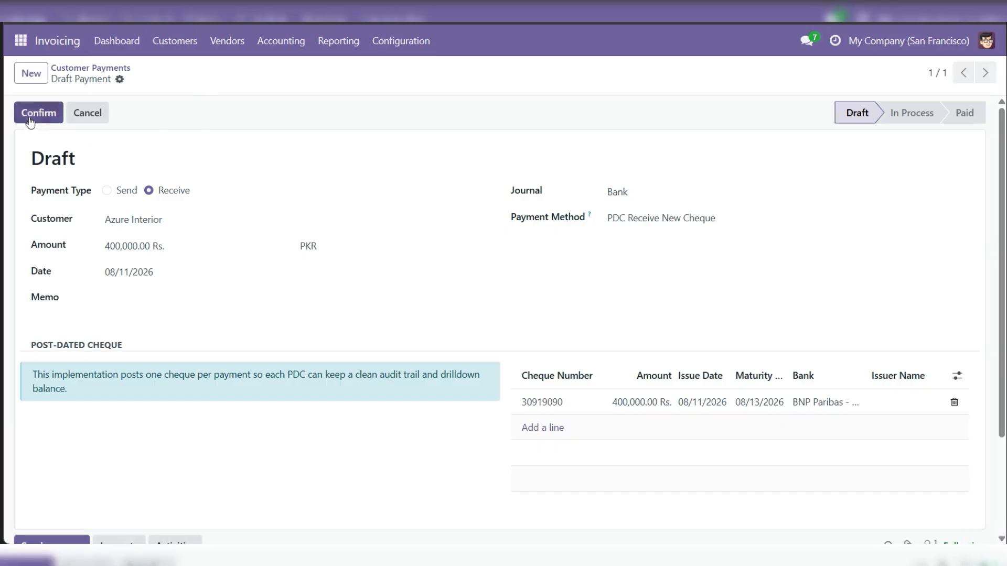
left_click(36, 113)
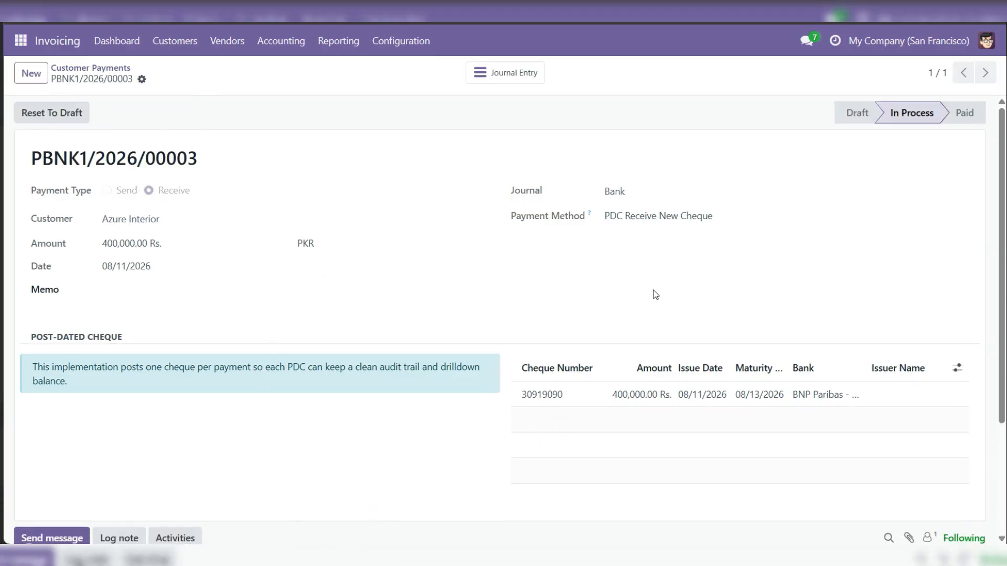
Examine the journal entry of the confirmed Azure Interior payment and return to the payment
left_click(522, 73)
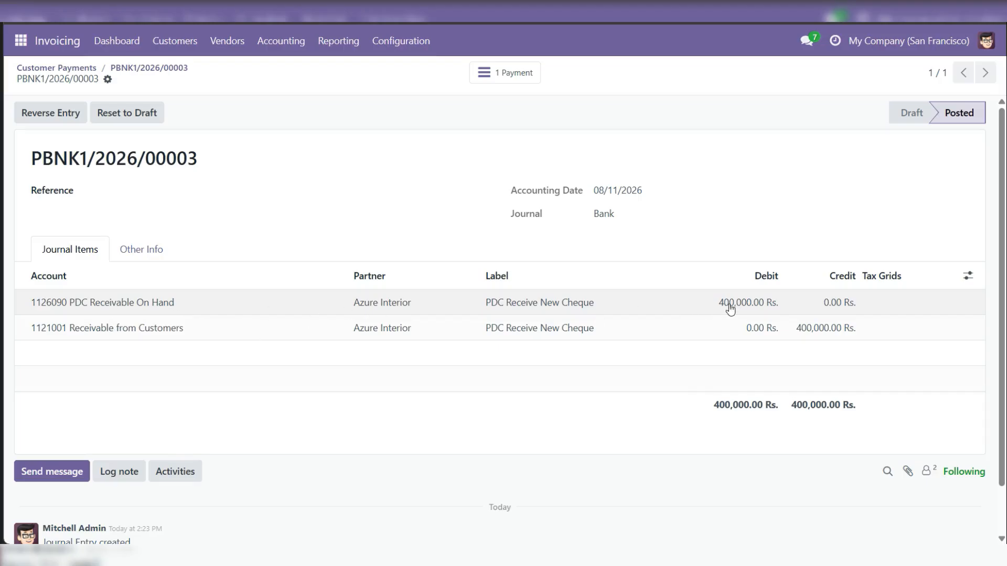
left_click(173, 67)
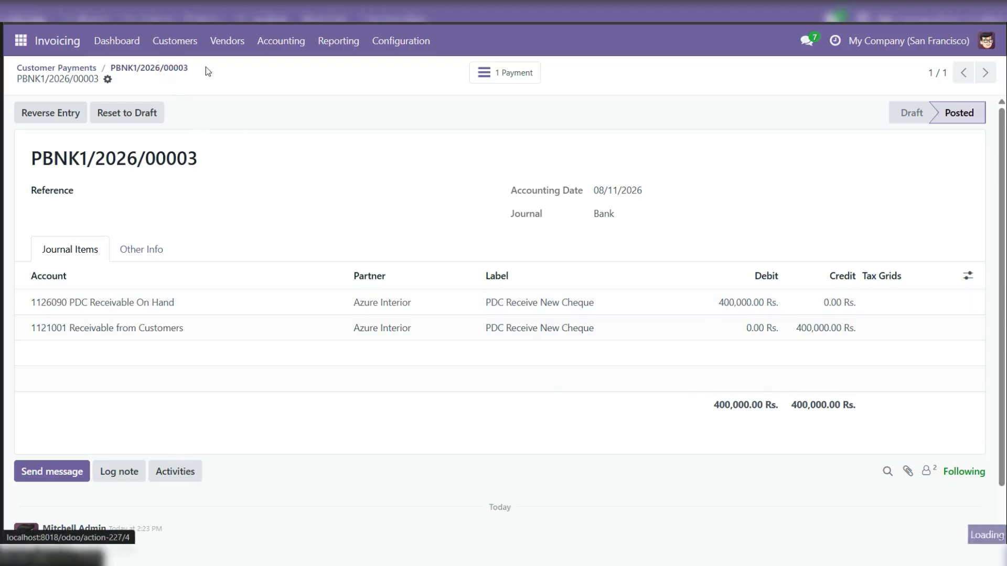
left_click(210, 67)
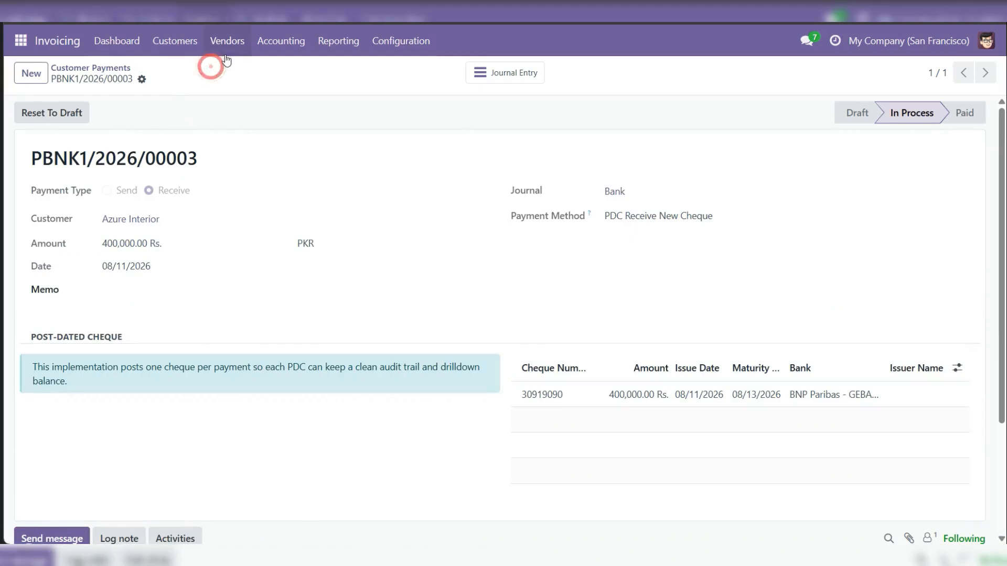
Endorse Azure Interior's received cheque from the PDC Instruments list to vendor OpenWood, then save and confirm the endorsement payment
left_click(277, 46)
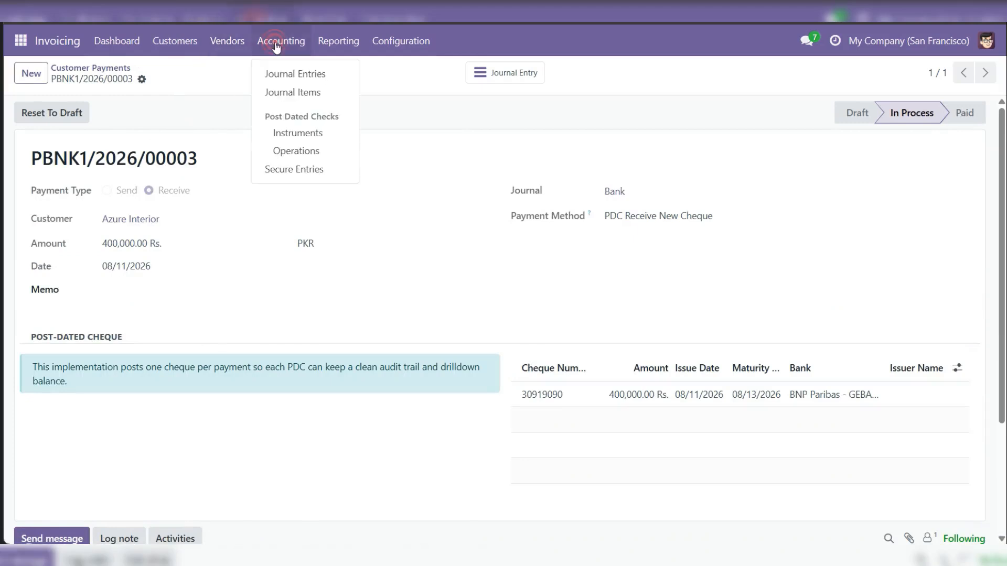
left_click(332, 135)
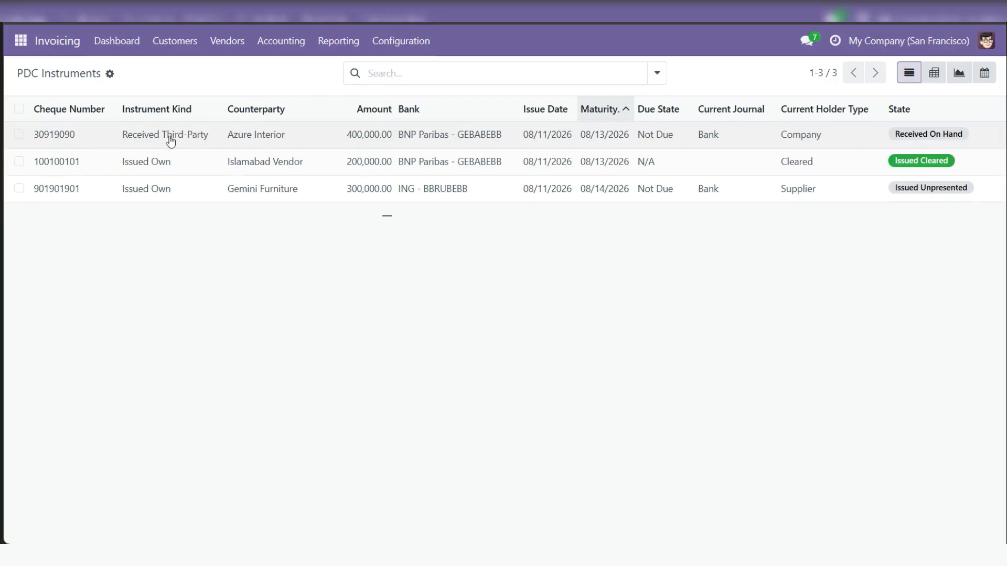
left_click(293, 132)
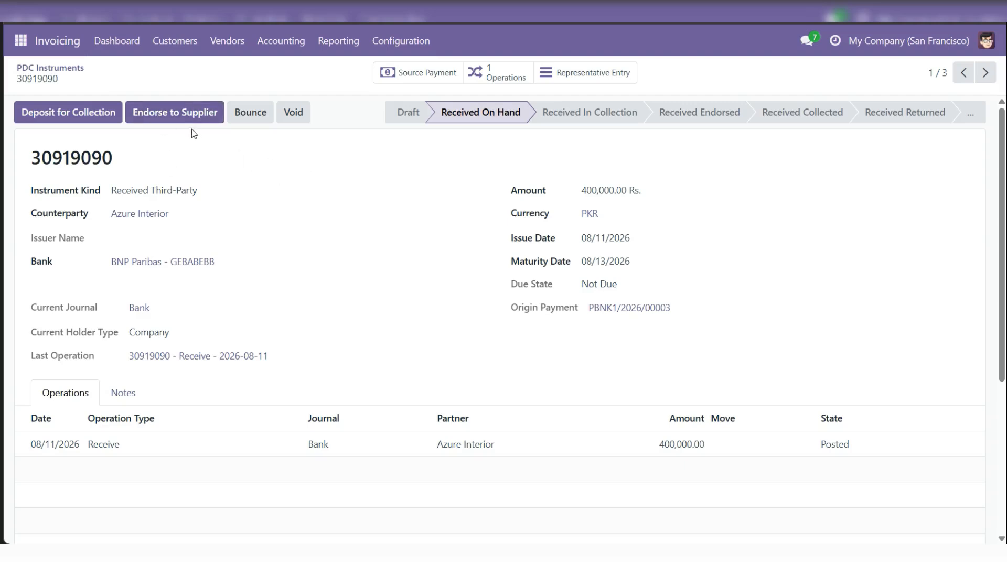
left_click(167, 115)
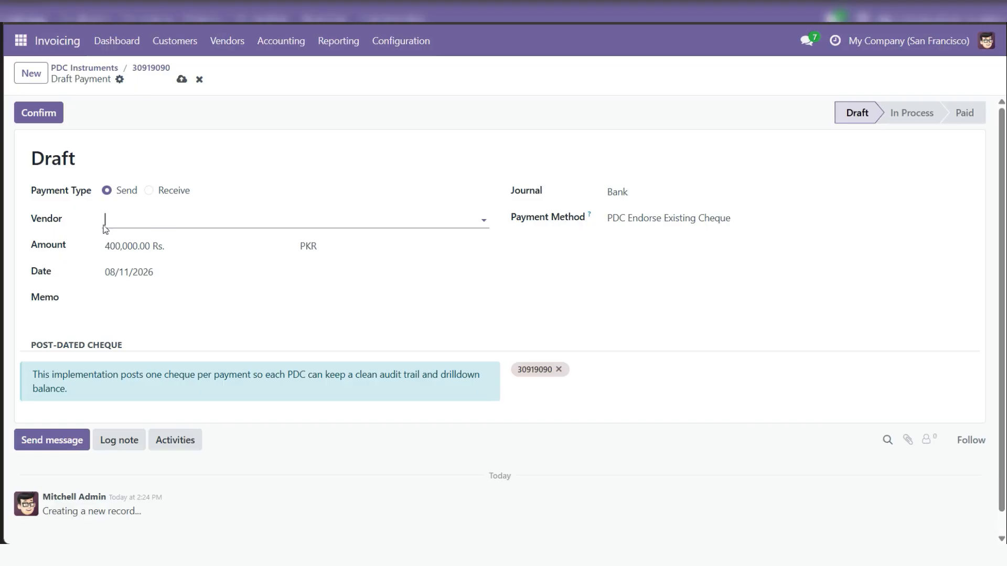
left_click(165, 217)
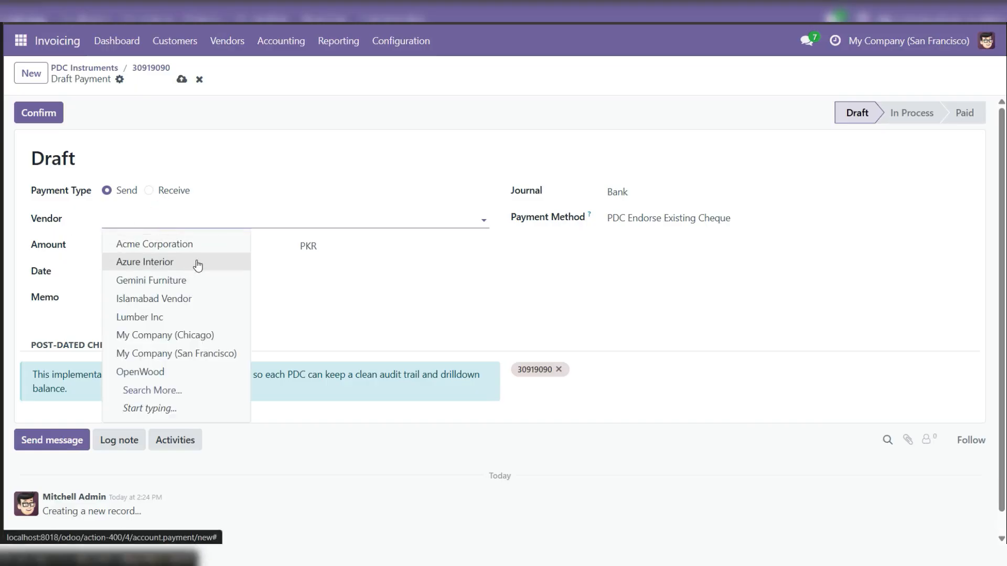
left_click(168, 373)
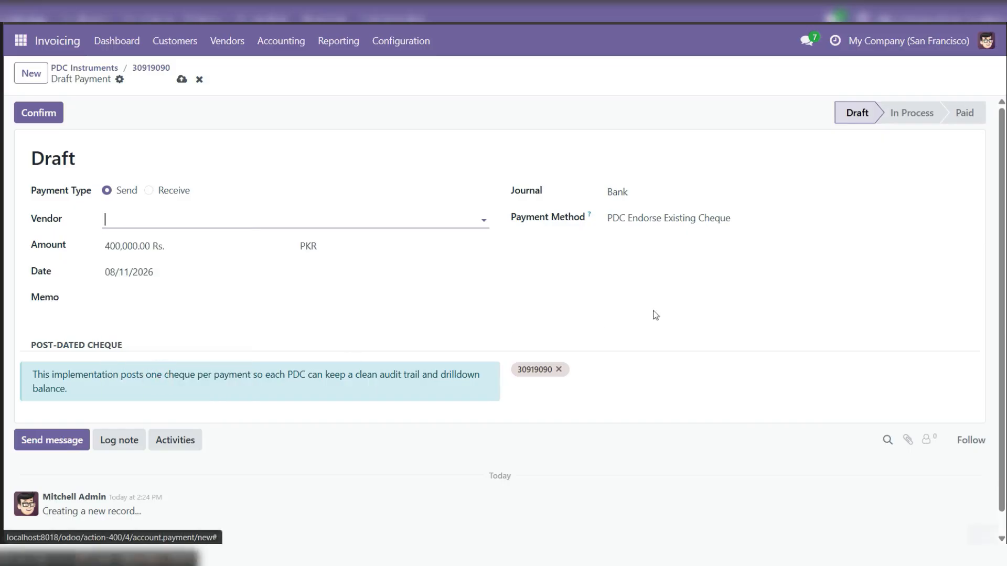
left_click(181, 78)
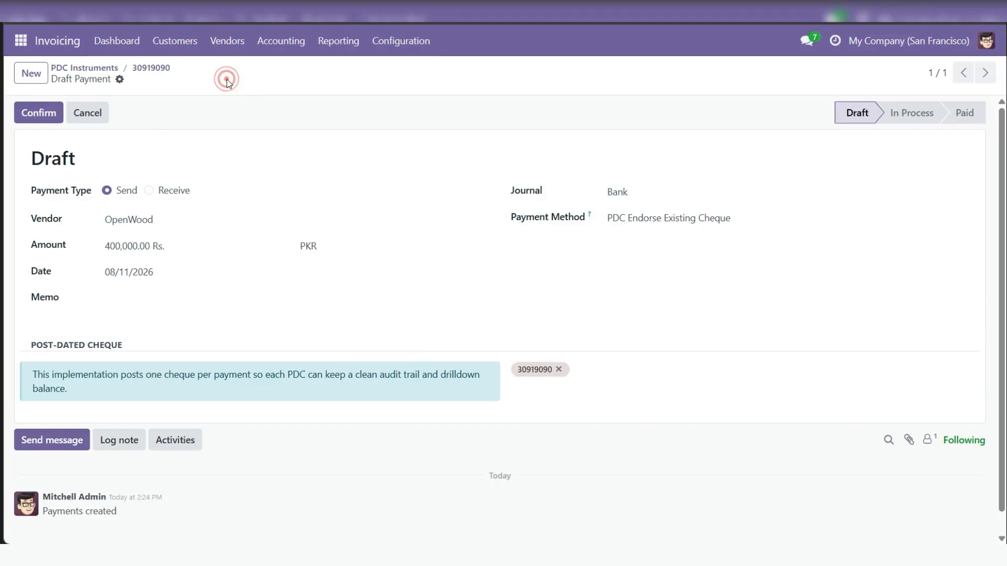
left_click(34, 114)
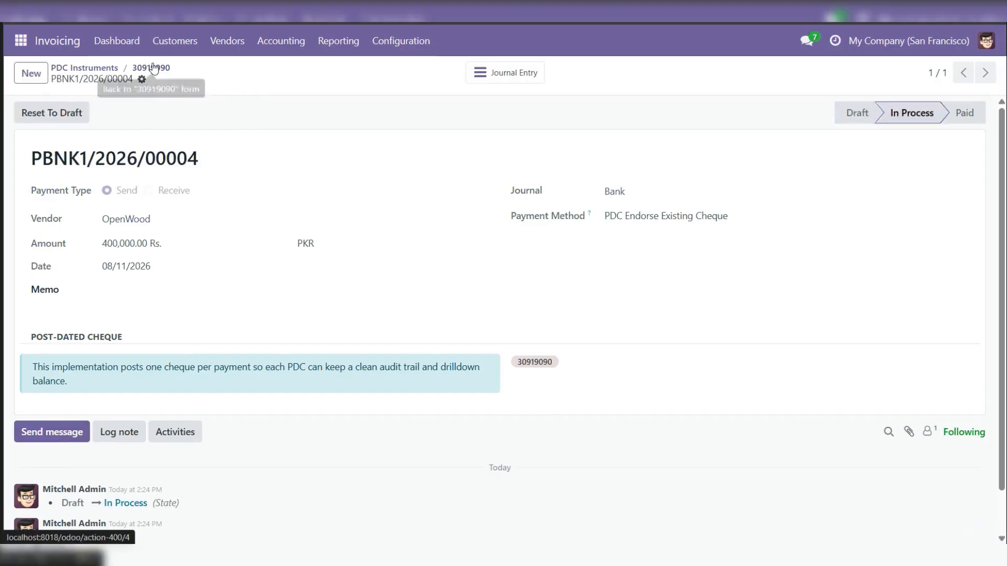
Return to the endorsed cheque's record, check its operations and examine its representative journal entry
left_click(152, 68)
left_click(227, 78)
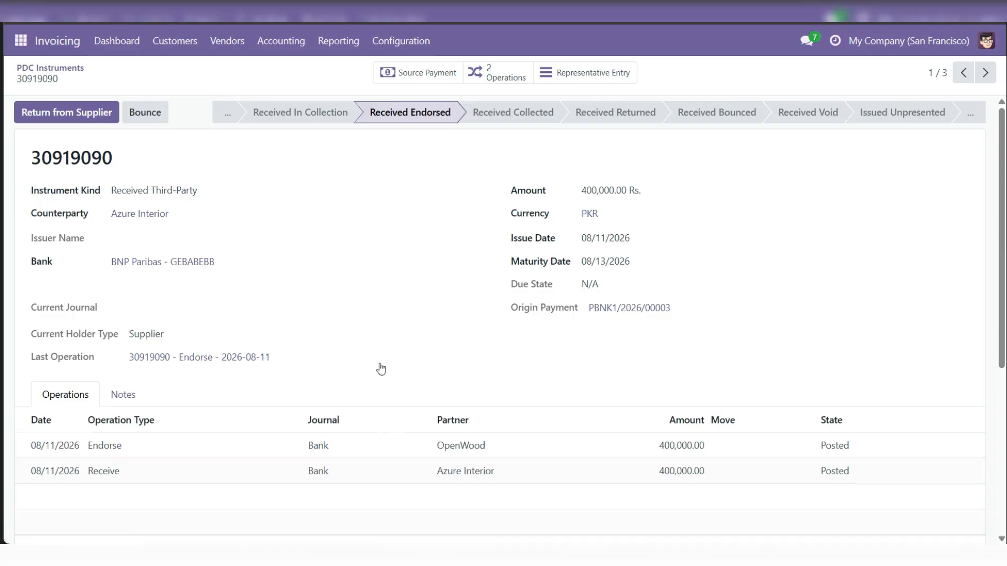
left_click(591, 74)
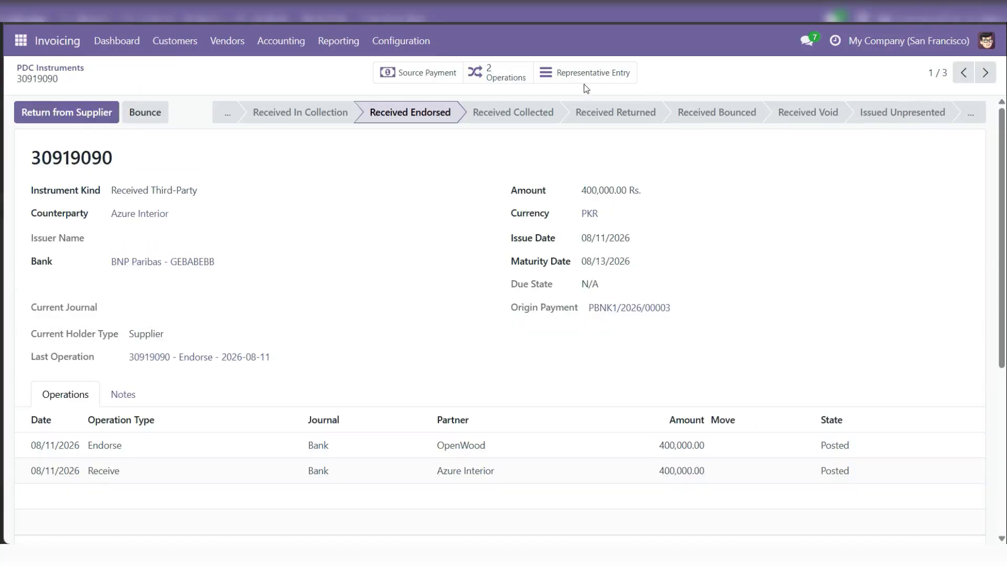
left_click(587, 71)
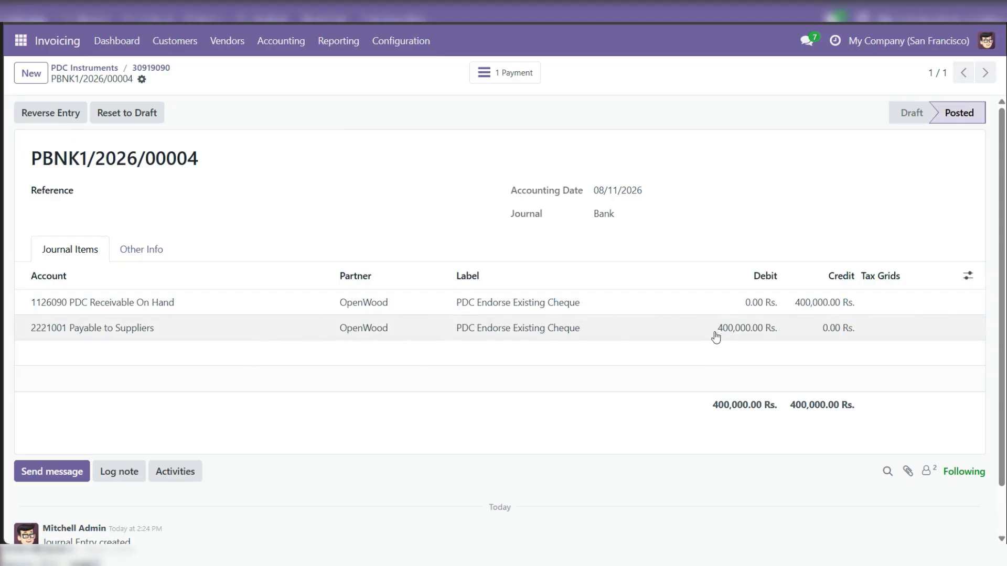
Open the PDC Position report and examine the cheque details under Received PDC Endorsed to Suppliers
left_click(334, 42)
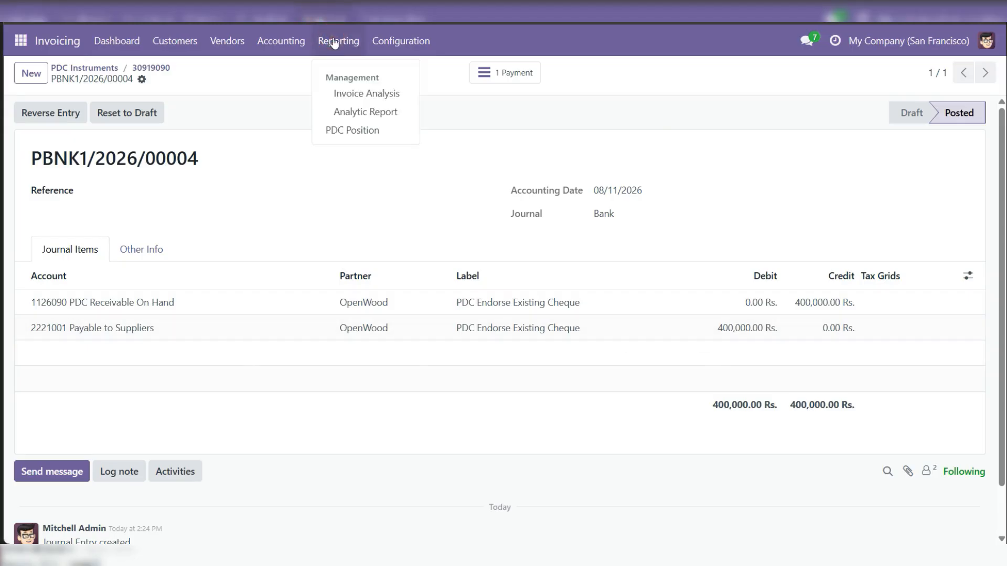
left_click(348, 129)
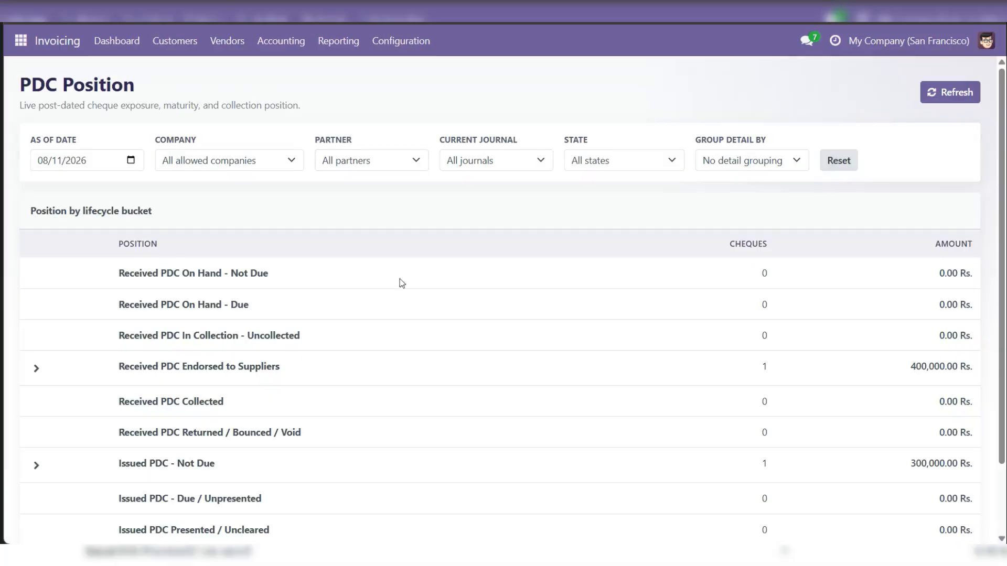
scroll(419, 273, "down", 2)
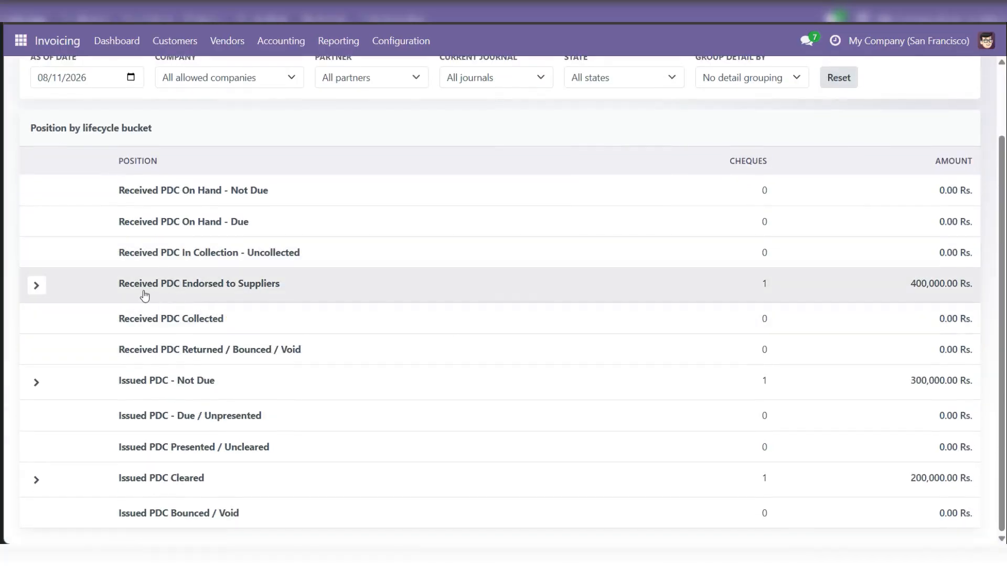
left_click(33, 288)
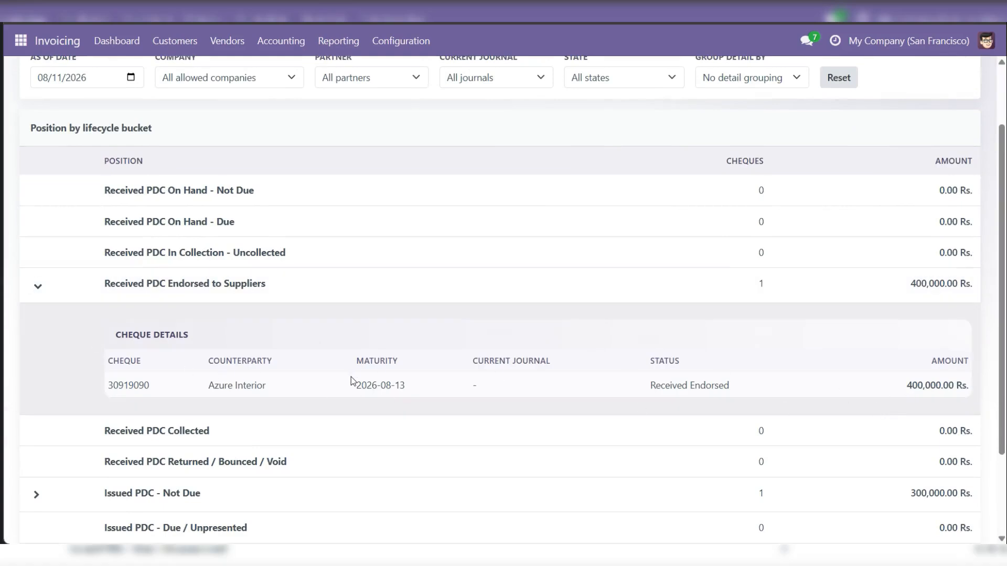
scroll(350, 377, "down", 3)
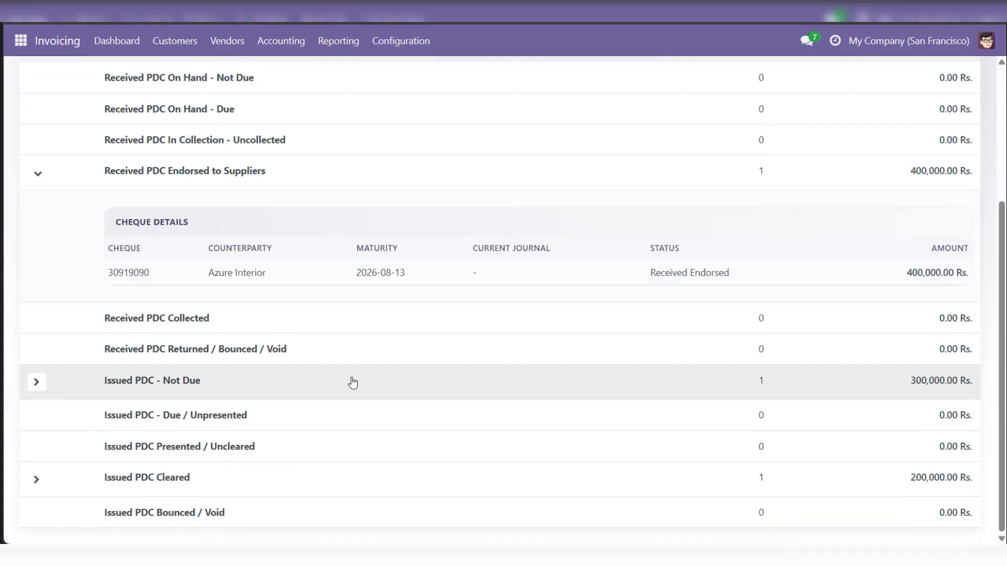
scroll(436, 402, "up", 3)
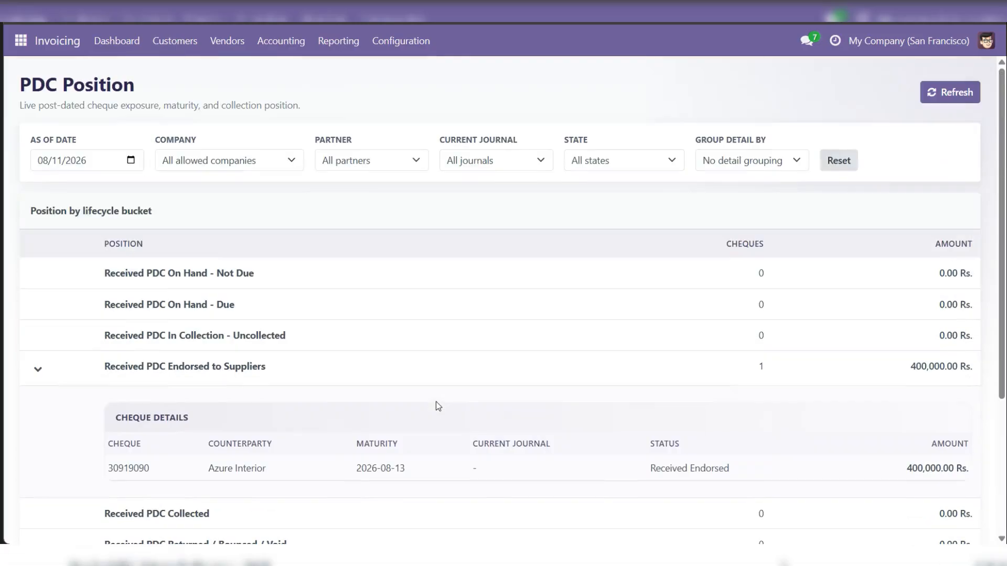
scroll(355, 419, "down", 1)
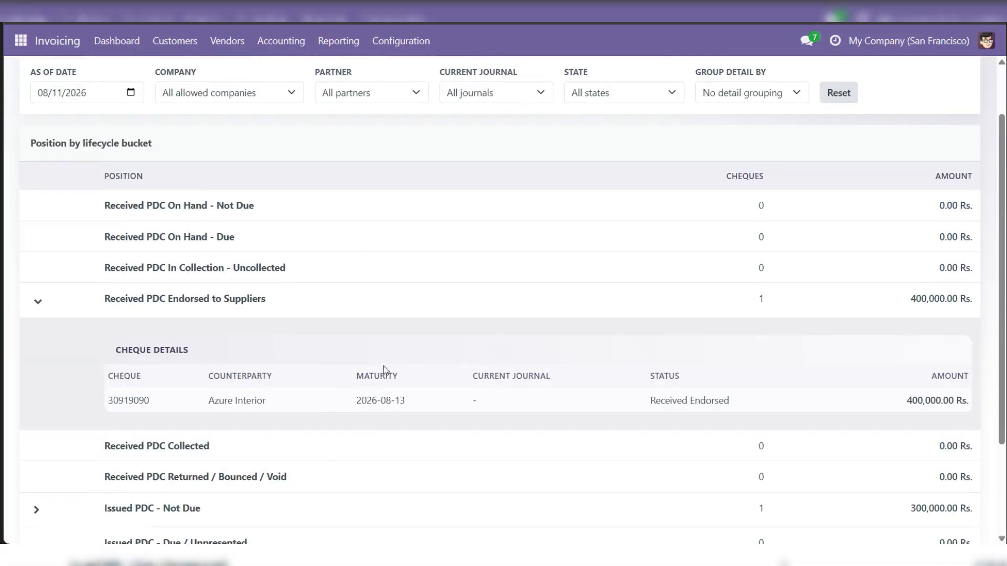
scroll(361, 369, "up", 1)
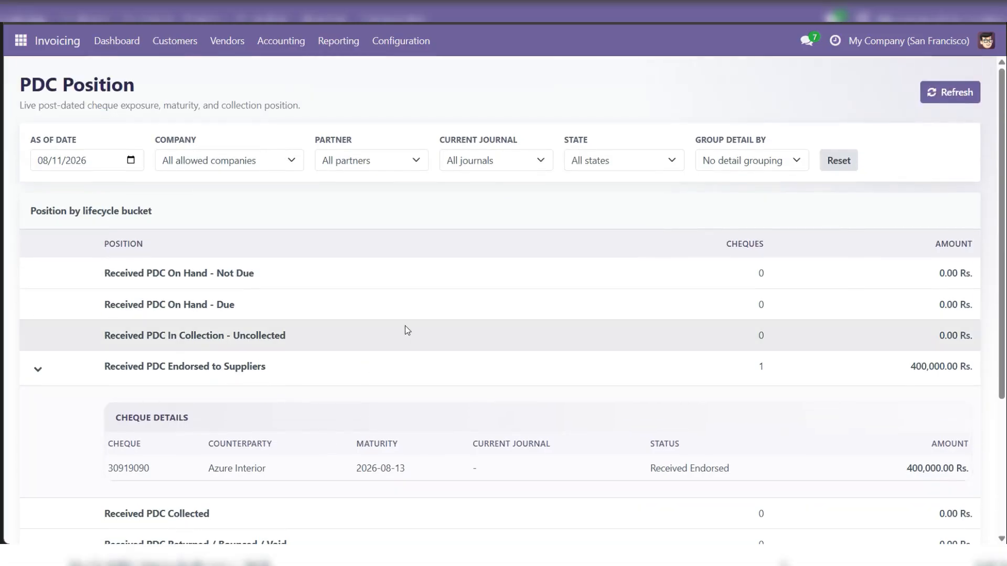